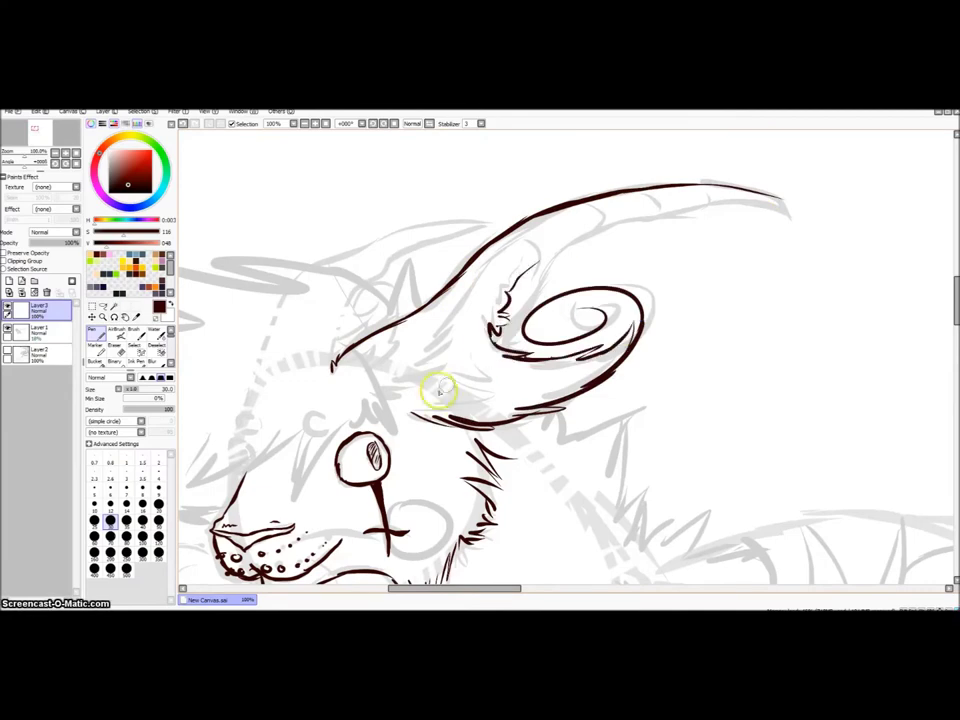
# Ink the horn ridges, brow fur, ear tufts and spiky hair of the lion's head in dark brown over the sketch.
pyautogui.moveTo(455, 588); pyautogui.dragTo(404, 588)
pyautogui.moveTo(500, 262); pyautogui.dragTo(556, 278)
pyautogui.moveTo(430, 450); pyautogui.dragTo(500, 522)
pyautogui.moveTo(403, 588); pyautogui.dragTo(428, 588)
pyautogui.moveTo(364, 456); pyautogui.dragTo(325, 447)
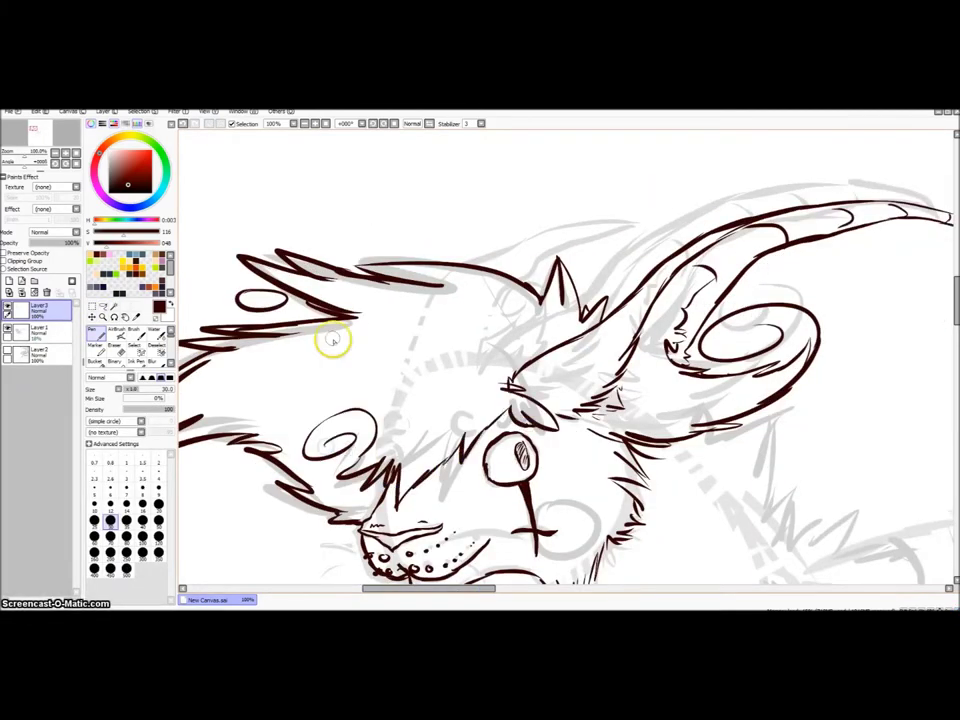
# Ink the open lower jaw and the spiky chest fur beneath the head.
pyautogui.scroll(-5, 571, 238)
pyautogui.scroll(4, 542, 253)
pyautogui.moveTo(300, 396)
pyautogui.mouseDown()
pyautogui.moveTo(465, 377)
pyautogui.moveTo(452, 402)
pyautogui.mouseUp()
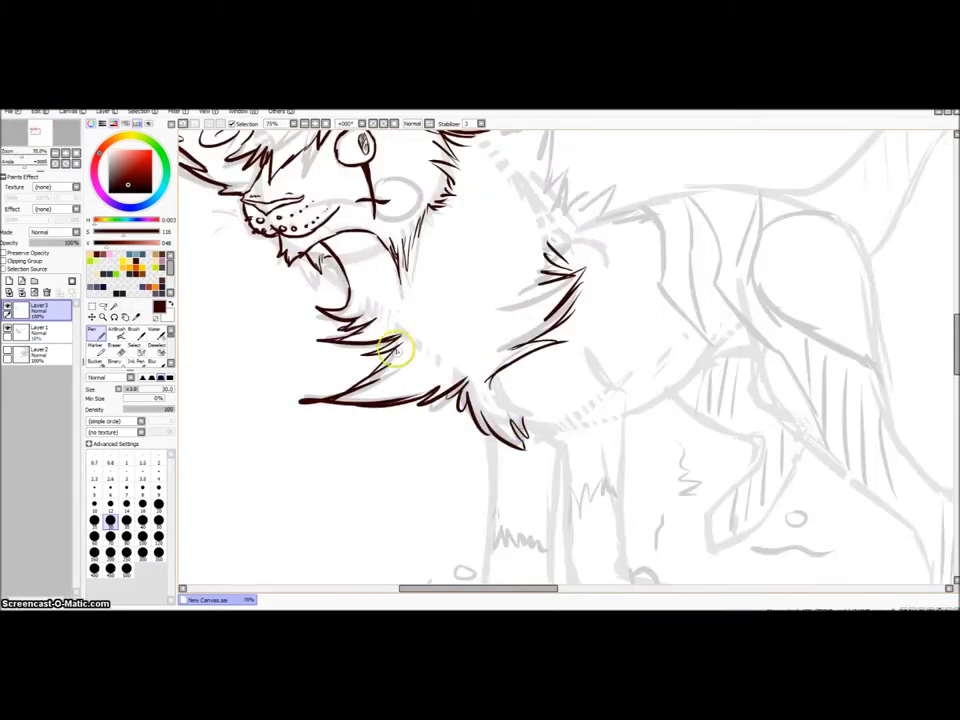
pyautogui.click(194, 124)
# Ink the raised front leg below the chest, including its curled paw and pads.
pyautogui.scroll(-3, 471, 197)
pyautogui.moveTo(471, 197); pyautogui.dragTo(520, 208)
pyautogui.scroll(-2, 520, 208)
pyautogui.moveTo(425, 175); pyautogui.dragTo(467, 418)
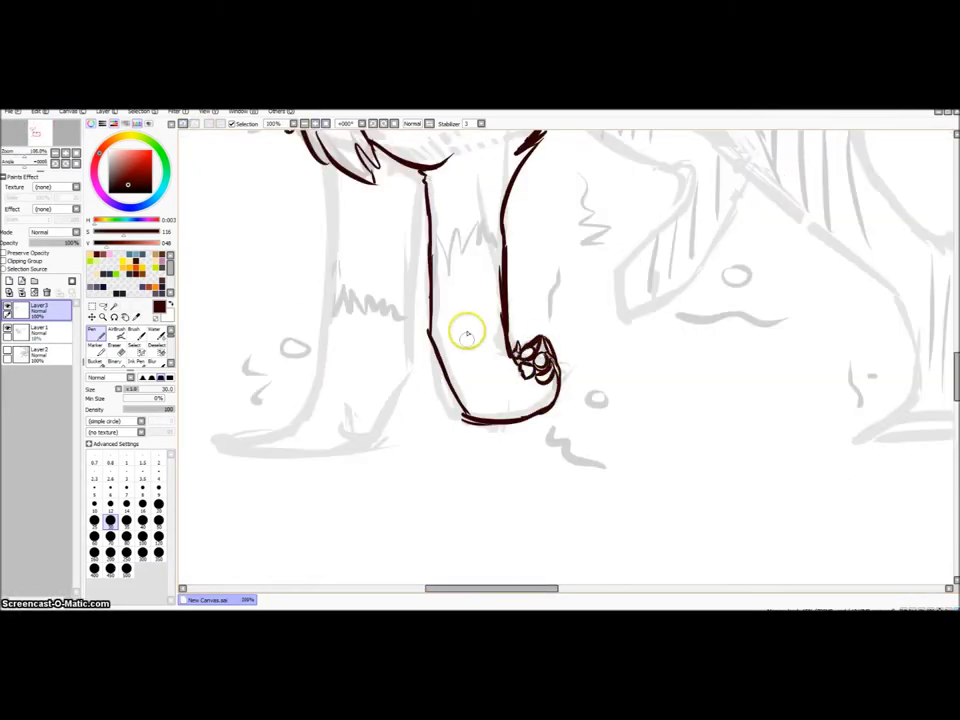
# Ink the other front leg down to its planted paw, redoing the strokes that miss the sketch.
pyautogui.hscroll(-3, 480, 342)
pyautogui.moveTo(467, 160); pyautogui.dragTo(446, 403)
pyautogui.moveTo(350, 450); pyautogui.dragTo(515, 440)
pyautogui.moveTo(565, 165); pyautogui.dragTo(574, 300)
pyautogui.hotkey('ctrl', 'z')
pyautogui.hotkey('ctrl', 'z')
pyautogui.click(94, 537)
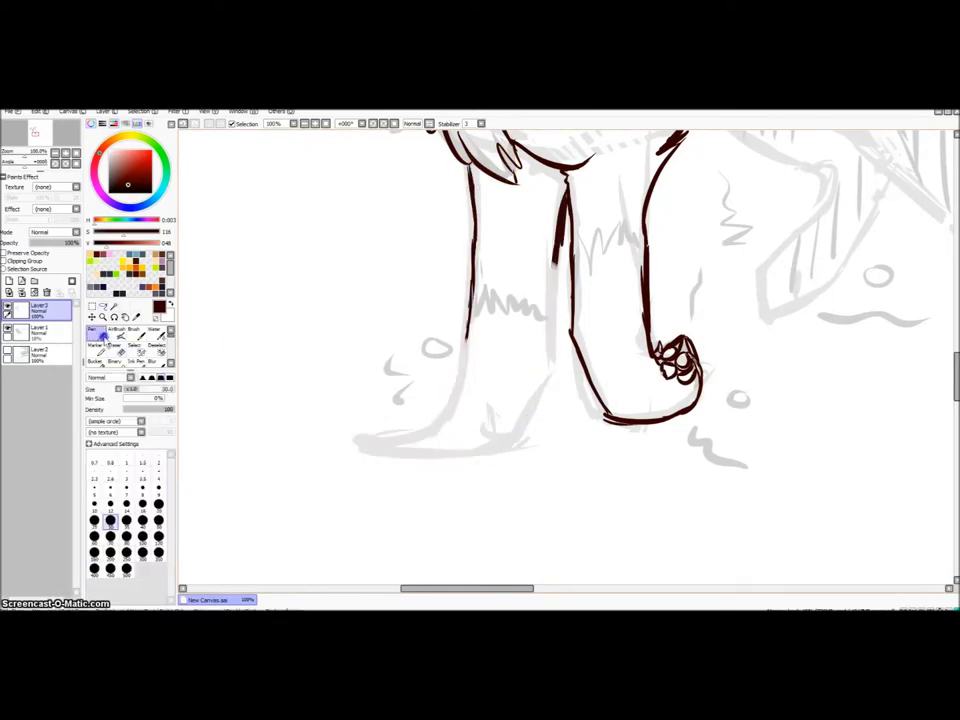
pyautogui.click(110, 519)
pyautogui.moveTo(465, 338); pyautogui.dragTo(470, 452)
pyautogui.moveTo(493, 432); pyautogui.dragTo(540, 365)
# Ink the spiky mane along the back of the neck and the fur strokes around the shoulder.
pyautogui.scroll(5, 493, 432)
pyautogui.moveTo(440, 330); pyautogui.dragTo(489, 364)
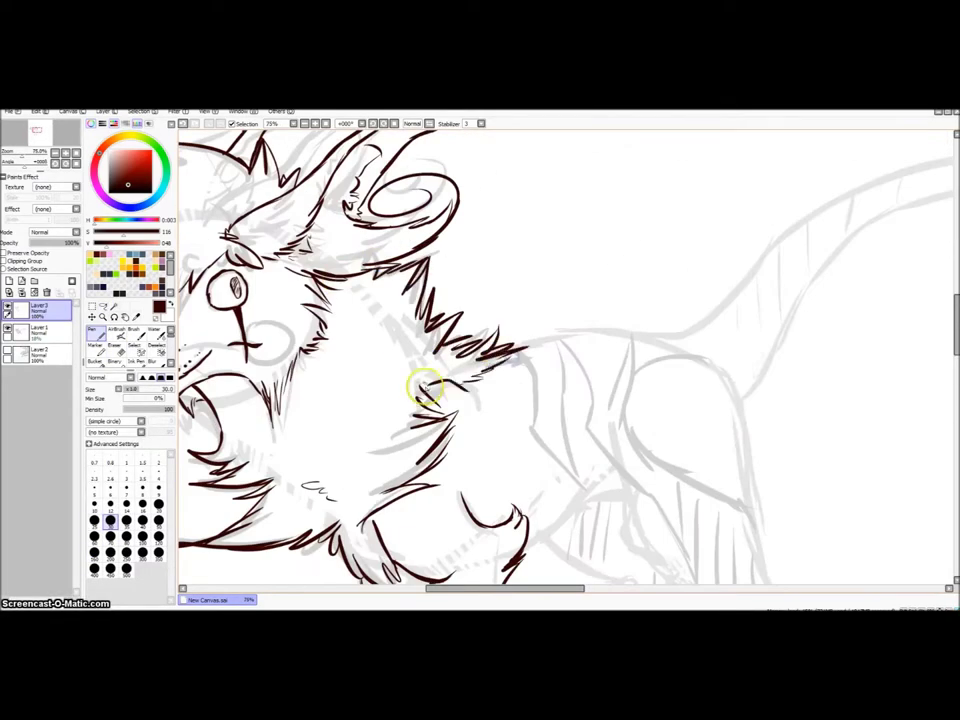
pyautogui.scroll(-2, 615, 366)
pyautogui.scroll(1, 615, 366)
pyautogui.moveTo(465, 300); pyautogui.dragTo(360, 378)
# Ink both hind legs, including the thigh, hock and toes of each paw.
pyautogui.hscroll(3, 480, 350)
pyautogui.scroll(-3, 480, 350)
pyautogui.moveTo(350, 185); pyautogui.dragTo(540, 460)
pyautogui.moveTo(580, 350); pyautogui.dragTo(575, 495)
pyautogui.moveTo(538, 465); pyautogui.dragTo(561, 497)
pyautogui.scroll(4, 561, 497)
pyautogui.moveTo(470, 240); pyautogui.dragTo(583, 518)
pyautogui.scroll(-3, 583, 518)
pyautogui.moveTo(545, 589); pyautogui.dragTo(513, 592)
pyautogui.moveTo(443, 303); pyautogui.dragTo(476, 422)
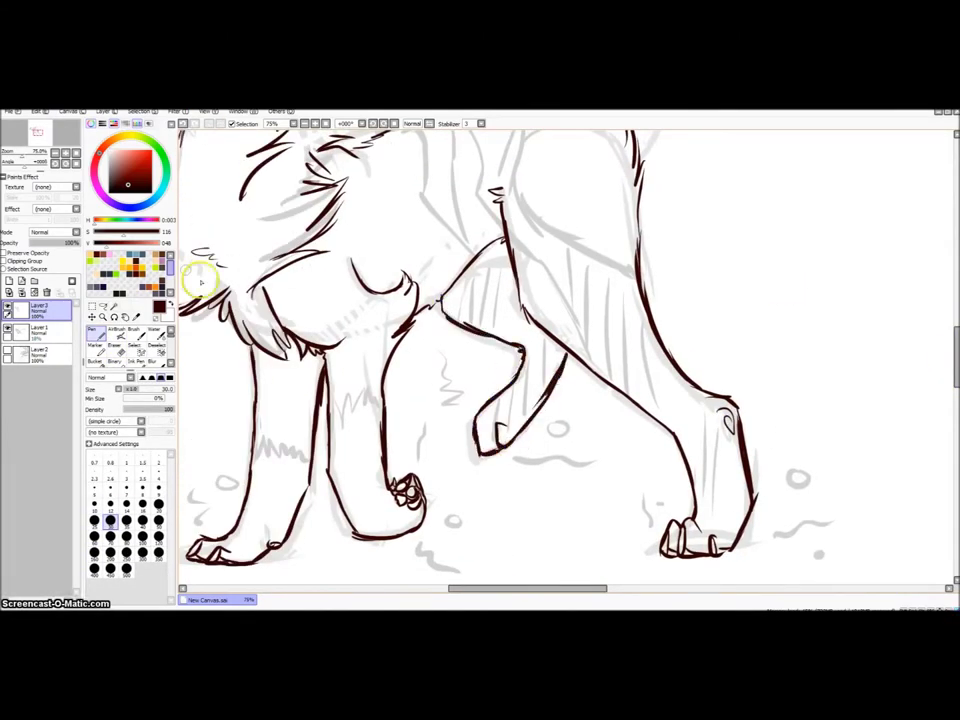
# Ink the back and the long tail with its tufted tip, and remove the faint sketch layer.
pyautogui.scroll(3, 540, 354)
pyautogui.scroll(-2, 653, 268)
pyautogui.moveTo(290, 430)
pyautogui.mouseDown()
pyautogui.moveTo(546, 321)
pyautogui.moveTo(720, 345)
pyautogui.mouseUp()
pyautogui.click(320, 127)
pyautogui.moveTo(390, 300)
pyautogui.mouseDown()
pyautogui.moveTo(268, 257)
pyautogui.moveTo(657, 343)
pyautogui.mouseUp()
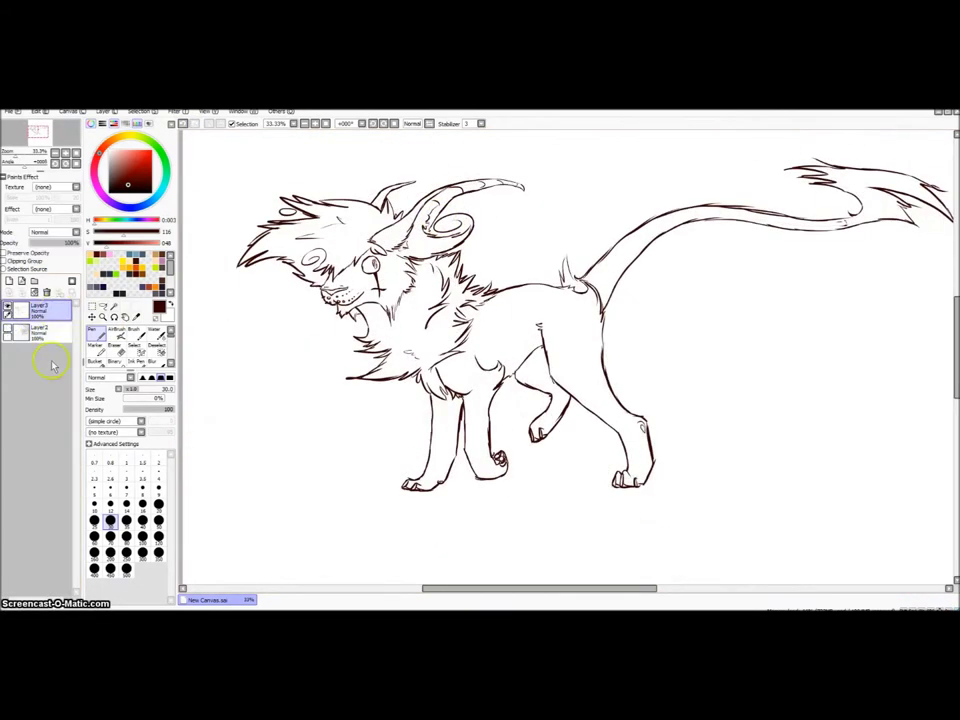
# Colour the hair and both horns flat orange on a new layer beneath the line art, erasing any spill.
pyautogui.click(500, 287)
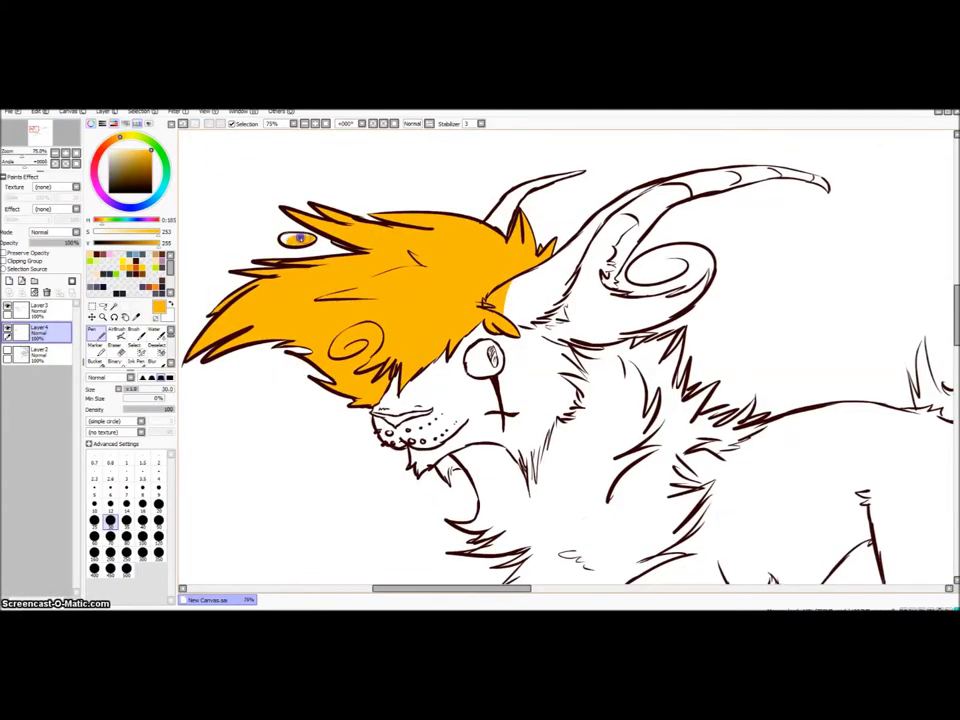
pyautogui.hscroll(3, 427, 330)
pyautogui.moveTo(601, 288); pyautogui.dragTo(570, 294)
pyautogui.press('e')
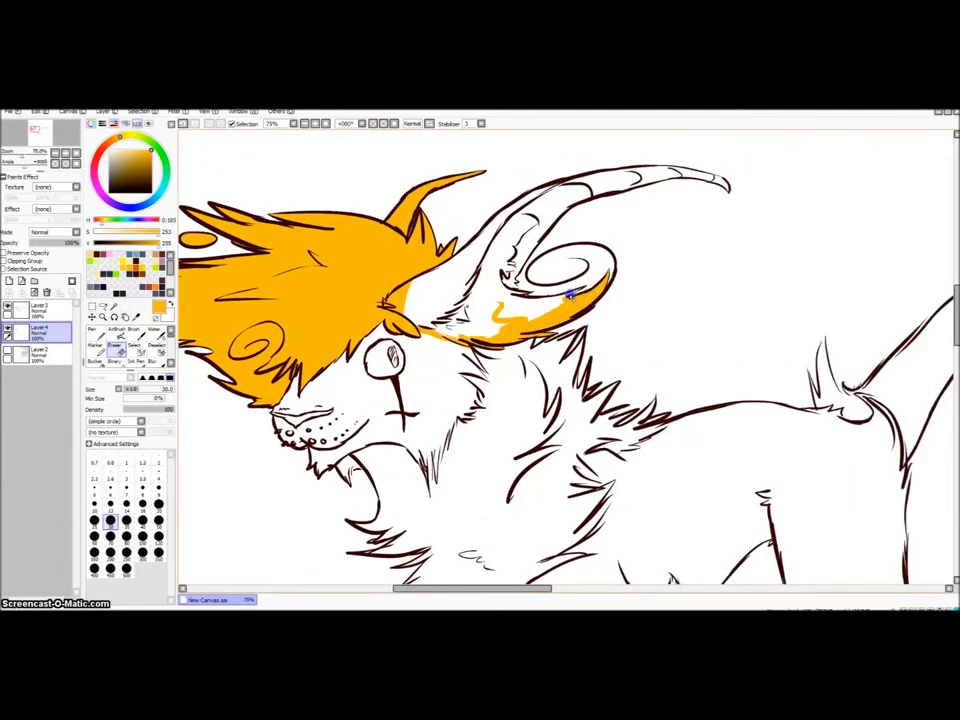
pyautogui.click(459, 302)
pyautogui.moveTo(563, 184)
pyautogui.mouseDown()
pyautogui.moveTo(687, 170)
pyautogui.moveTo(715, 181)
pyautogui.mouseUp()
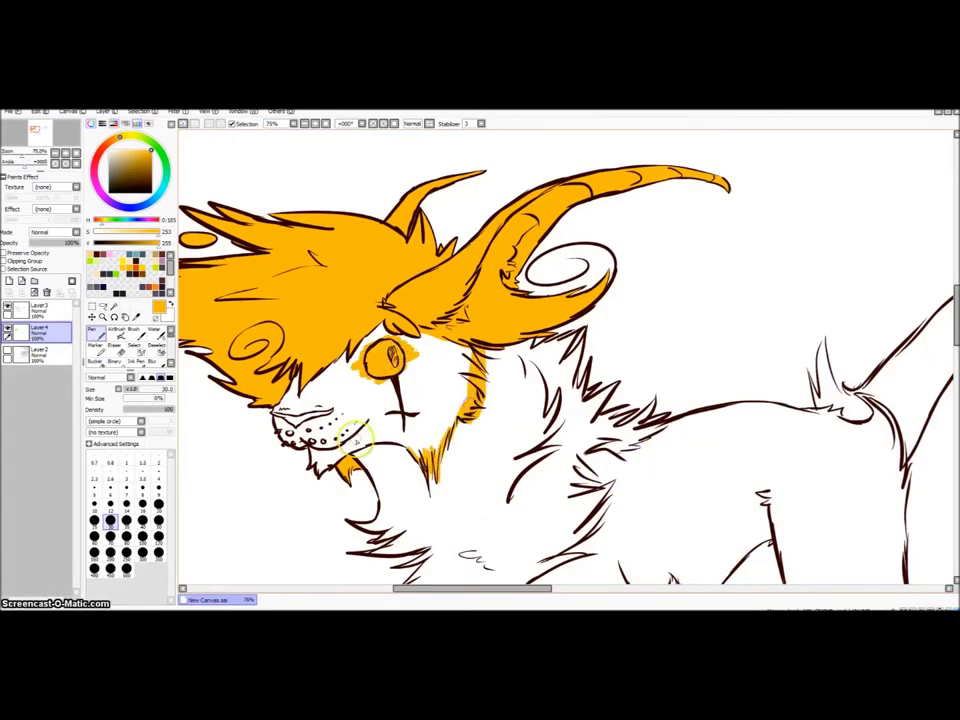
# Colour the face, lower jaw and chest mane flat orange within the line art.
pyautogui.moveTo(468, 379); pyautogui.dragTo(216, 382)
pyautogui.scroll(-3, 286, 421)
pyautogui.moveTo(660, 312)
pyautogui.mouseDown()
pyautogui.moveTo(611, 396)
pyautogui.moveTo(540, 482)
pyautogui.moveTo(577, 440)
pyautogui.mouseUp()
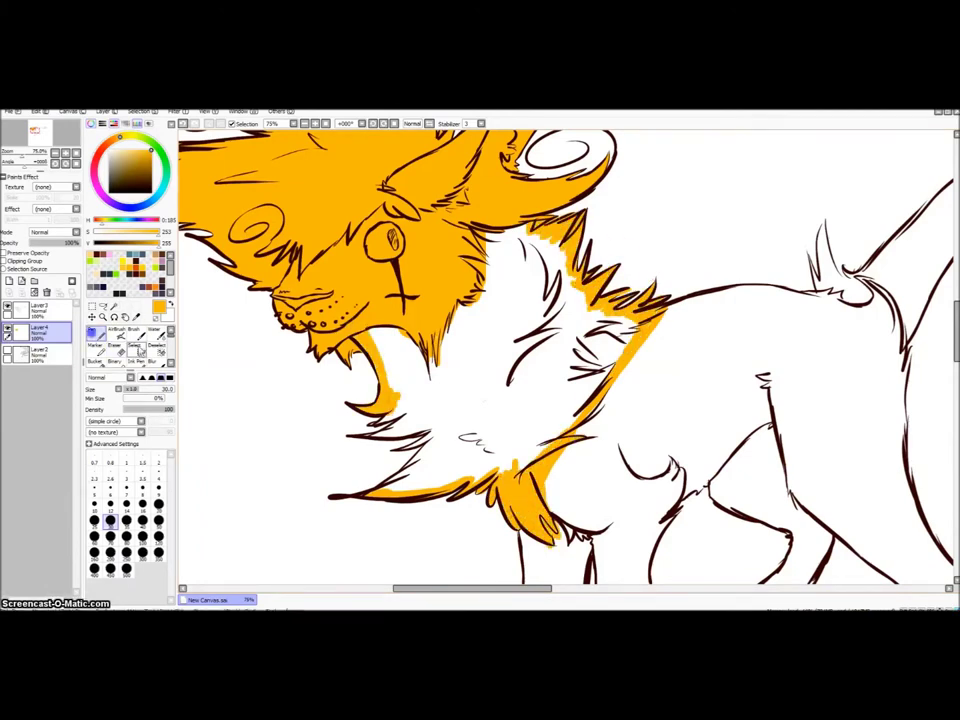
pyautogui.click(386, 418)
pyautogui.scroll(5, 538, 295)
pyautogui.scroll(-5, 624, 368)
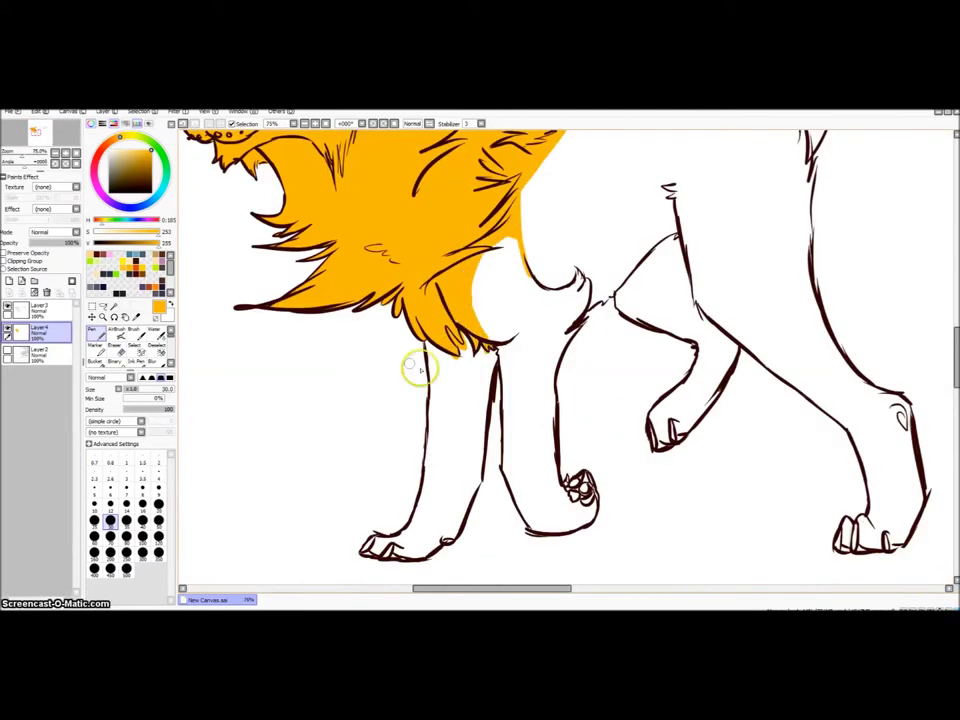
pyautogui.scroll(-3, 517, 257)
pyautogui.click(517, 257)
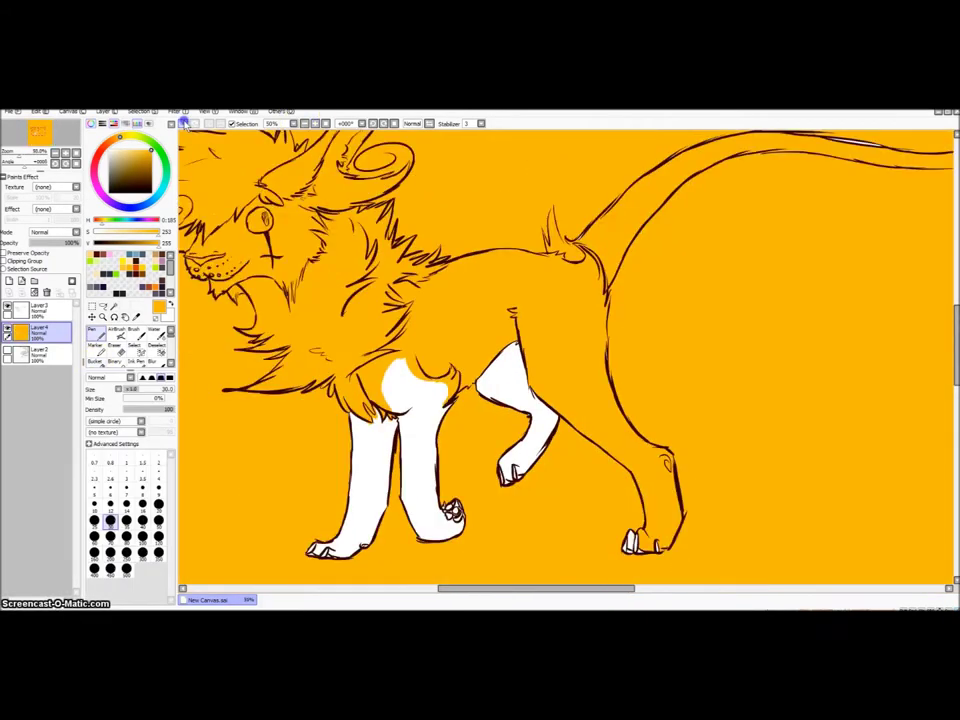
pyautogui.hotkey('ctrl', 'z')
# Colour both front legs, including the toes and the raised paw's pads, flat orange.
pyautogui.scroll(3, 517, 257)
pyautogui.click(539, 272)
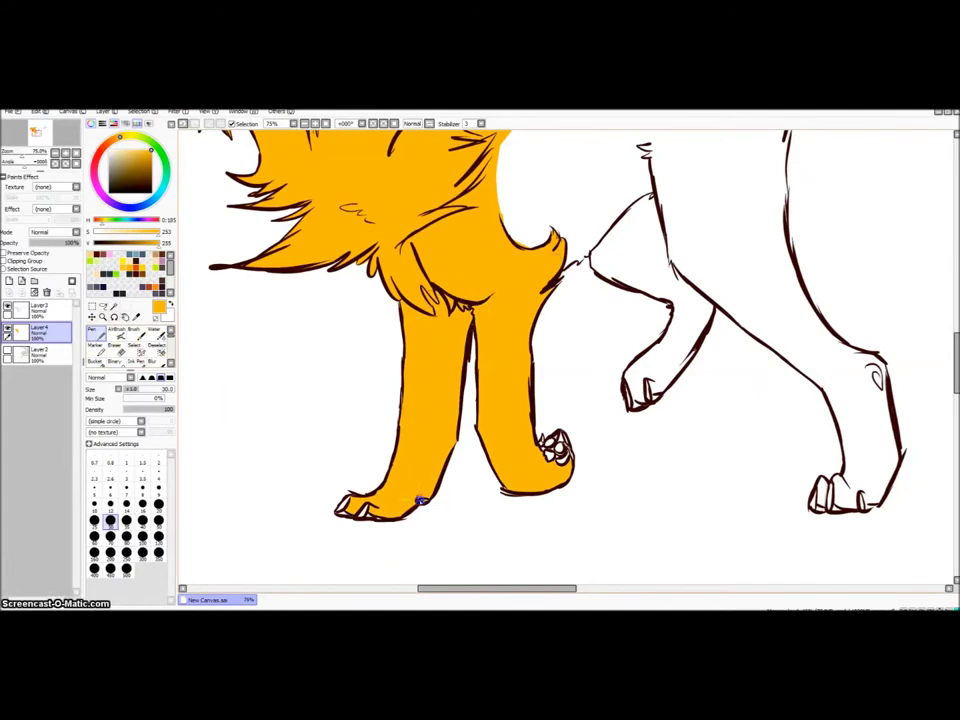
pyautogui.hscroll(3, 343, 503)
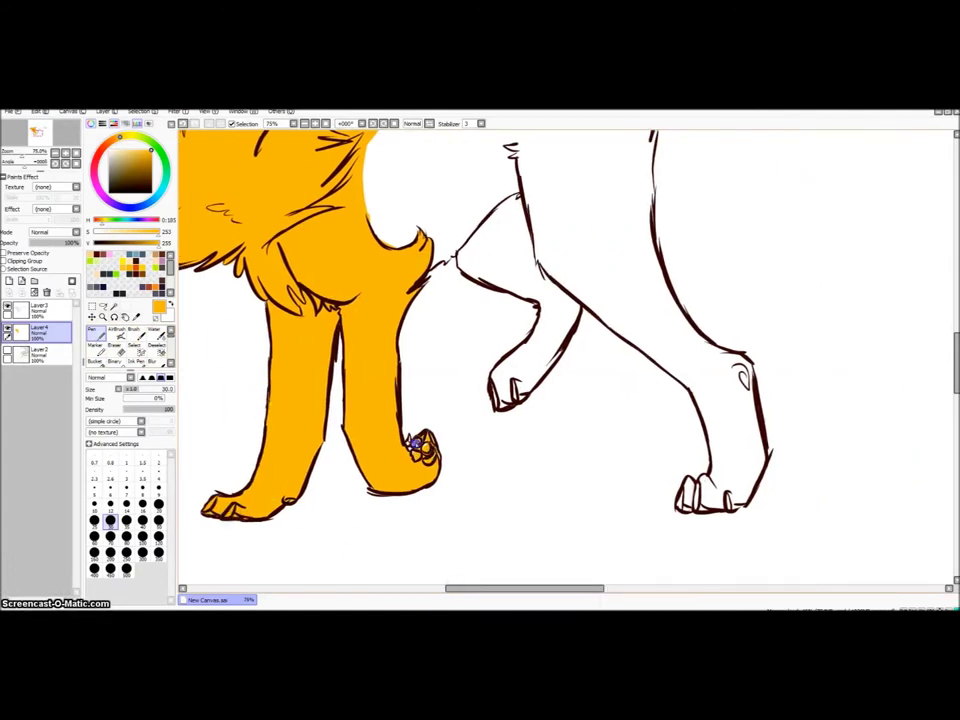
pyautogui.scroll(1, 412, 446)
# Close the edges along the rump and near hind paw in orange and fill the torso and near hind leg.
pyautogui.click(95, 334)
pyautogui.scroll(5, 366, 290)
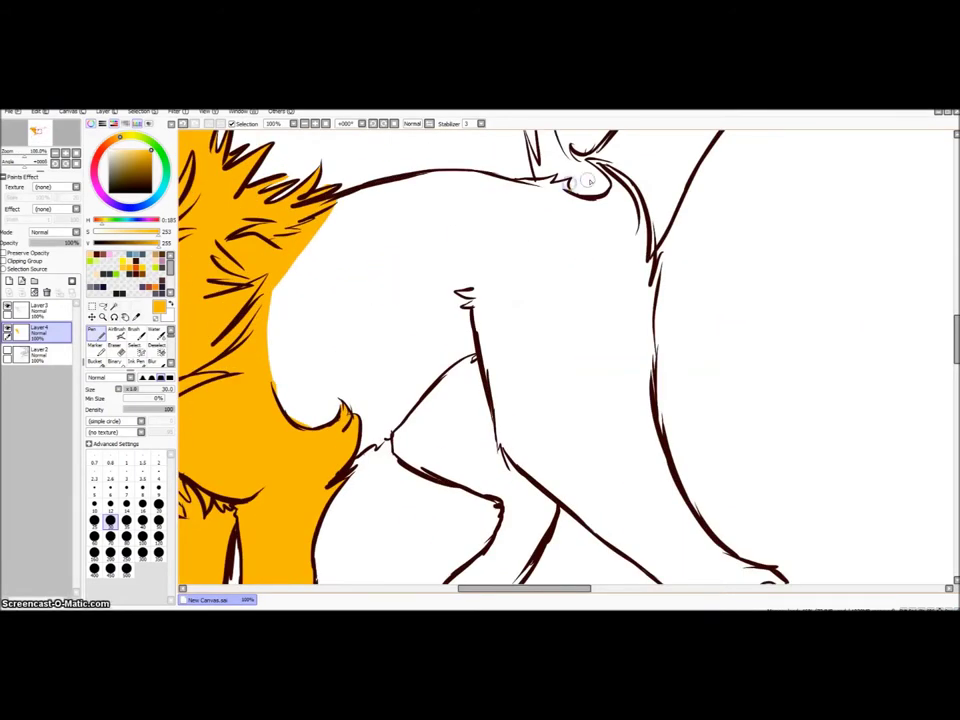
pyautogui.moveTo(650, 333); pyautogui.dragTo(656, 440)
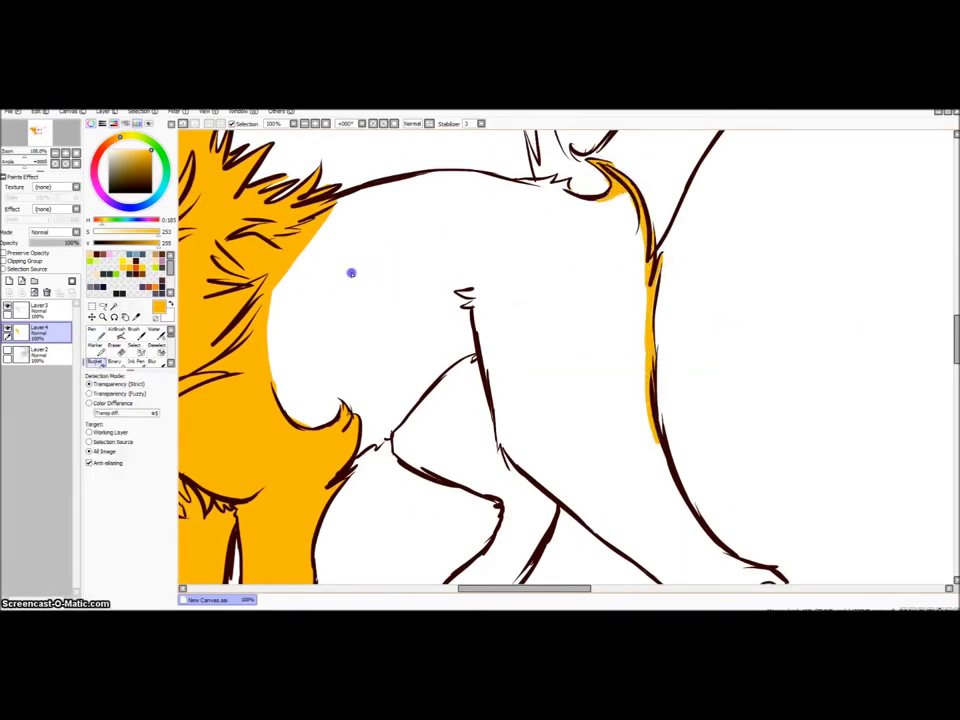
pyautogui.moveTo(570, 186); pyautogui.dragTo(524, 183)
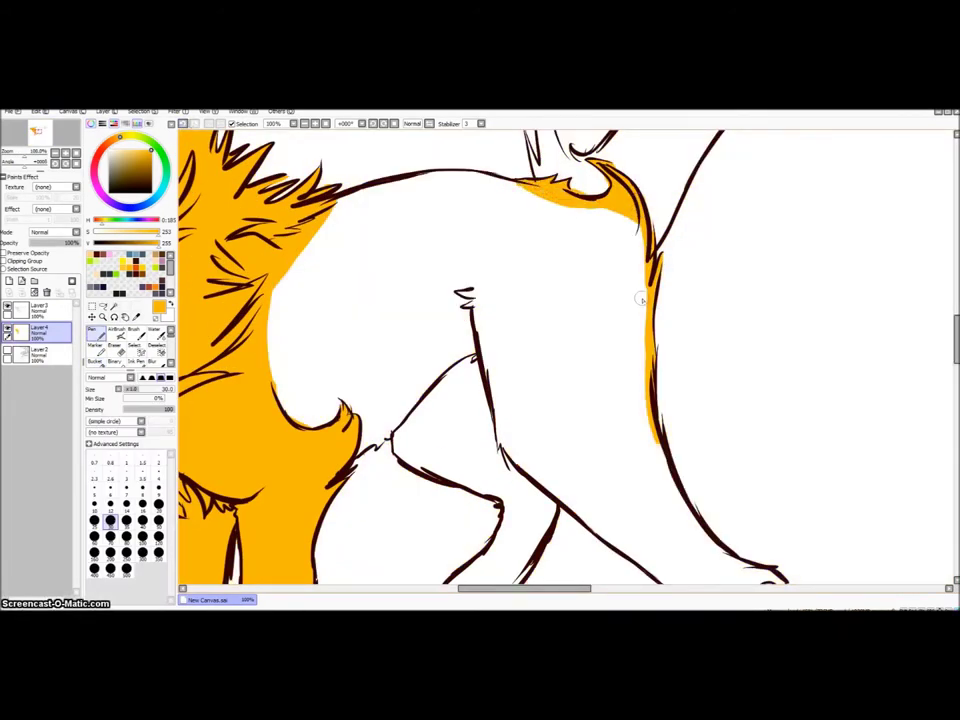
pyautogui.scroll(-5, 641, 298)
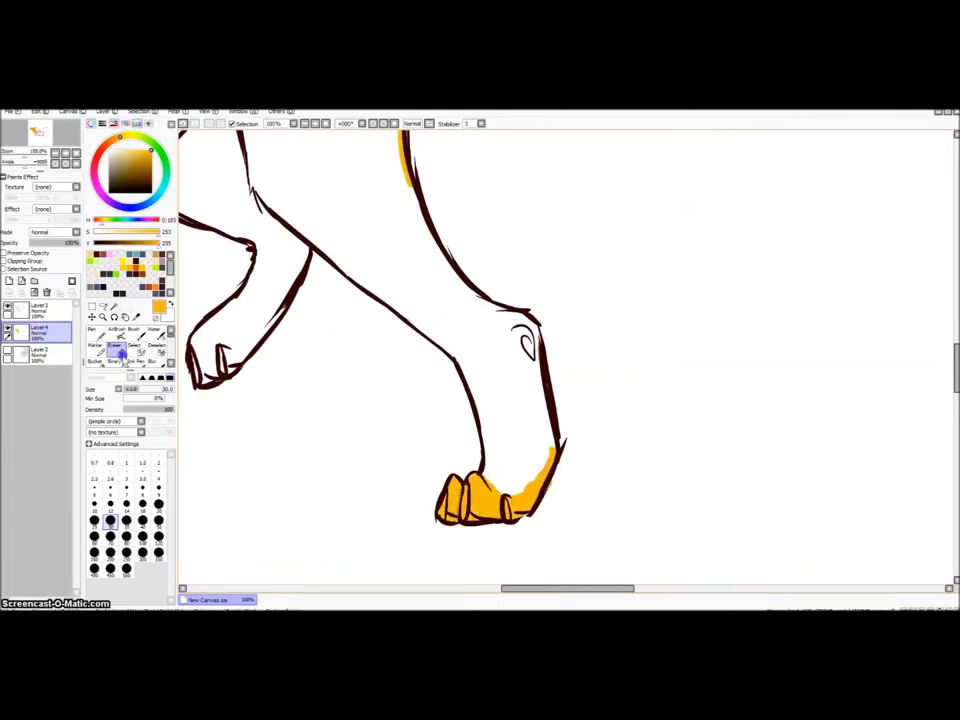
pyautogui.scroll(1, 225, 489)
pyautogui.moveTo(555, 589); pyautogui.dragTo(534, 597)
pyautogui.click(701, 288)
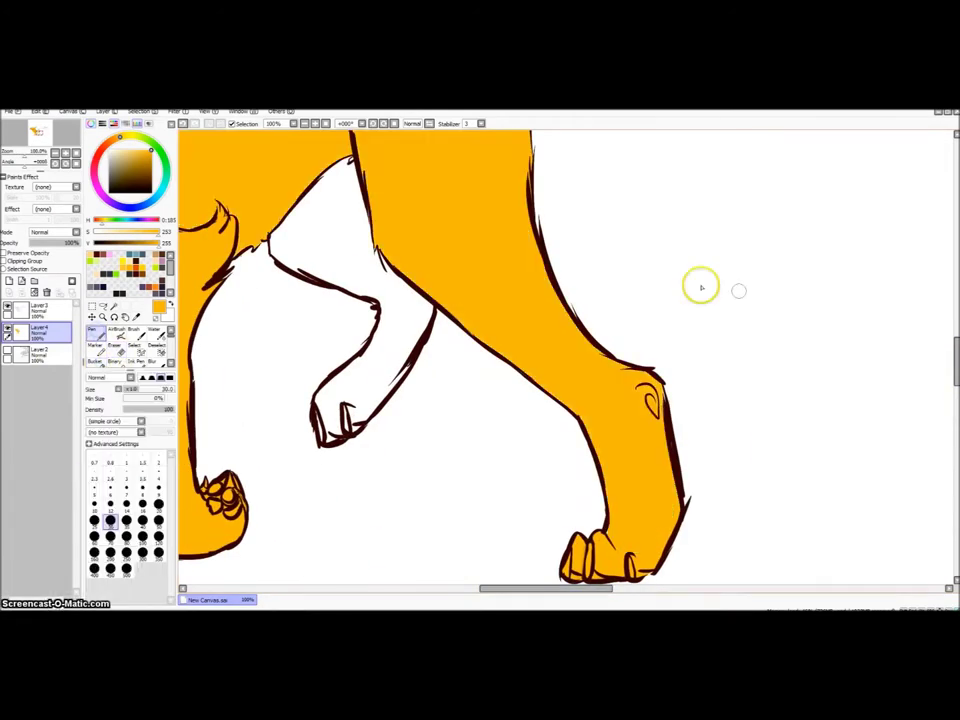
# Colour the far hind leg flat orange from the belly down to its toes.
pyautogui.scroll(4, 529, 396)
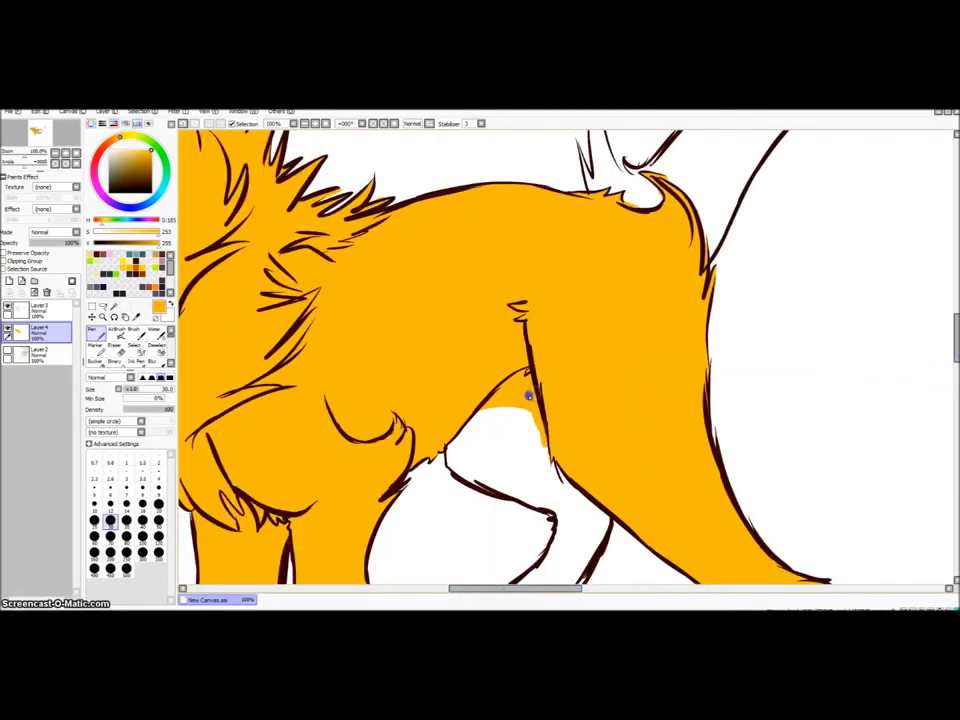
pyautogui.scroll(-4, 619, 335)
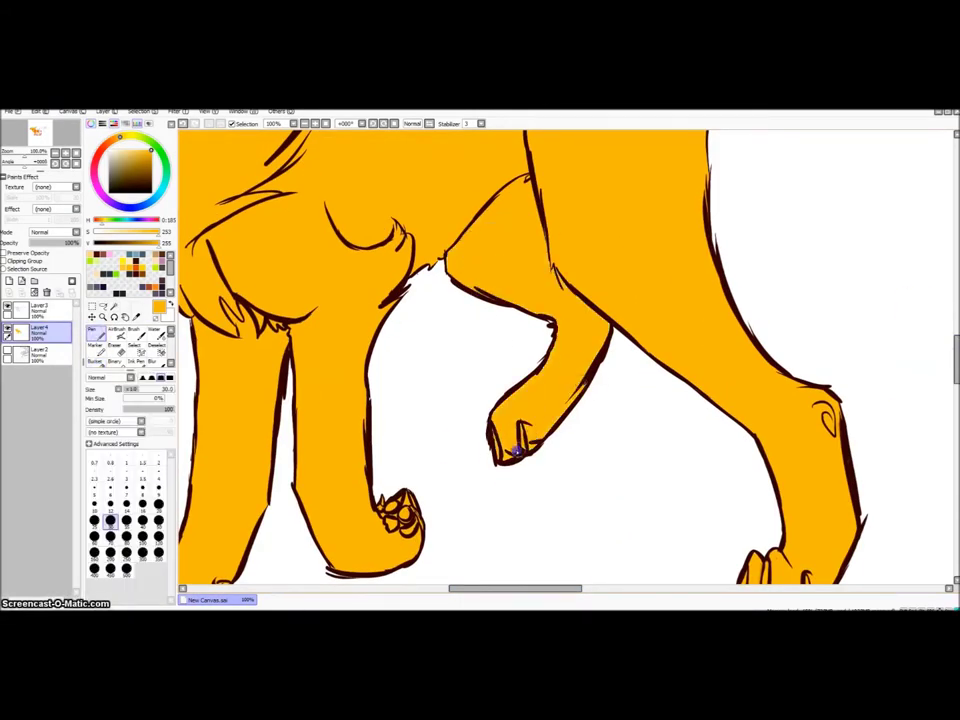
pyautogui.scroll(-5, 503, 443)
# Colour the fur tuft at the tail base orange, and erase and redraw the rough tail outlines on the line-art layer.
pyautogui.scroll(6, 664, 279)
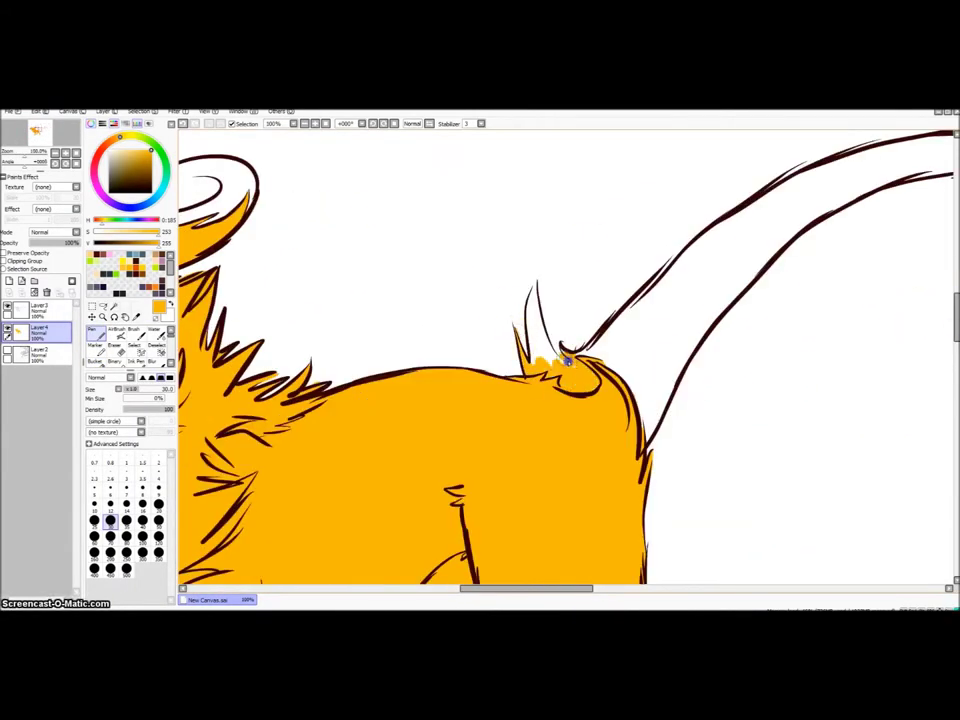
pyautogui.scroll(5, 565, 368)
pyautogui.press('e')
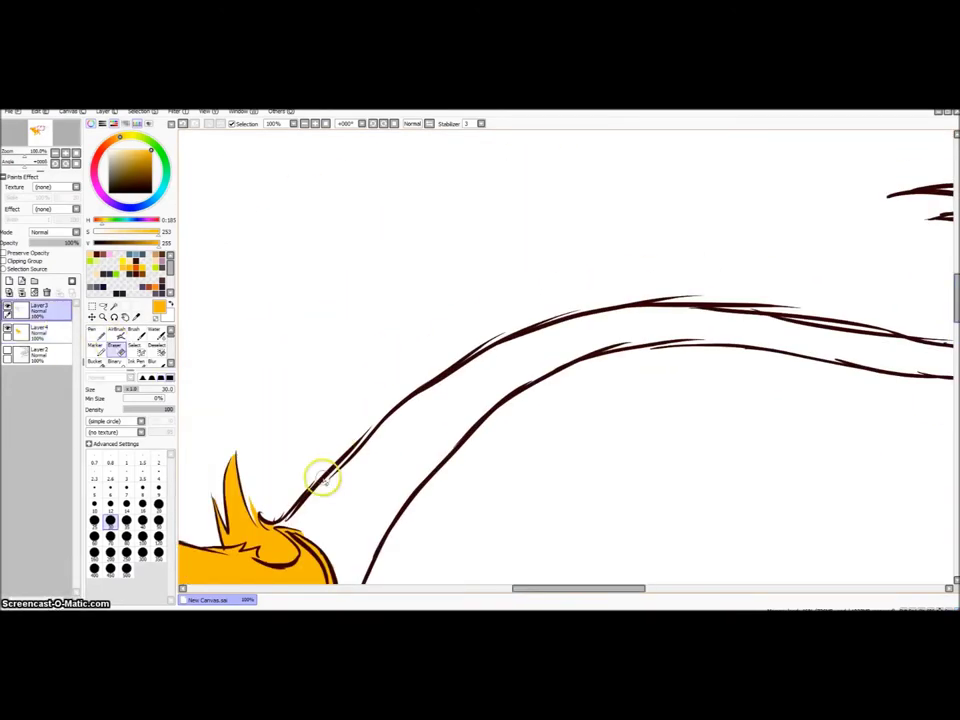
pyautogui.hscroll(5, 549, 591)
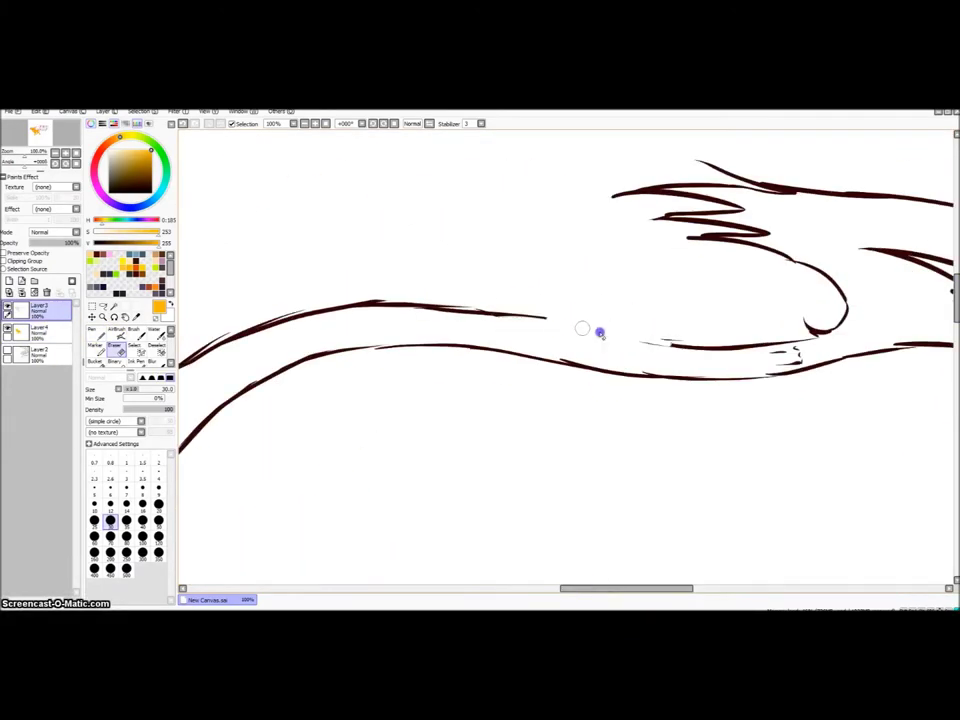
pyautogui.press('n')
pyautogui.hscroll(-5, 727, 392)
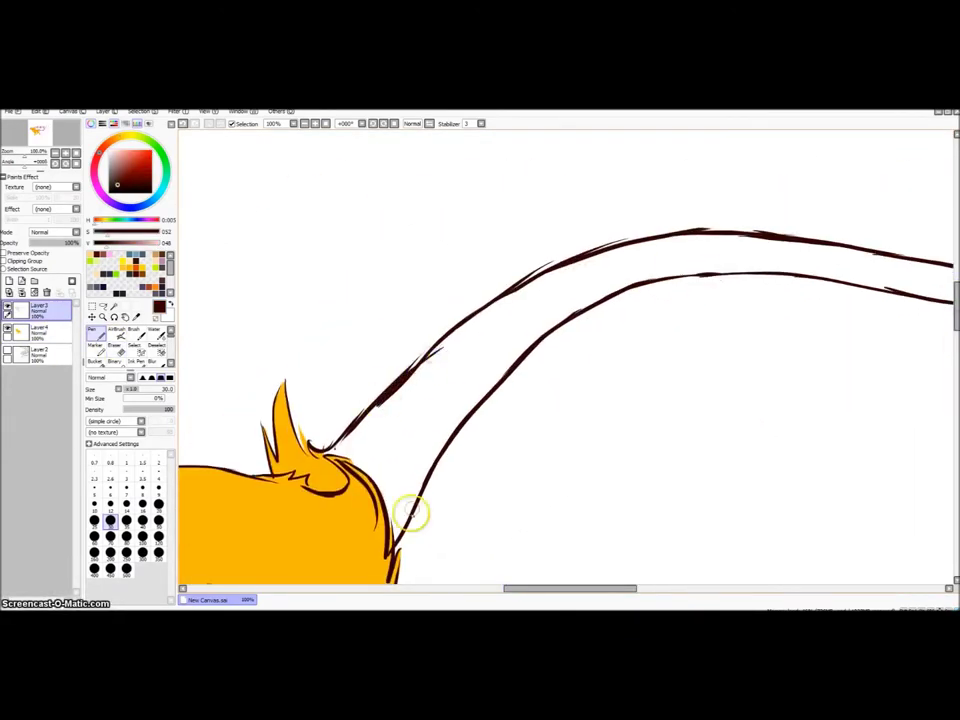
# Fill the tail and its tufted tip with orange on the colour layer.
pyautogui.click(60, 331)
pyautogui.click(95, 361)
pyautogui.click(420, 385)
pyautogui.moveTo(550, 589); pyautogui.dragTo(632, 591)
pyautogui.scroll(4, 655, 281)
pyautogui.hscroll(4, 335, 365)
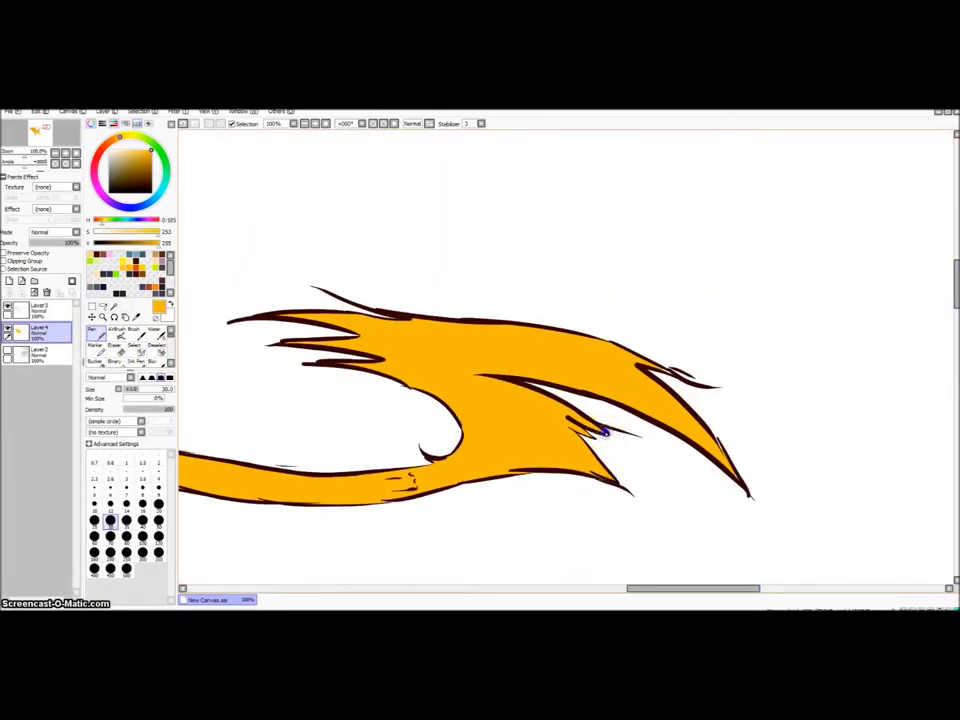
# Select the lion's orange silhouette and add a new layer directly above the flat colour layer.
pyautogui.scroll(-5, 668, 372)
pyautogui.moveTo(320, 175); pyautogui.dragTo(210, 320)
pyautogui.moveTo(450, 350); pyautogui.dragTo(470, 340)
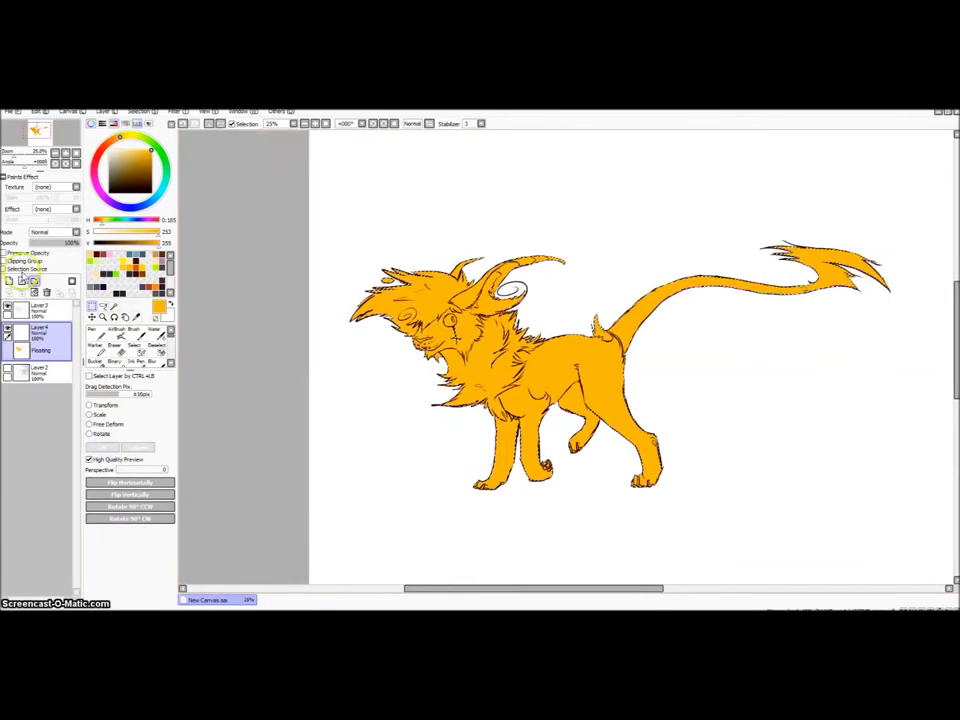
# Draw a solid dark brown stripe on the back and outline further markings on the front legs and thigh.
pyautogui.scroll(3, 470, 340)
pyautogui.click(93, 329)
pyautogui.moveTo(455, 222)
pyautogui.mouseDown()
pyautogui.moveTo(459, 264)
pyautogui.moveTo(472, 262)
pyautogui.moveTo(470, 212)
pyautogui.moveTo(466, 270)
pyautogui.moveTo(470, 228)
pyautogui.mouseUp()
pyautogui.moveTo(479, 588); pyautogui.dragTo(529, 585)
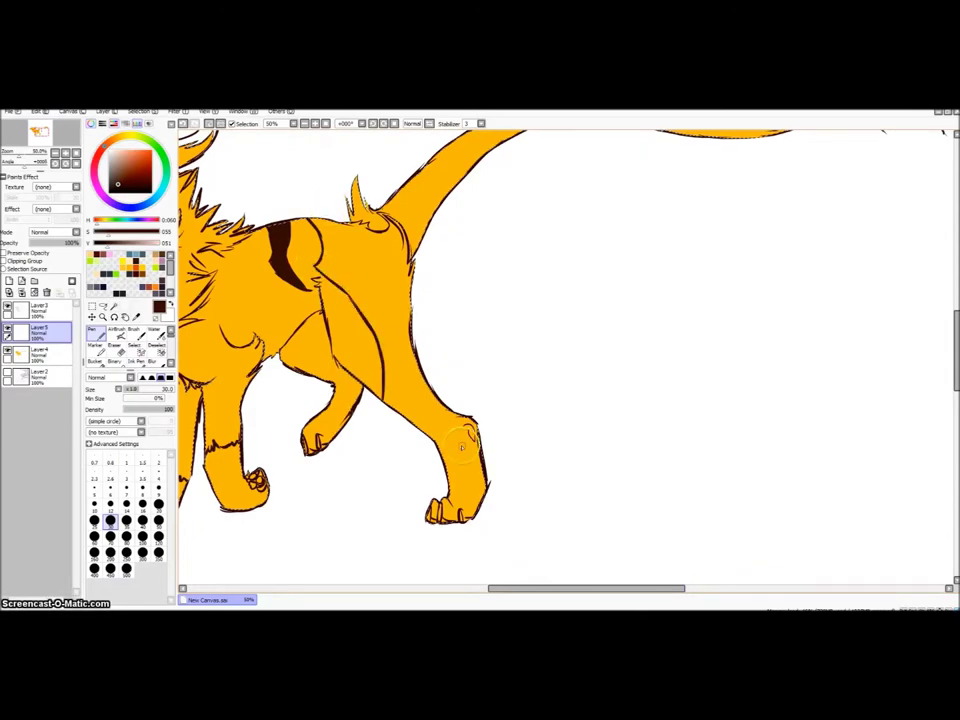
# Paint the near hind leg and the second back stripe dark brown with a size 60 pen.
pyautogui.click(95, 536)
pyautogui.moveTo(355, 306); pyautogui.dragTo(440, 487)
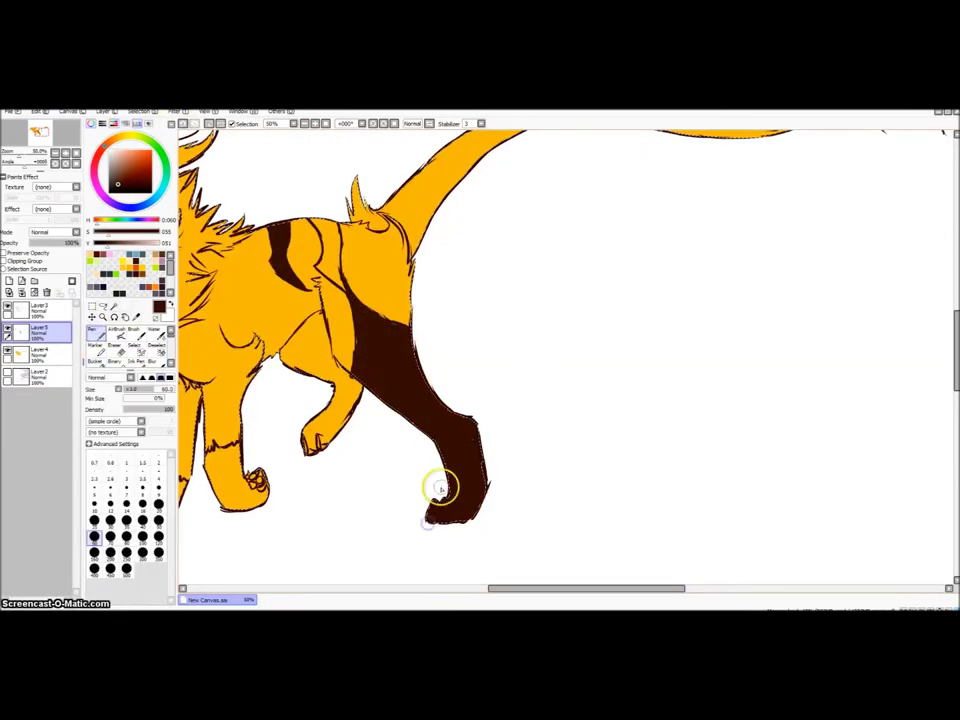
pyautogui.moveTo(420, 420); pyautogui.dragTo(475, 445)
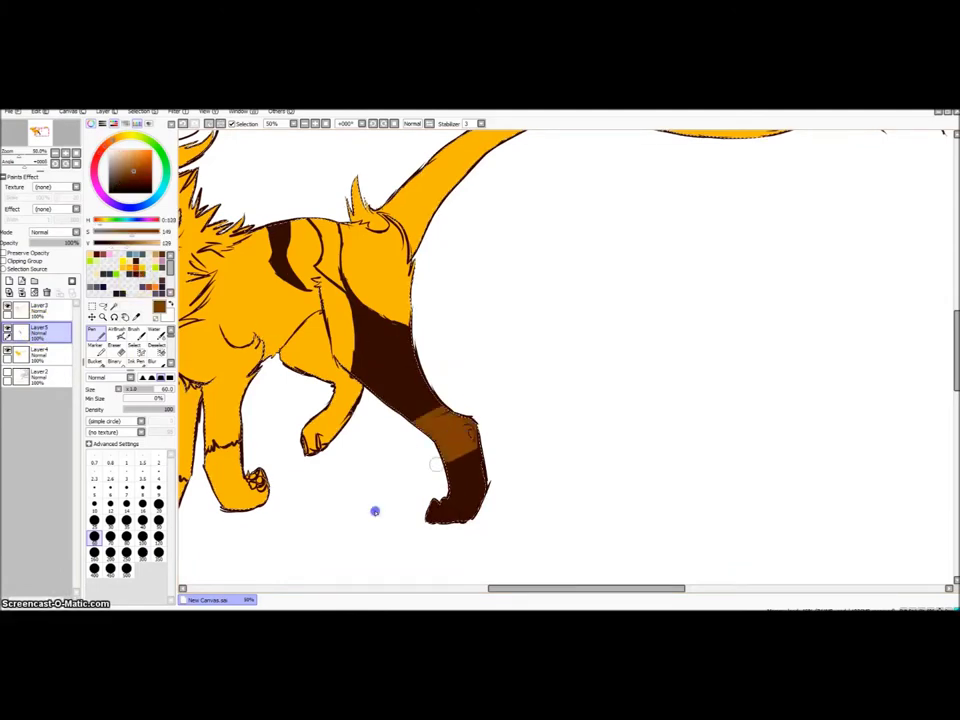
pyautogui.hotkey('ctrl', 'z')
pyautogui.keyDown('alt'); pyautogui.click(397, 328); pyautogui.keyUp('alt')
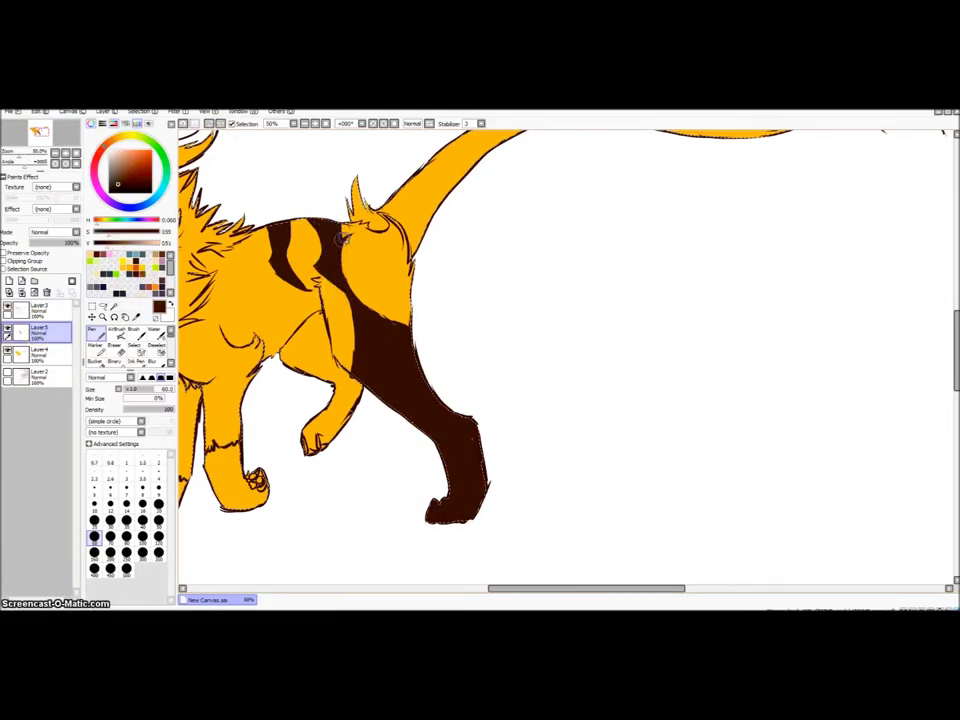
# Extend the dark brown marking over the rump and around the tail base, leaving an orange patch on the thigh.
pyautogui.scroll(3, 350, 300)
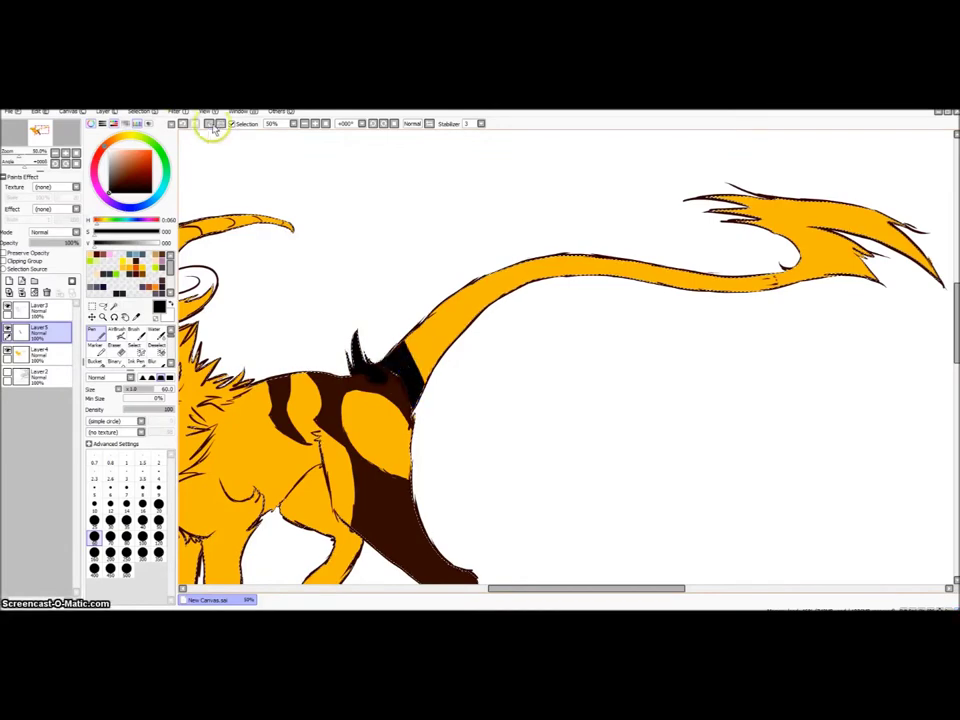
pyautogui.click(213, 125)
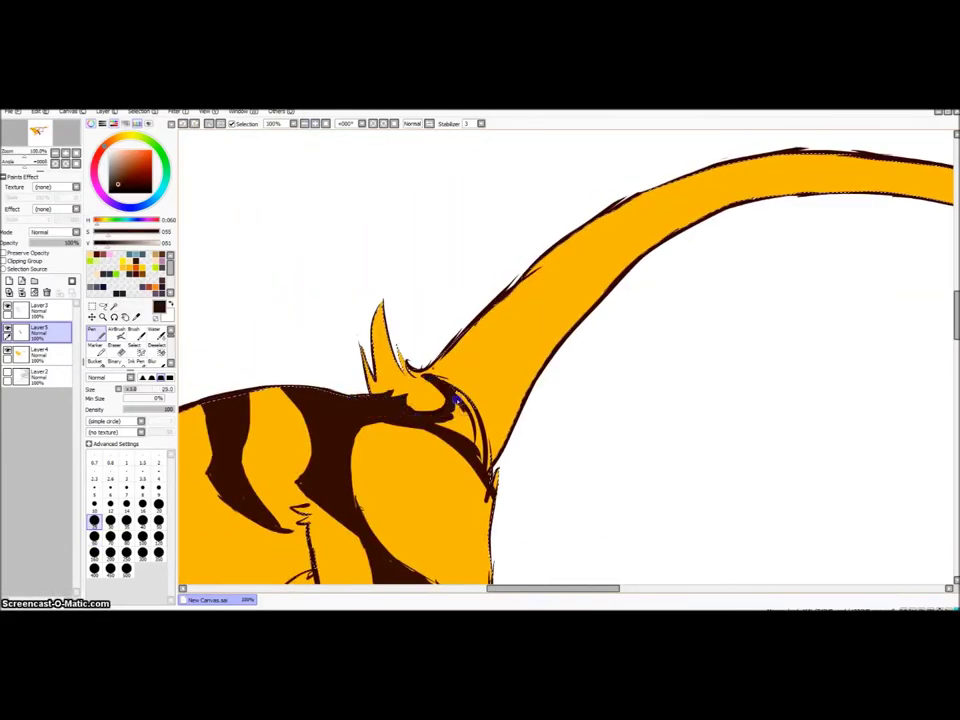
pyautogui.scroll(-2, 435, 427)
pyautogui.scroll(2, 416, 270)
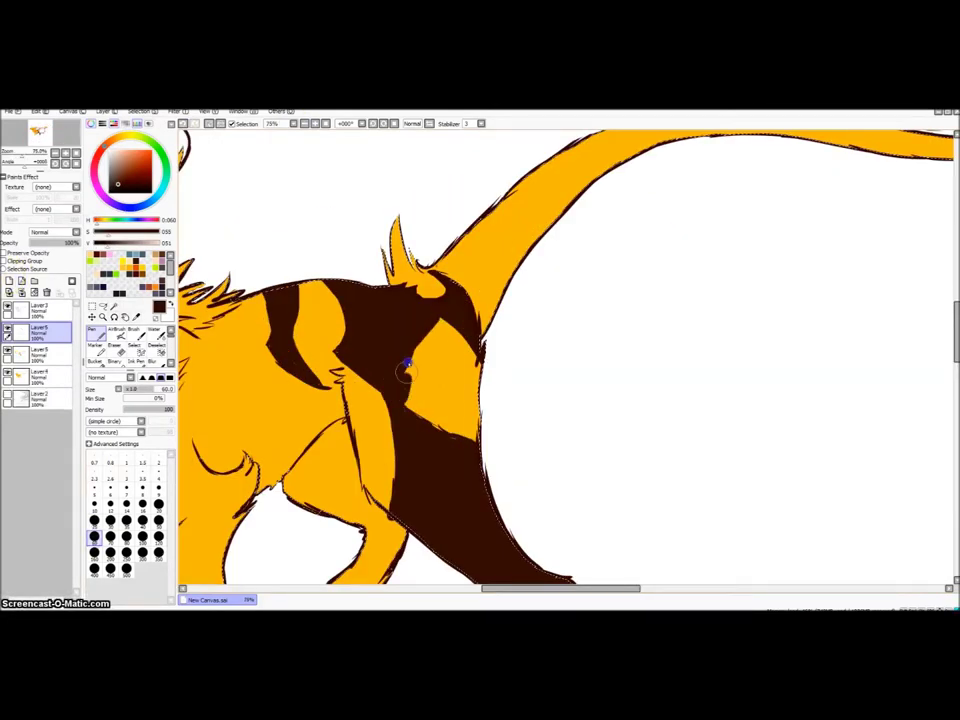
pyautogui.scroll(-3, 390, 377)
pyautogui.scroll(3, 420, 480)
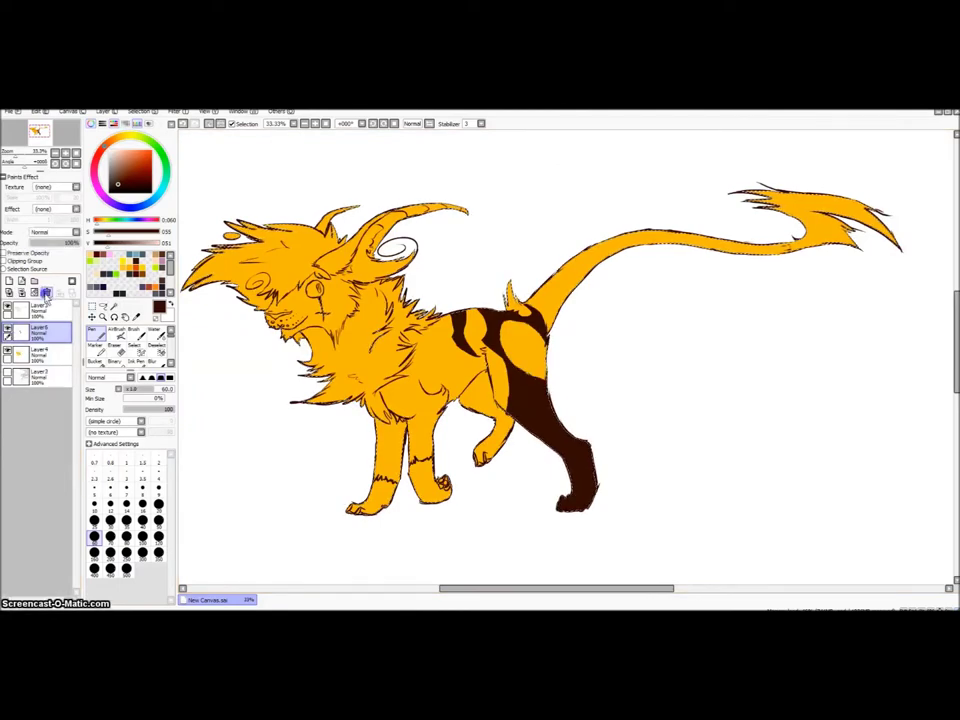
# Paint the far hind leg and both lower front legs dark brown up to their jagged fur lines.
pyautogui.scroll(2, 420, 480)
pyautogui.moveTo(420, 480)
pyautogui.mouseDown()
pyautogui.moveTo(385, 458)
pyautogui.moveTo(442, 417)
pyautogui.moveTo(390, 312)
pyautogui.mouseUp()
pyautogui.moveTo(432, 372)
pyautogui.mouseDown()
pyautogui.moveTo(467, 398)
pyautogui.moveTo(416, 399)
pyautogui.mouseUp()
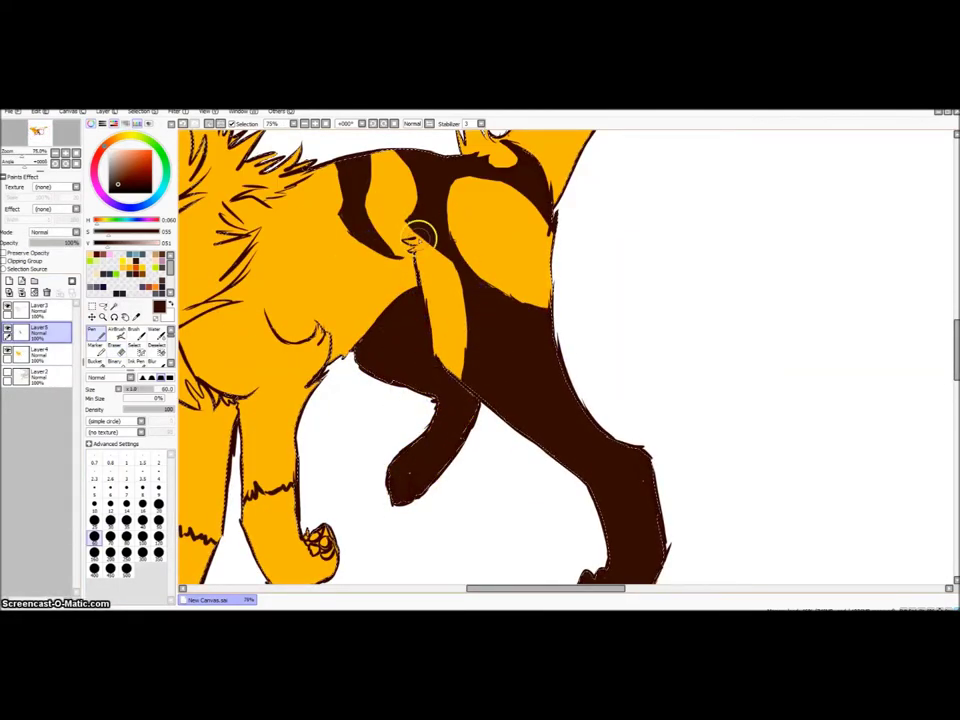
pyautogui.scroll(1, 418, 236)
pyautogui.moveTo(437, 316); pyautogui.dragTo(450, 443)
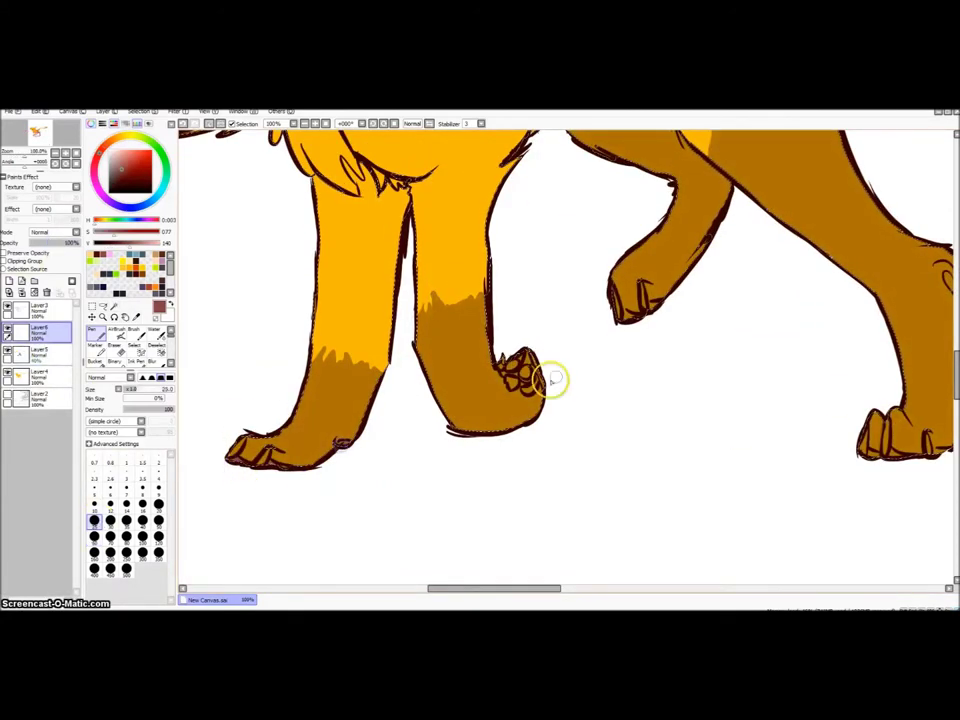
# Colour the paw pads dusky red and the claws grey with a size 25 pen, and merge them into the markings layer.
pyautogui.moveTo(668, 308); pyautogui.dragTo(458, 308)
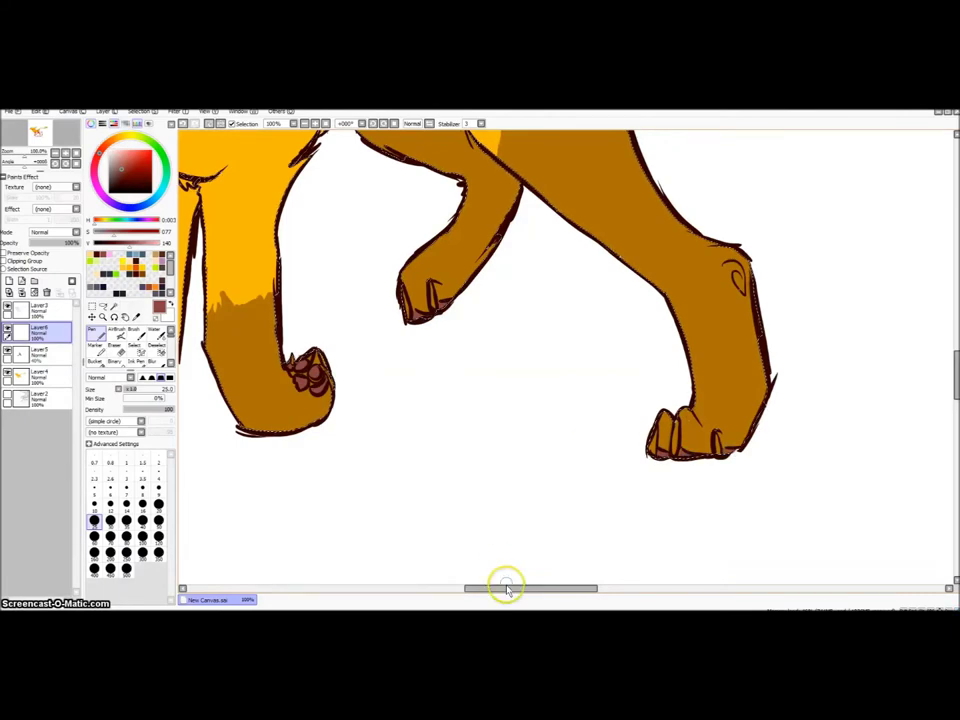
pyautogui.moveTo(498, 567); pyautogui.dragTo(778, 567)
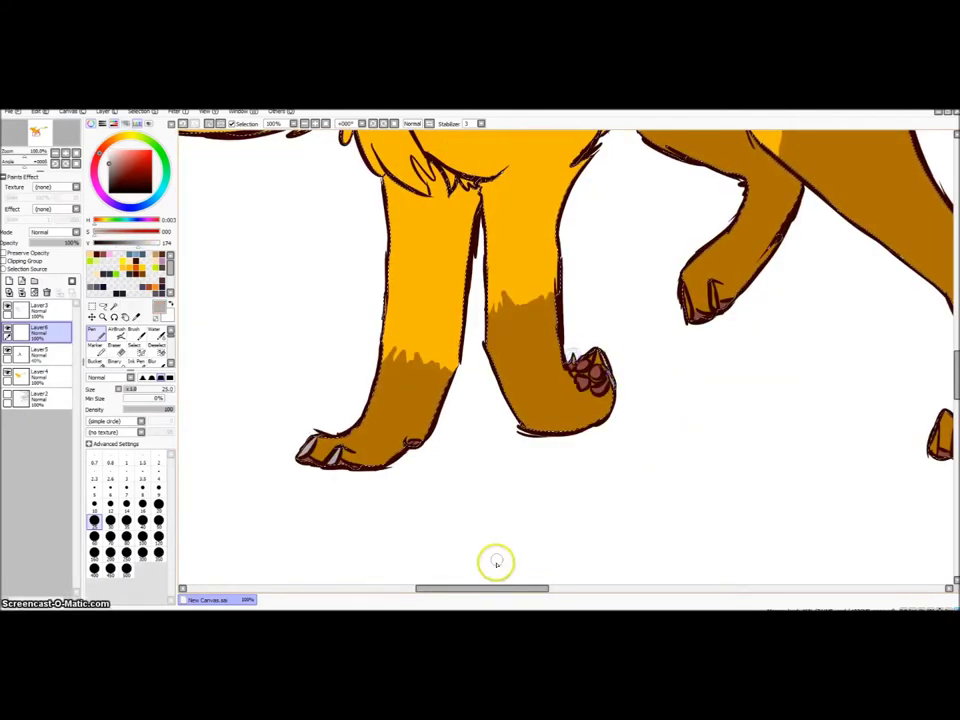
pyautogui.moveTo(527, 441); pyautogui.dragTo(305, 309)
pyautogui.scroll(-4, 594, 455)
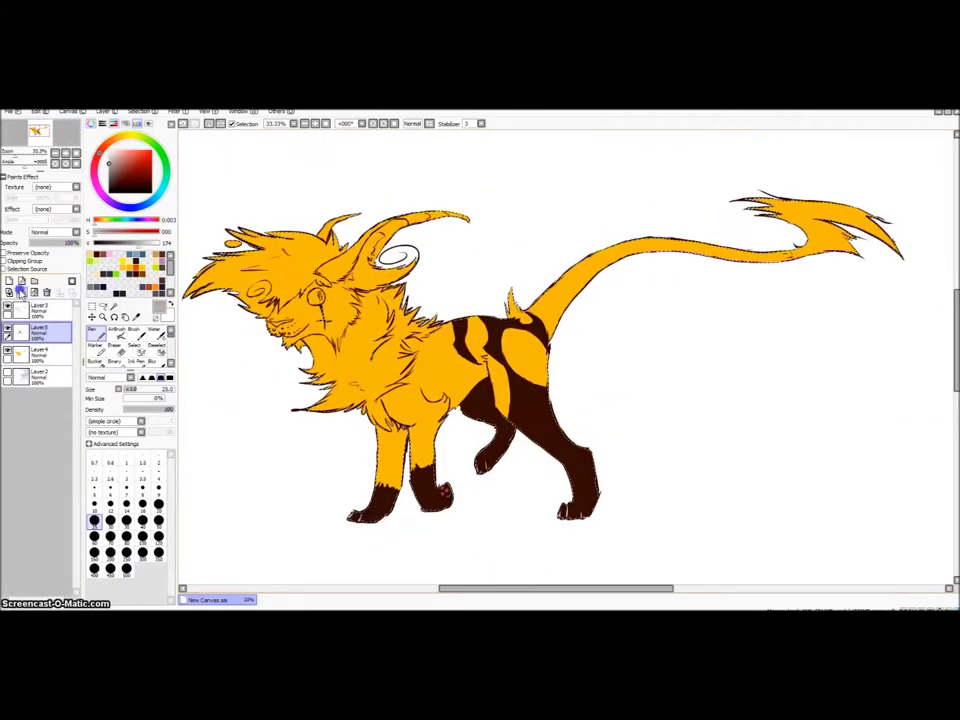
# Paint the tail and the tuft at its base black with a size 160 pen on a layer beneath the brown markings.
pyautogui.scroll(2, 292, 355)
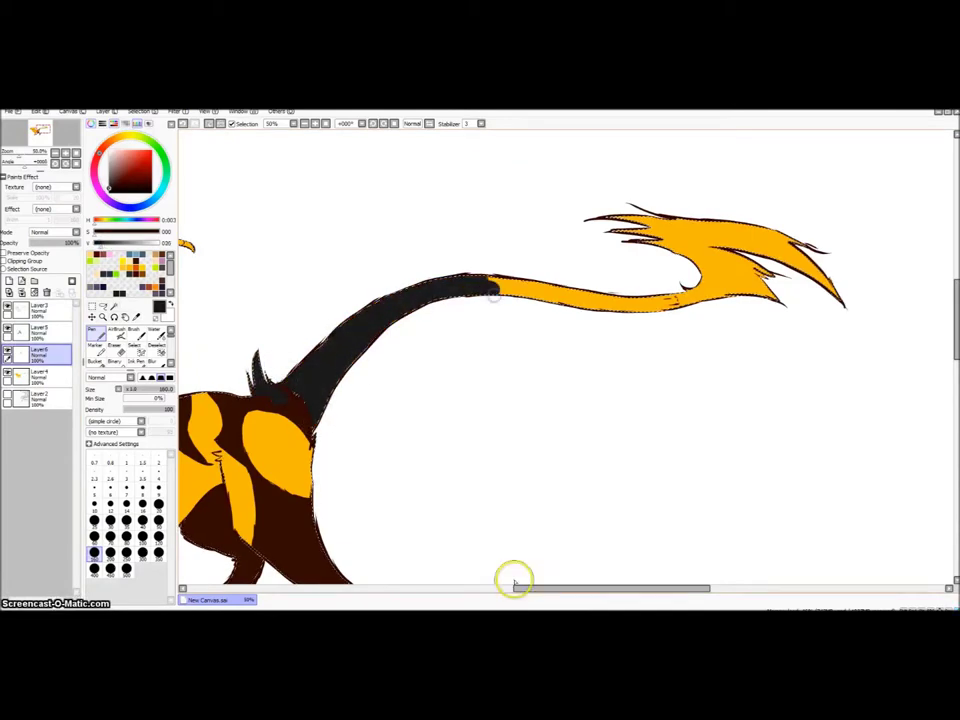
pyautogui.moveTo(514, 588); pyautogui.dragTo(510, 588)
pyautogui.scroll(2, 455, 496)
pyautogui.moveTo(589, 269); pyautogui.dragTo(375, 439)
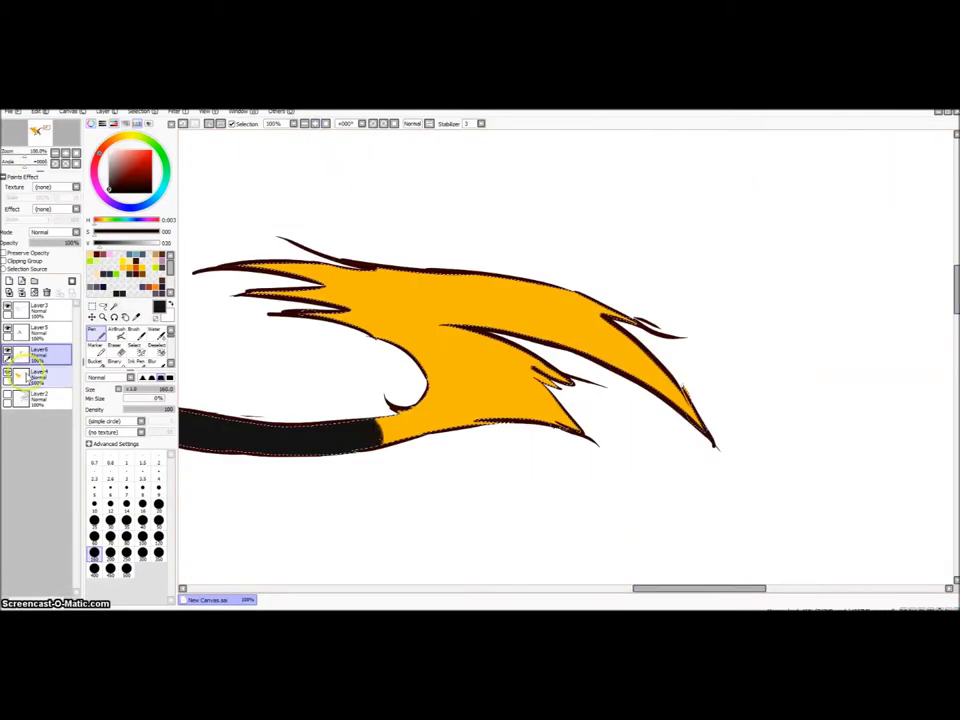
pyautogui.click(375, 439)
# Colour the tufted tail tip bright yellow on a separate layer beneath the black tail.
pyautogui.scroll(-4, 375, 439)
pyautogui.click(38, 352)
pyautogui.scroll(3, 549, 293)
pyautogui.scroll(-1, 549, 293)
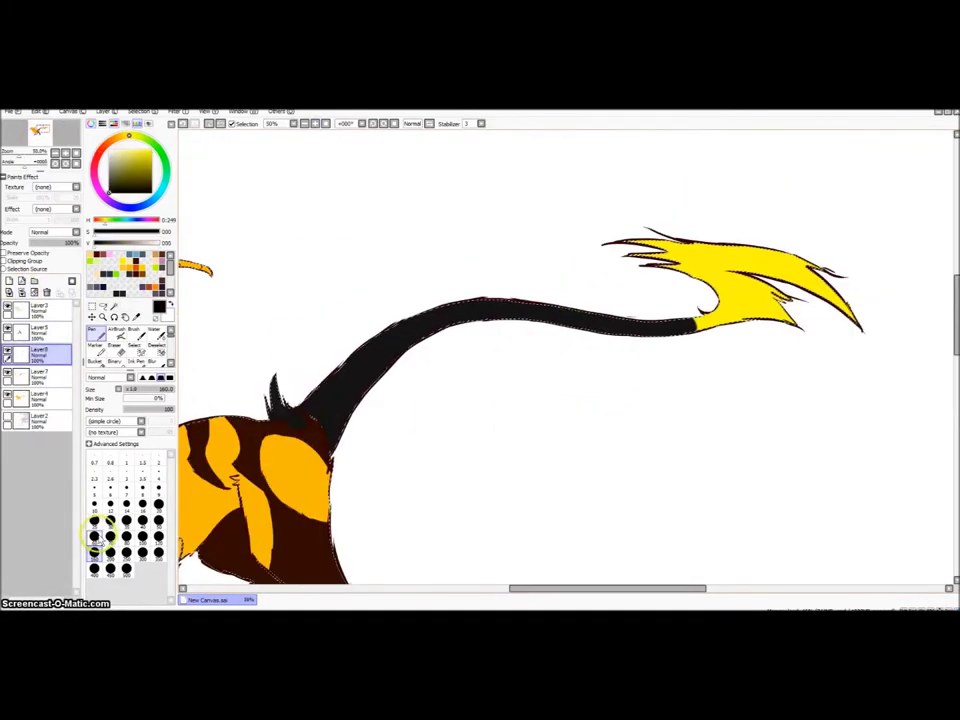
pyautogui.scroll(-2, 565, 355)
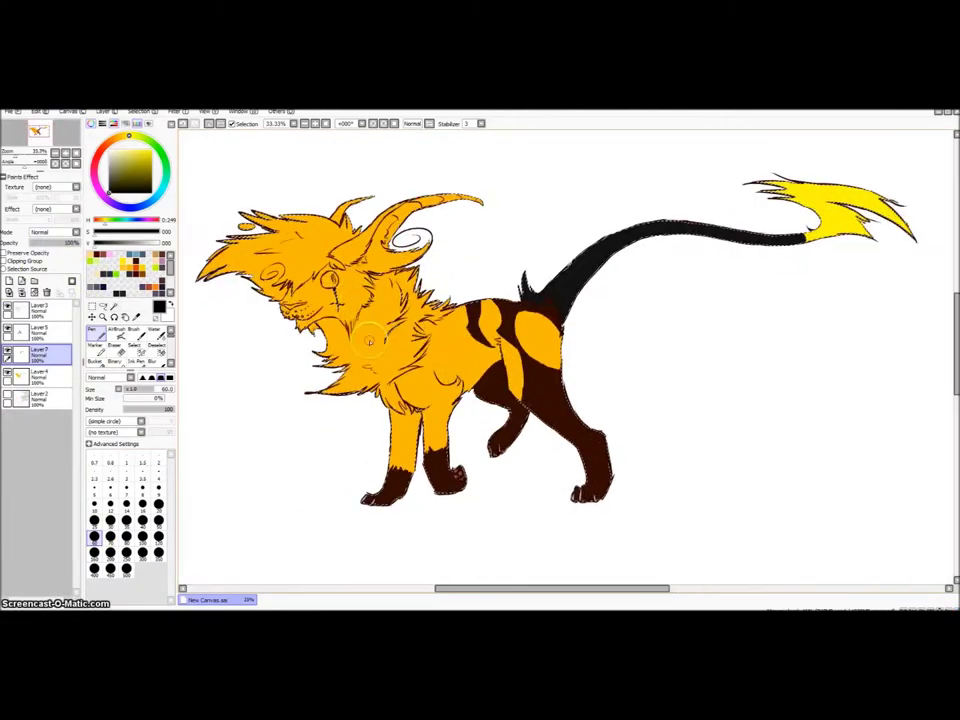
# Fill the mane and chest fur with a lighter orange on a new layer above the markings, keeping jagged fur edges.
pyautogui.scroll(3, 565, 355)
pyautogui.click(38, 331)
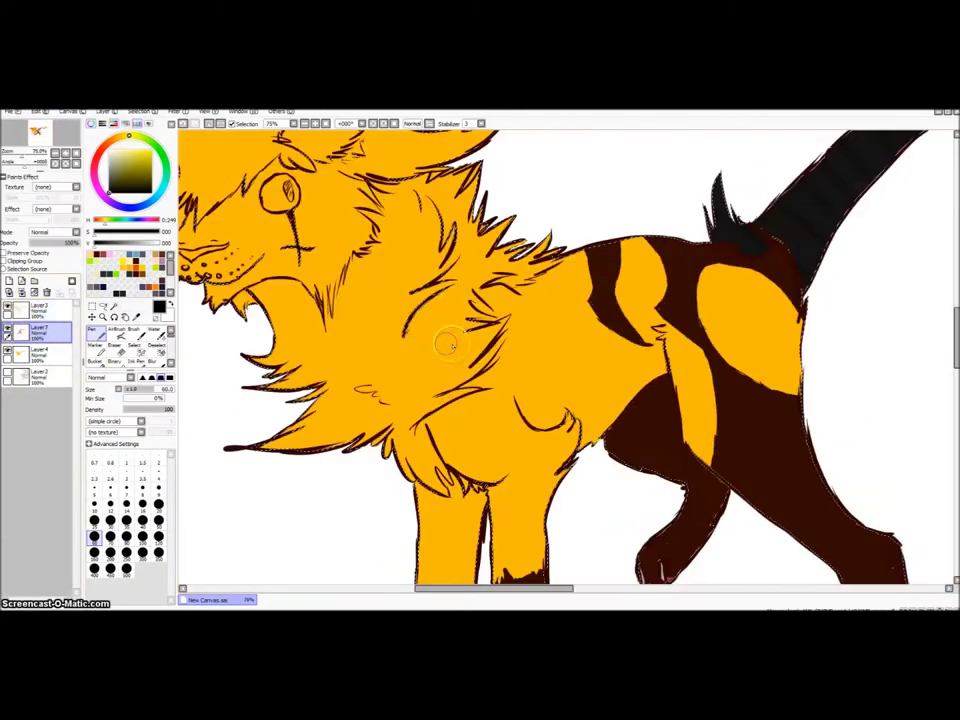
pyautogui.moveTo(439, 343); pyautogui.dragTo(405, 395)
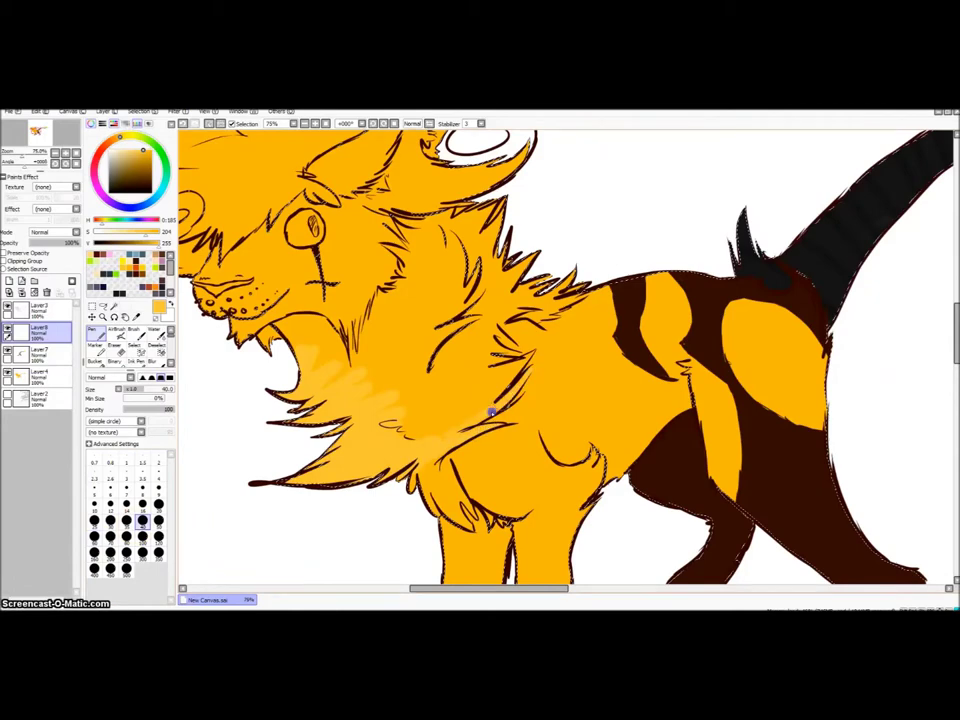
pyautogui.press('e')
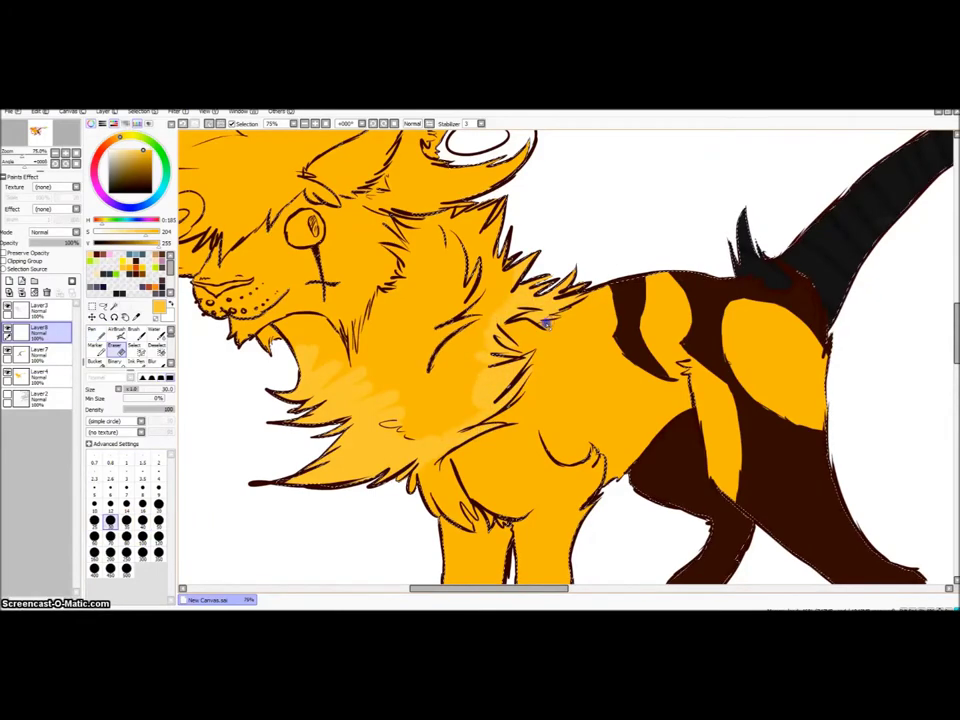
pyautogui.press('n')
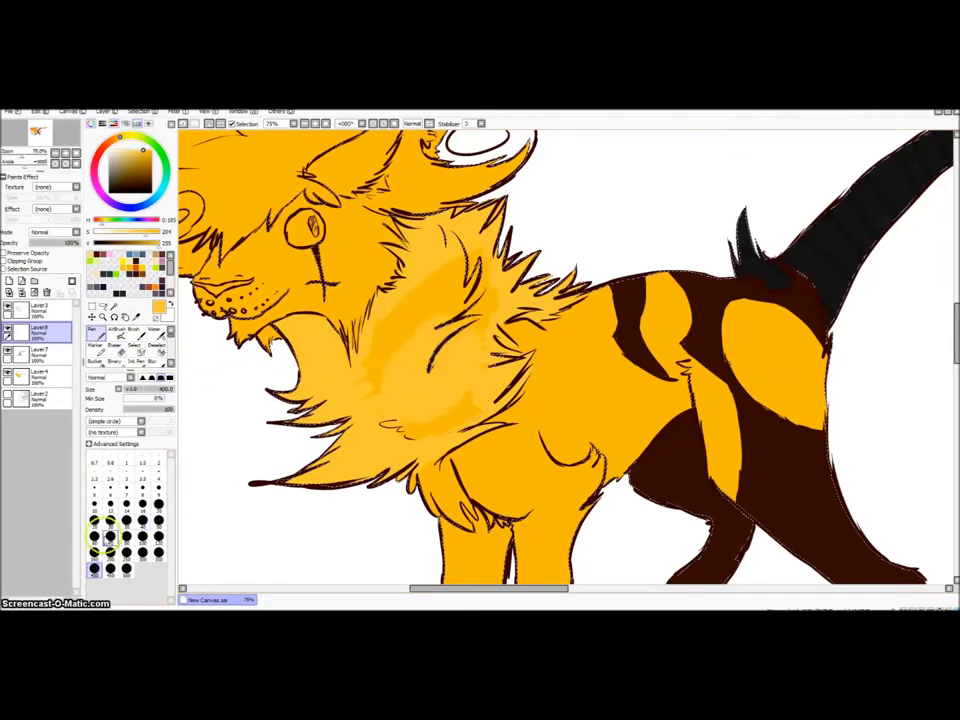
pyautogui.hotkey('ctrl', 'z')
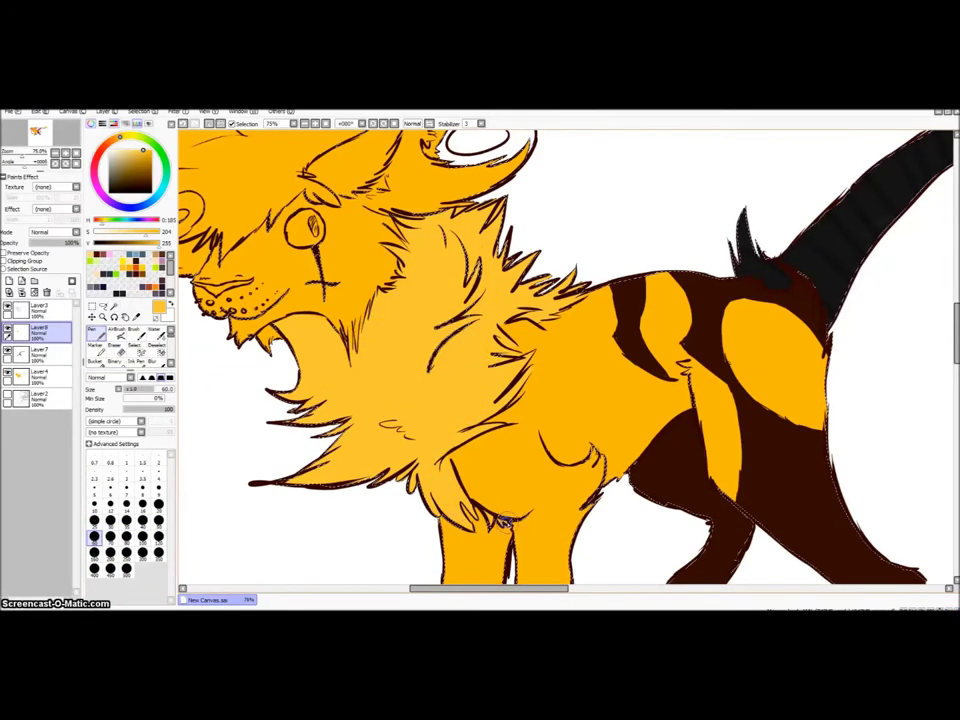
# Colour the thigh patch lighter orange and merge the mane layer into the markings layer.
pyautogui.scroll(-4, 503, 520)
pyautogui.scroll(2, 793, 381)
pyautogui.click(38, 372)
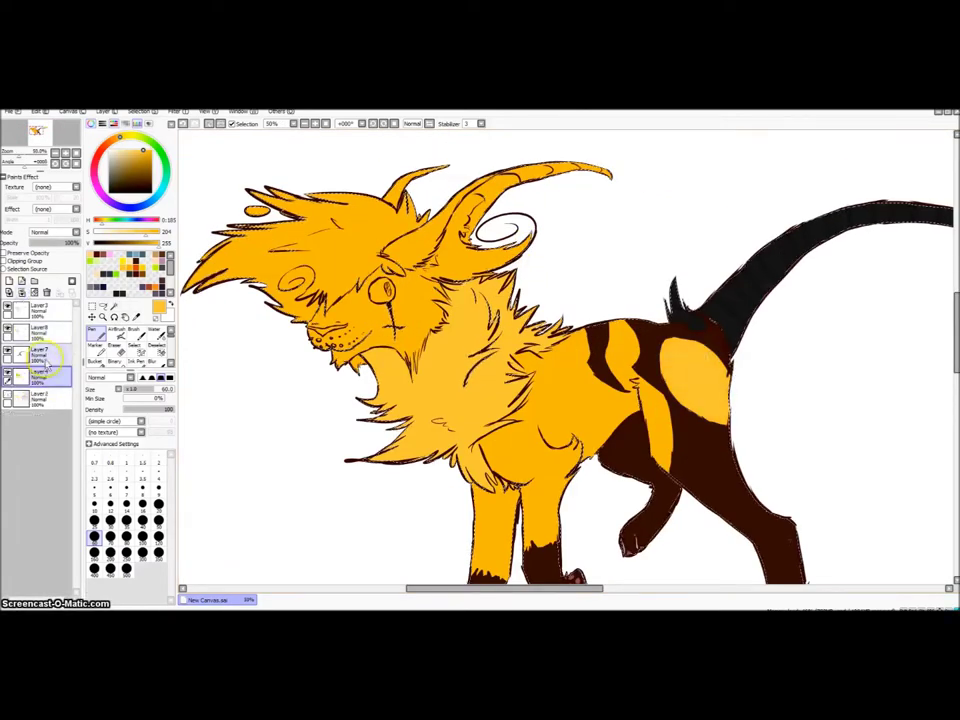
pyautogui.click(46, 292)
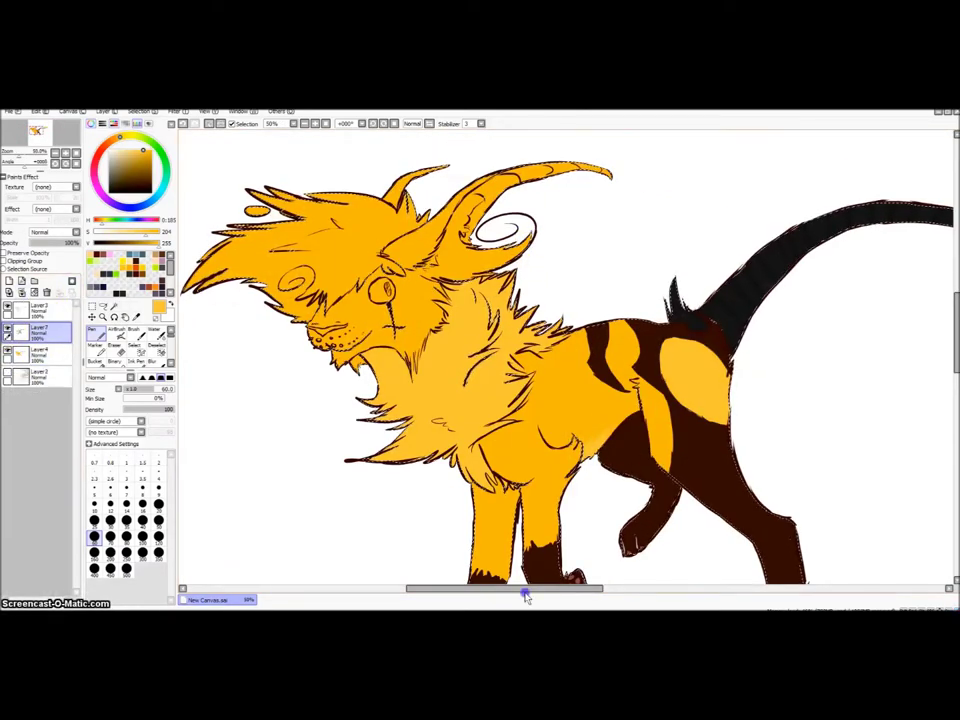
# Add a round yellow spot to the cheek under the eye with a size 160 pen on a new layer.
pyautogui.scroll(3, 476, 388)
pyautogui.moveTo(490, 381); pyautogui.dragTo(504, 381)
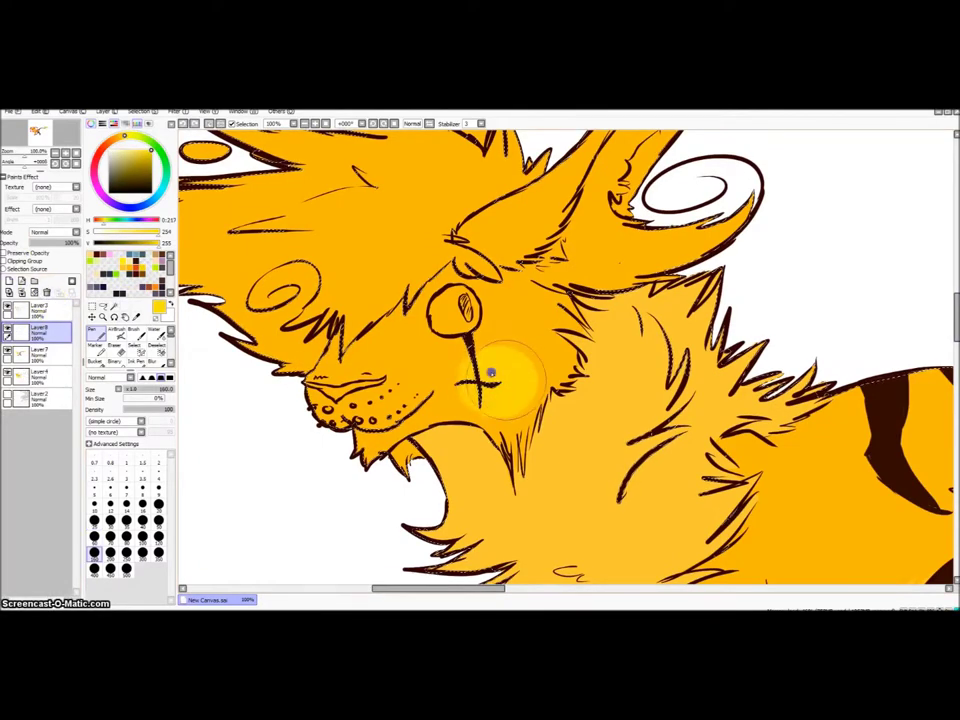
pyautogui.scroll(1, 425, 360)
# Colour the muzzle lighter orange with a size 35 pen and shade its spots black on a new layer at 25% opacity.
pyautogui.click(126, 521)
pyautogui.moveTo(375, 400); pyautogui.dragTo(407, 407)
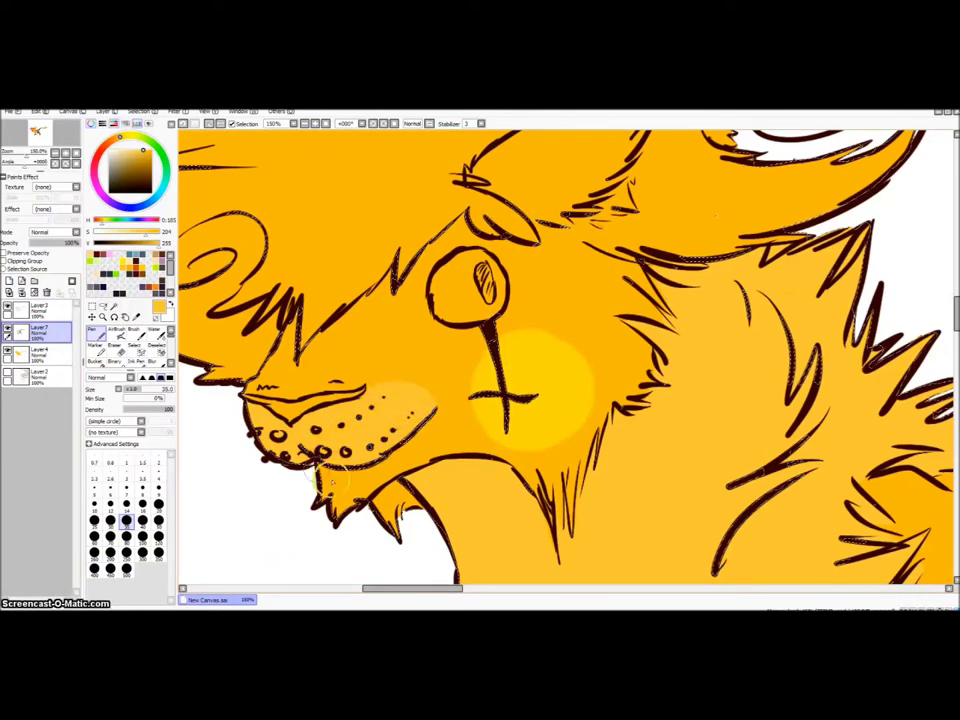
pyautogui.click(8, 280)
pyautogui.click(94, 521)
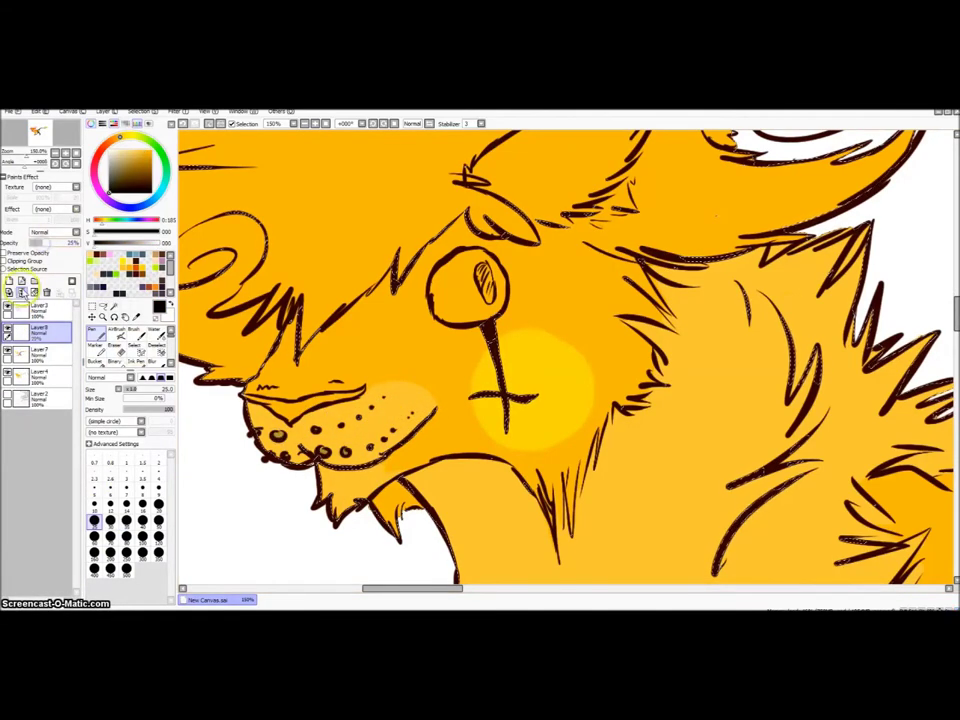
# Fill the eyeball white and paint a streaked blue-grey iris around the dark pupil with a size 10 pen.
pyautogui.moveTo(465, 290); pyautogui.dragTo(447, 264)
pyautogui.click(322, 122)
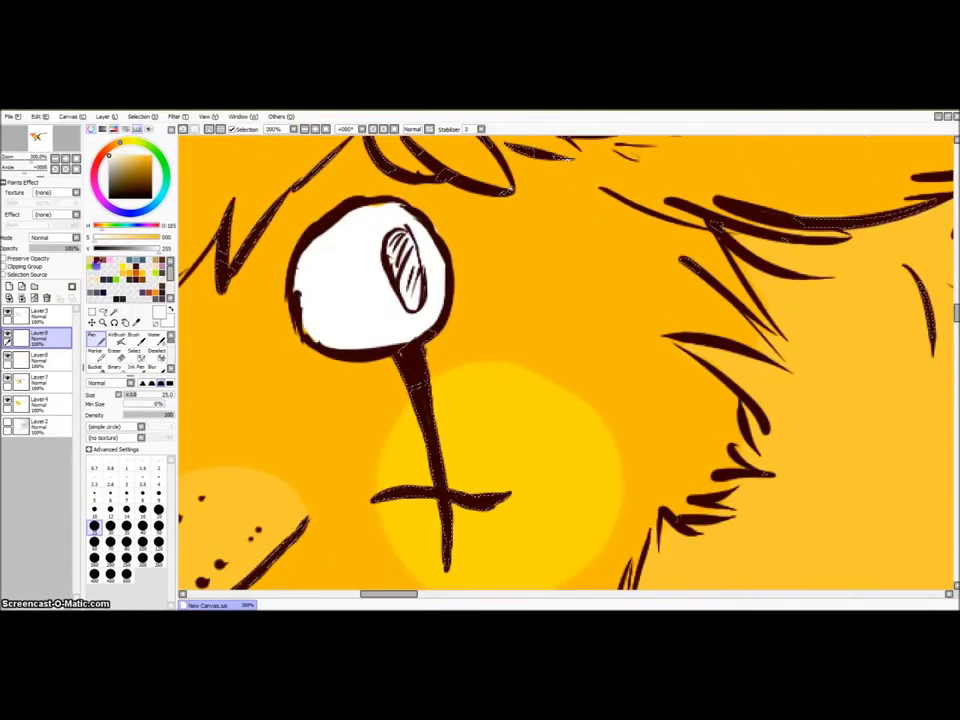
pyautogui.click(118, 297)
pyautogui.click(8, 286)
pyautogui.click(94, 511)
pyautogui.moveTo(402, 238); pyautogui.dragTo(397, 268)
pyautogui.scroll(-1, 397, 268)
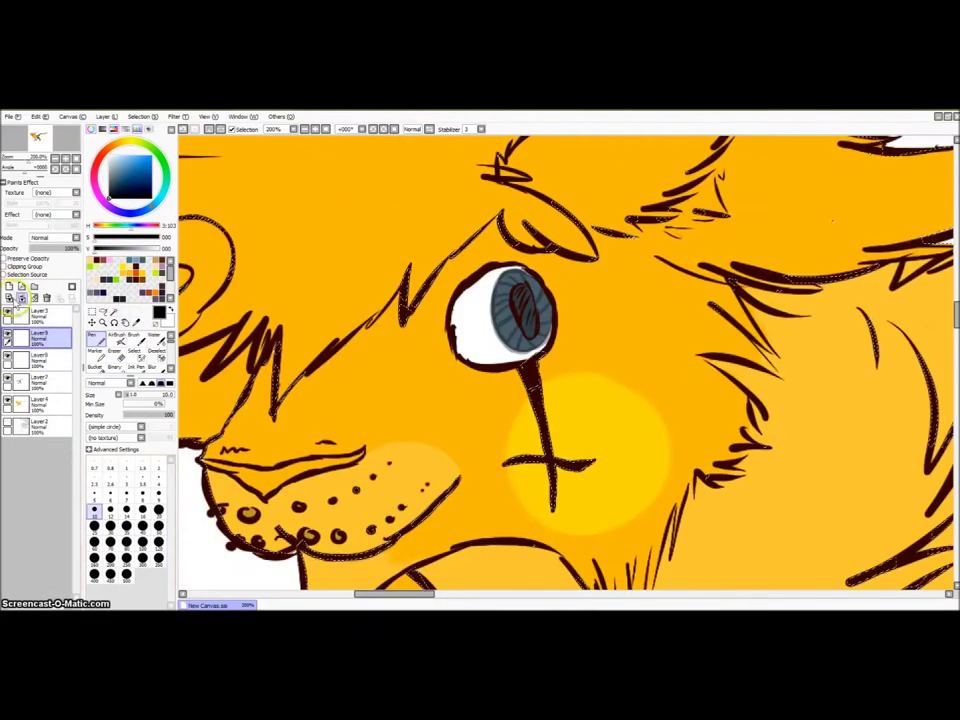
# Add lighter detail to the iris, shade the upper eyeball with black and blur the shadow, merging it down.
pyautogui.moveTo(530, 310)
pyautogui.mouseDown()
pyautogui.moveTo(507, 303)
pyautogui.moveTo(527, 318)
pyautogui.mouseUp()
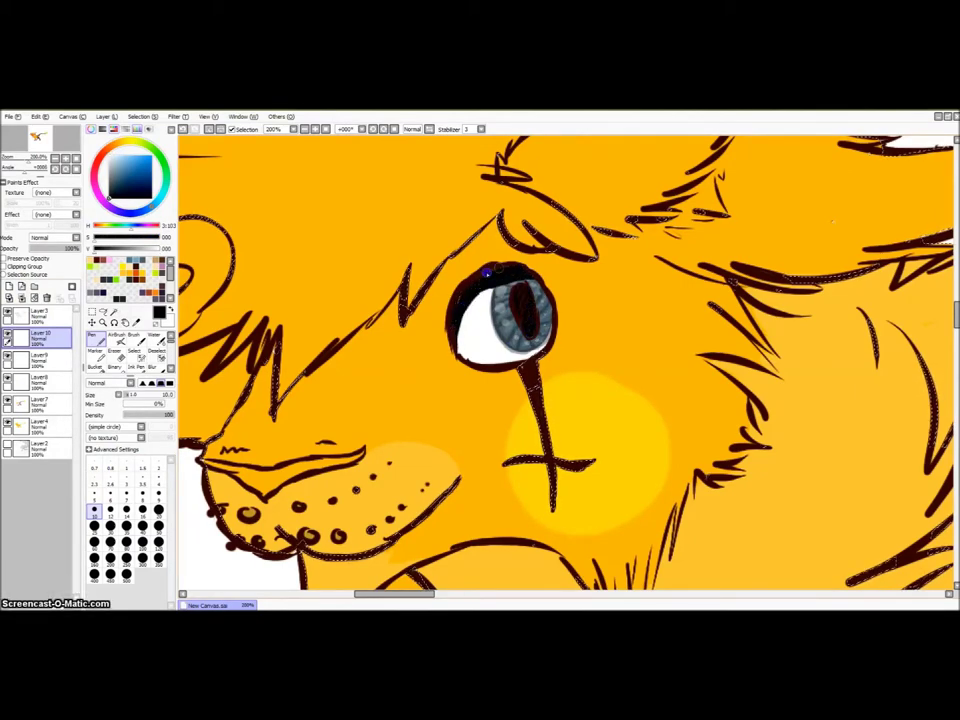
pyautogui.press('b')
pyautogui.click(21, 297)
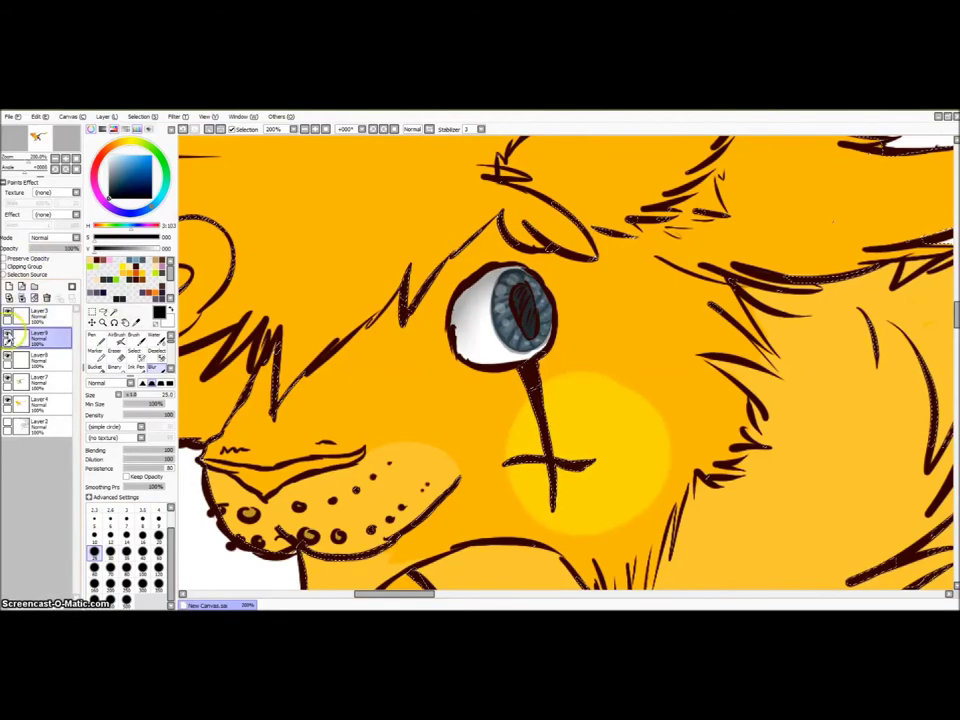
# Brighten the iris and pupil with soft white highlights and merge the eye layers together.
pyautogui.click(14, 318)
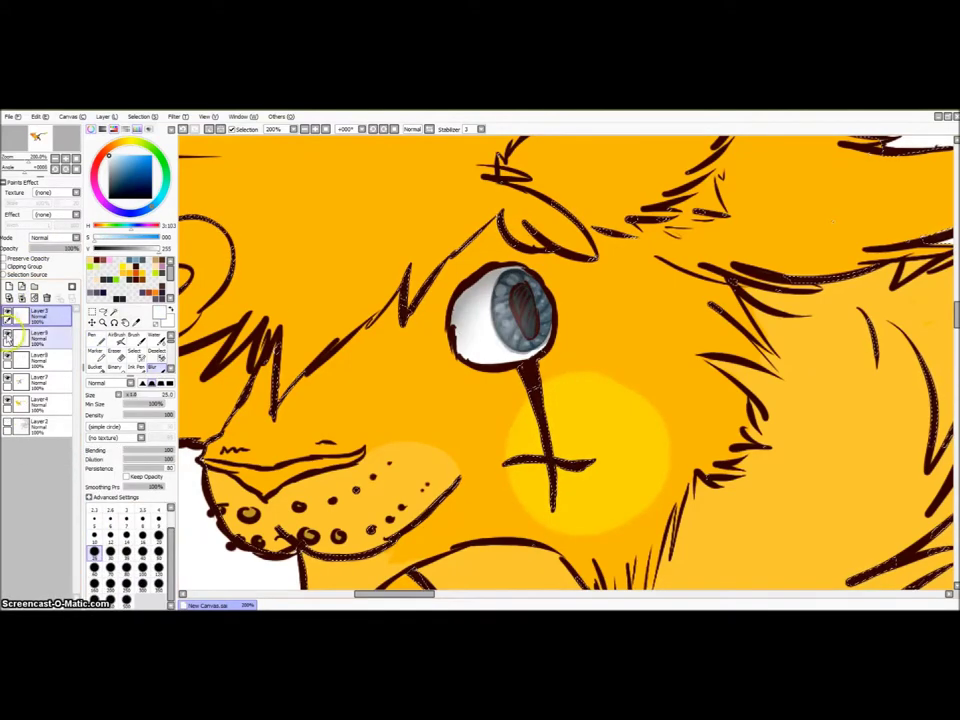
pyautogui.click(14, 338)
pyautogui.click(21, 297)
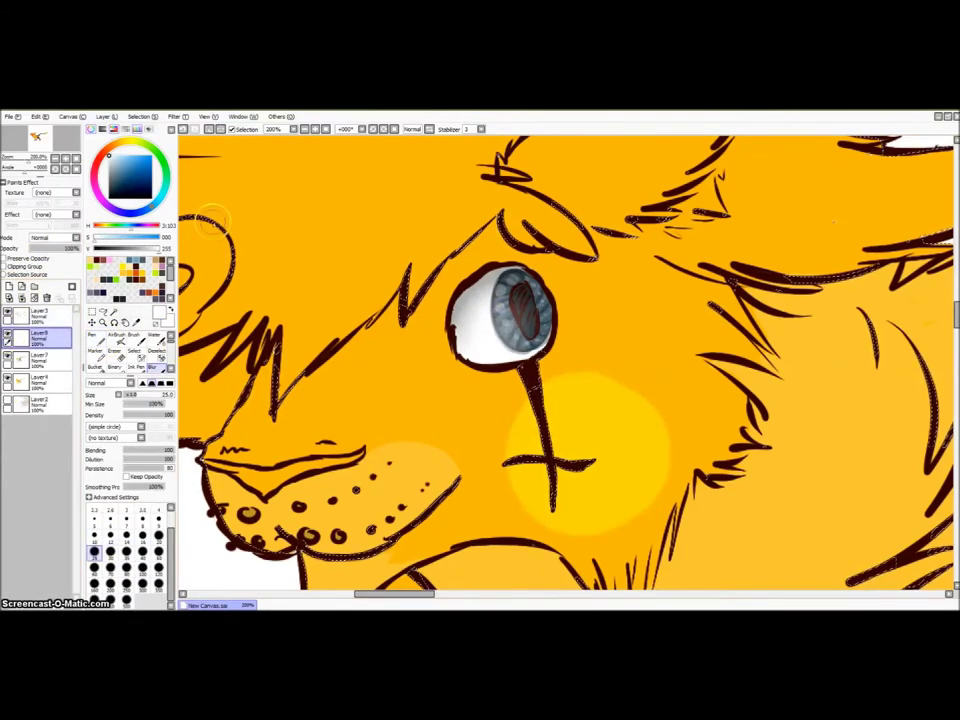
# Colour the nose dusky red with a size 30 pen and select the merged markings layer.
pyautogui.scroll(-2, 392, 291)
pyautogui.scroll(3, 392, 291)
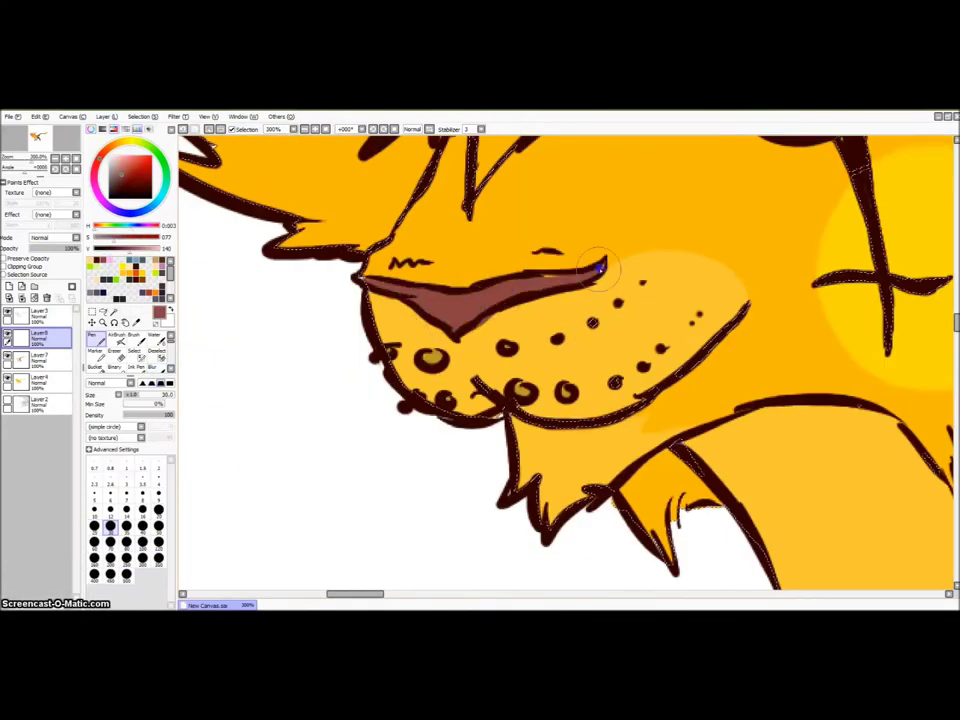
pyautogui.scroll(-3, 592, 268)
pyautogui.scroll(3, 521, 279)
pyautogui.click(15, 357)
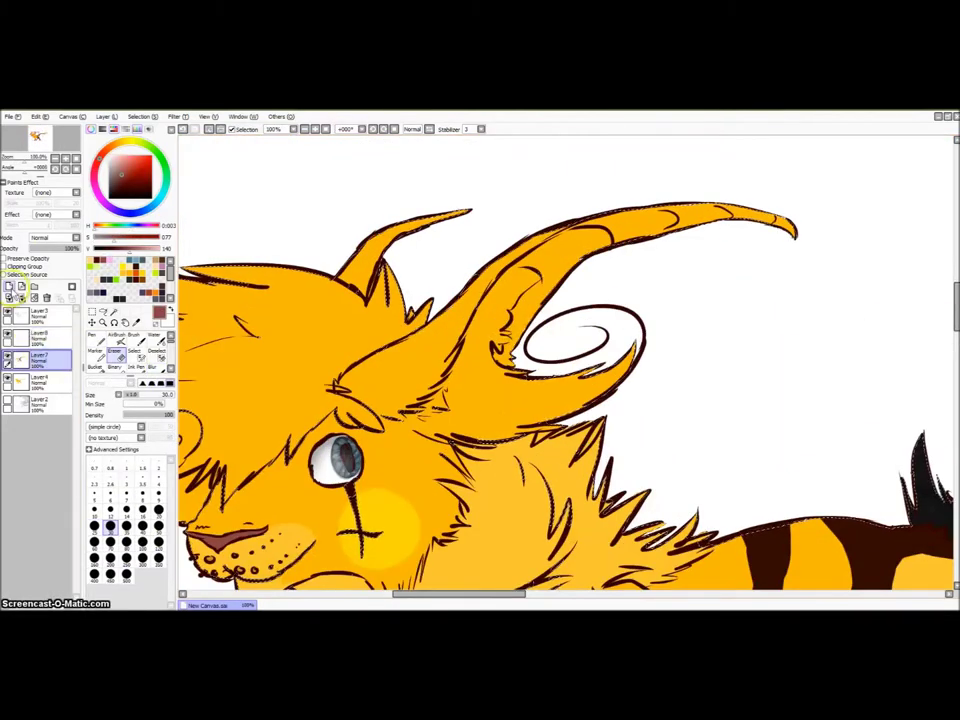
# Paint the far horn and the outer side of the near horn's base dark brown.
pyautogui.scroll(1, 545, 314)
pyautogui.moveTo(300, 462)
pyautogui.mouseDown()
pyautogui.moveTo(352, 449)
pyautogui.moveTo(560, 200)
pyautogui.moveTo(397, 320)
pyautogui.mouseUp()
pyautogui.moveTo(237, 425)
pyautogui.mouseDown()
pyautogui.moveTo(300, 420)
pyautogui.moveTo(321, 400)
pyautogui.moveTo(246, 258)
pyautogui.mouseUp()
pyautogui.moveTo(495, 395); pyautogui.dragTo(467, 378)
# Colour the curled ear below the near horn bright yellow on a new layer with a size 30 pen.
pyautogui.click(8, 286)
pyautogui.click(127, 263)
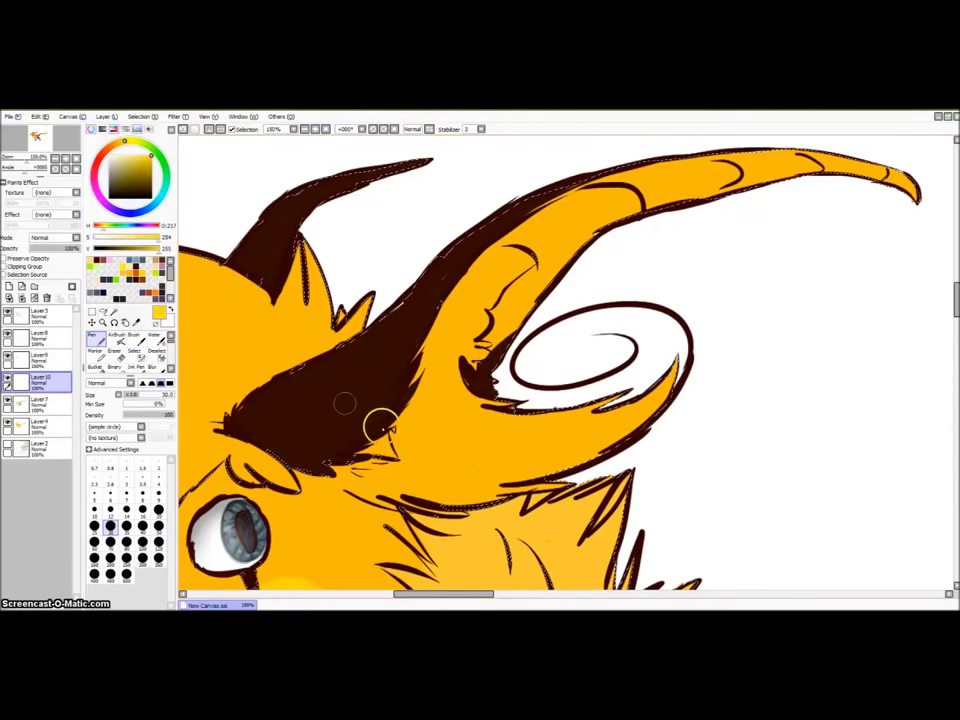
pyautogui.moveTo(346, 488)
pyautogui.mouseDown()
pyautogui.moveTo(505, 378)
pyautogui.moveTo(390, 471)
pyautogui.moveTo(444, 422)
pyautogui.moveTo(480, 330)
pyautogui.mouseUp()
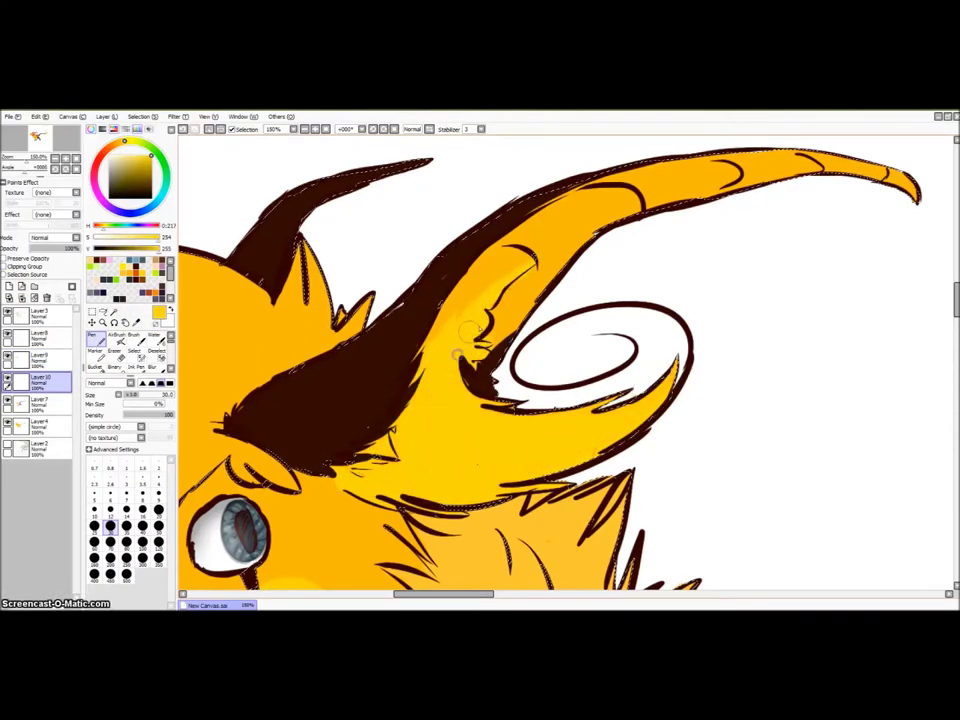
# Colour the banded near horn light orange on a new layer and merge the horn and ear colours down.
pyautogui.click(8, 286)
pyautogui.click(21, 298)
pyautogui.click(21, 298)
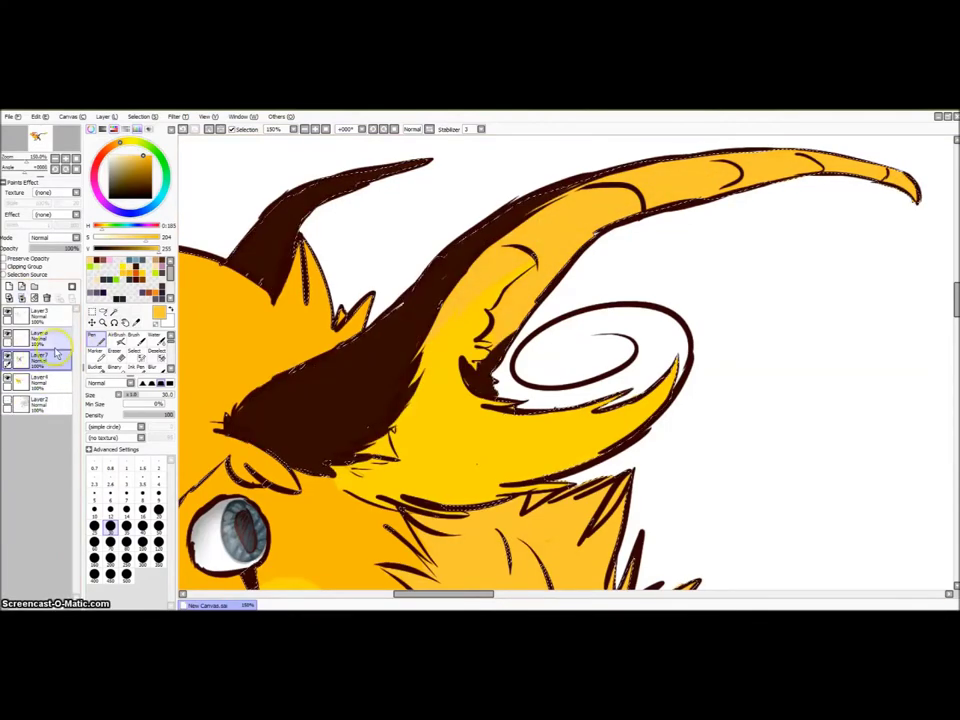
# Paint the hair and mane light orange on a new layer with a size 500 pen, refining the forehead edge at size 35.
pyautogui.hotkey('ctrl', '-')
pyautogui.press(']')
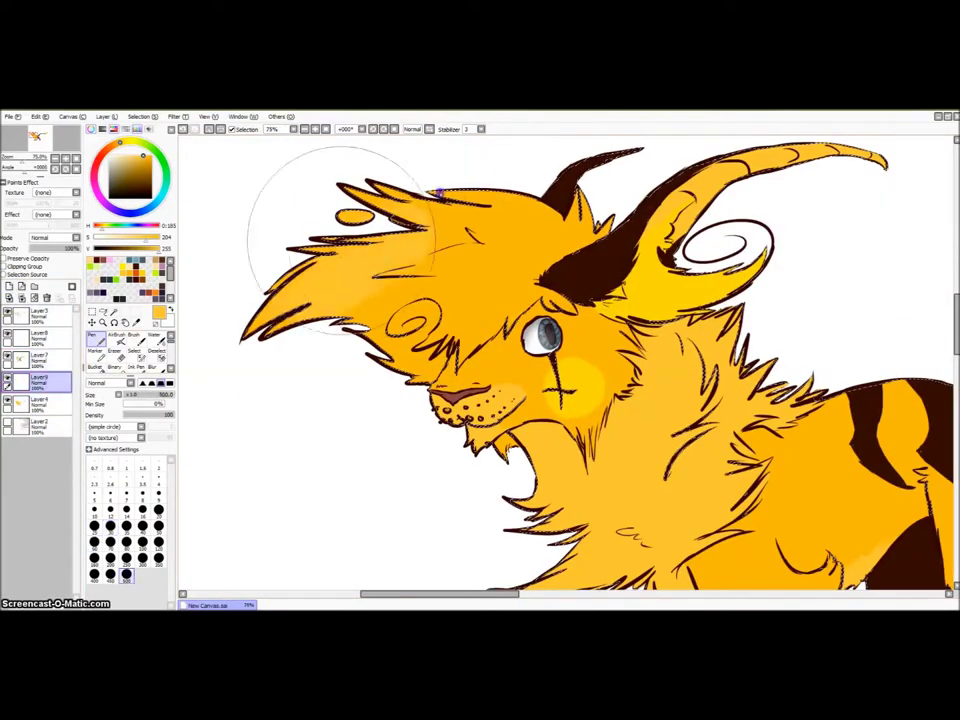
pyautogui.hotkey('ctrl', '+')
pyautogui.hotkey('ctrl', '+')
pyautogui.press('[')
pyautogui.press('[')
pyautogui.press('[')
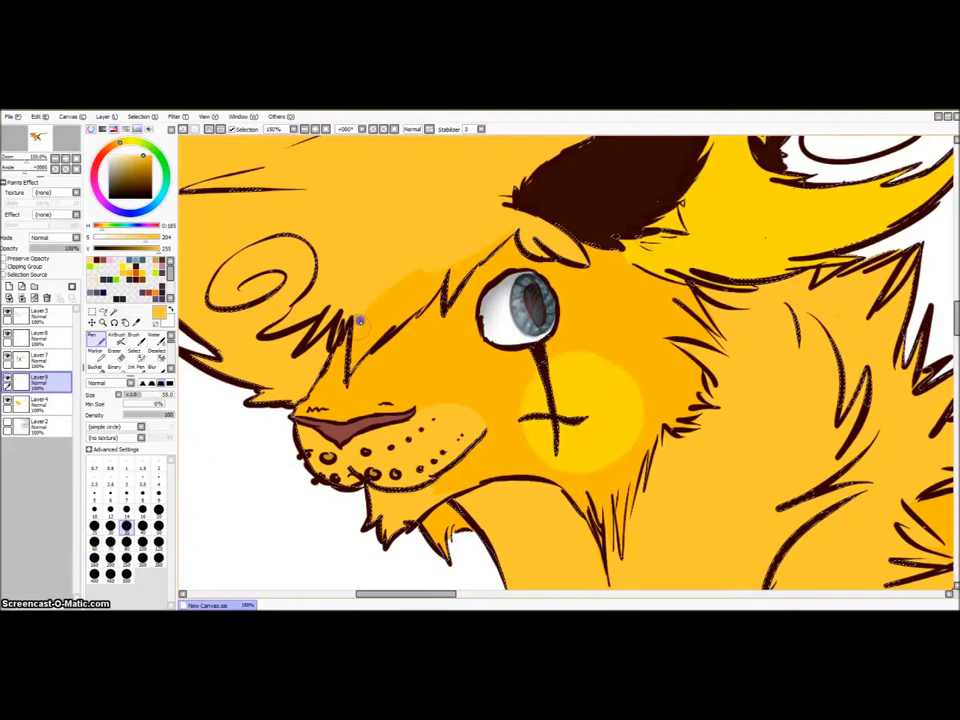
# Paint faint white streaks on the yellow tail tuft on a new low-opacity layer, blur them and merge the layer down.
pyautogui.scroll(-3, 453, 263)
pyautogui.scroll(2, 347, 176)
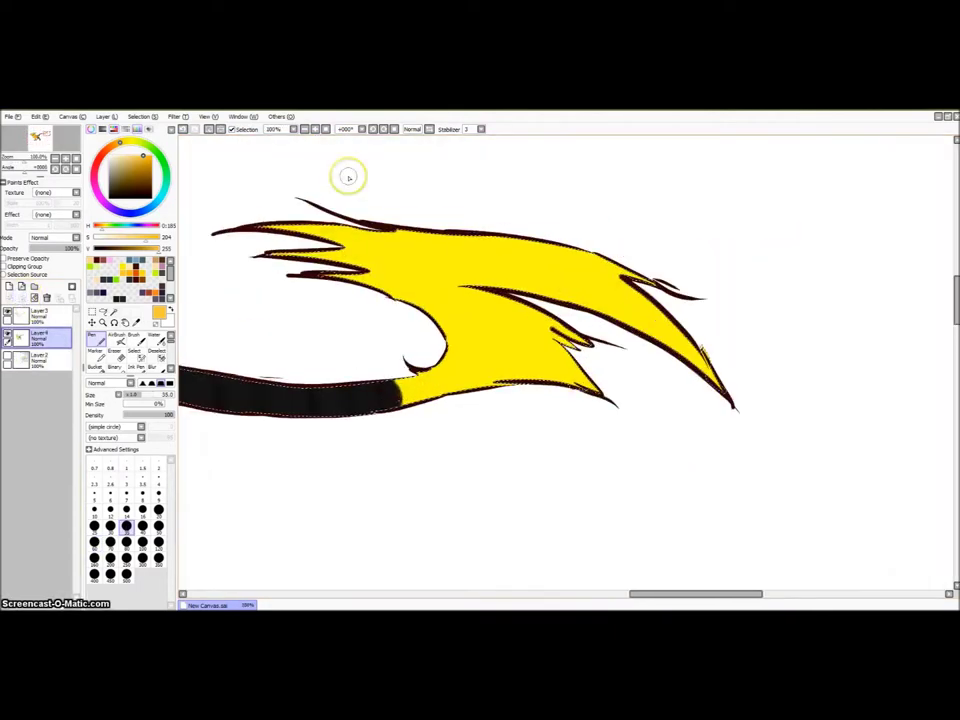
pyautogui.click(56, 246)
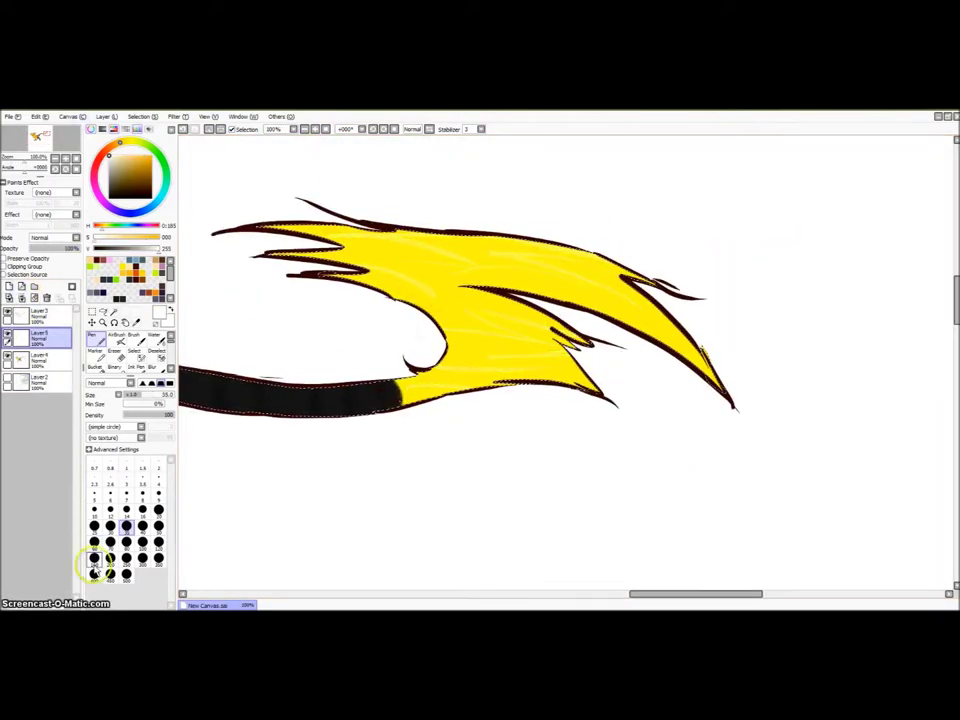
pyautogui.click(122, 358)
pyautogui.click(28, 287)
pyautogui.scroll(-3, 455, 370)
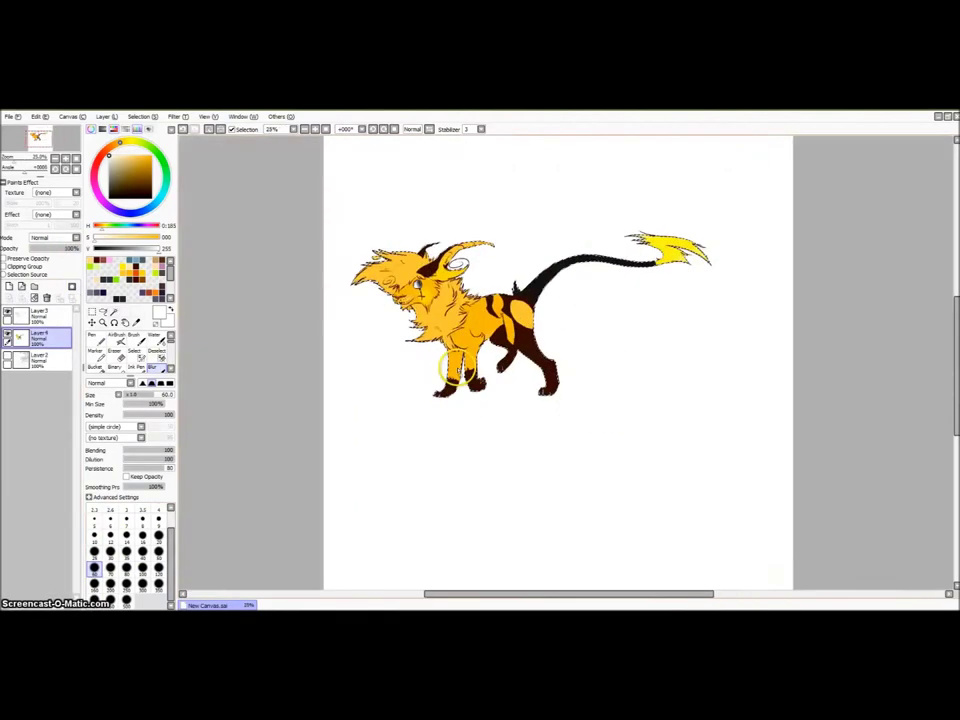
# Paint black and white strand streaks through the hair on separate new layers at reduced opacity.
pyautogui.scroll(3, 455, 372)
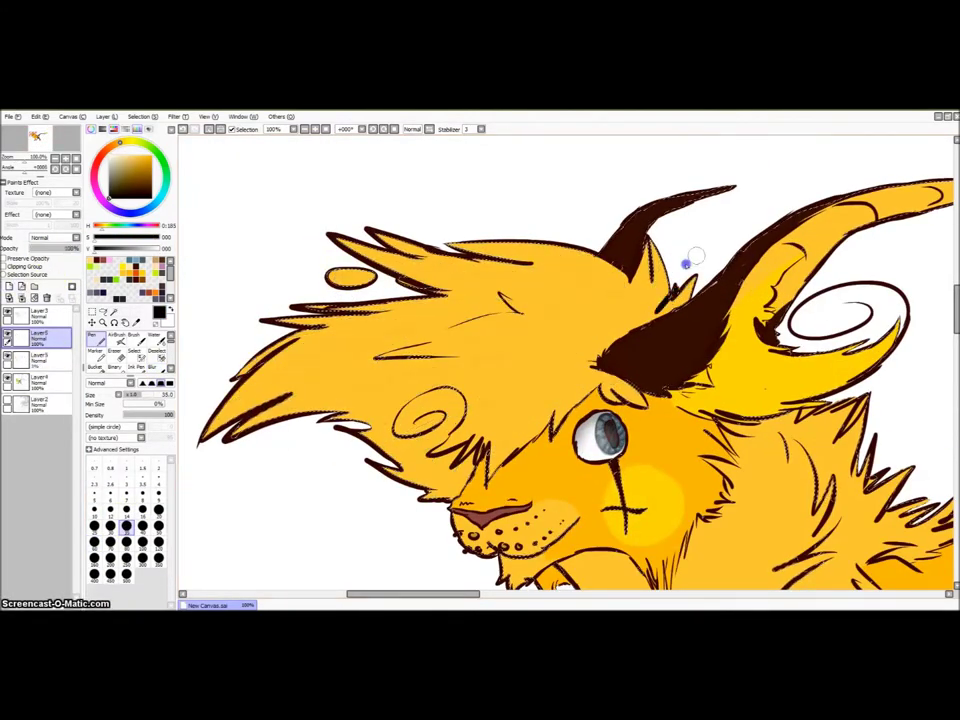
pyautogui.moveTo(33, 247); pyautogui.dragTo(661, 305)
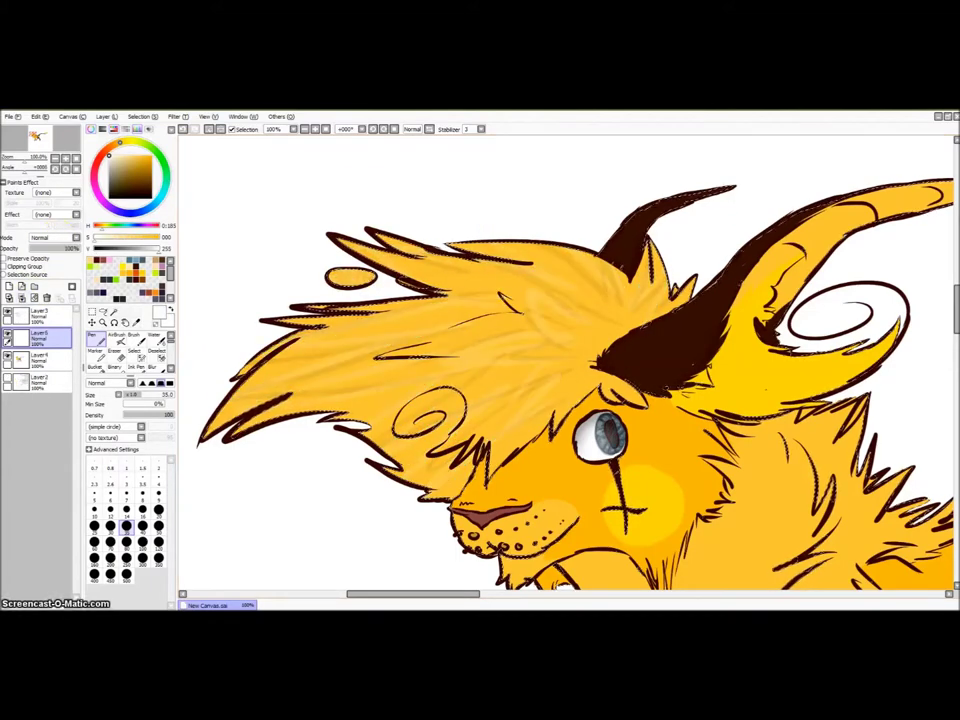
pyautogui.click(136, 334)
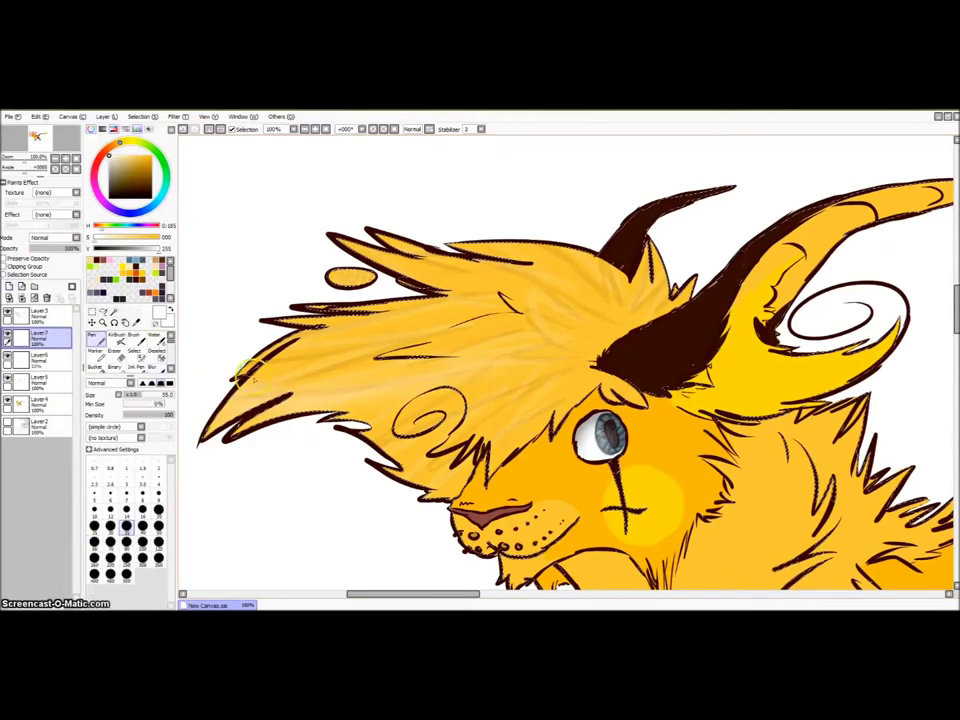
pyautogui.click(61, 298)
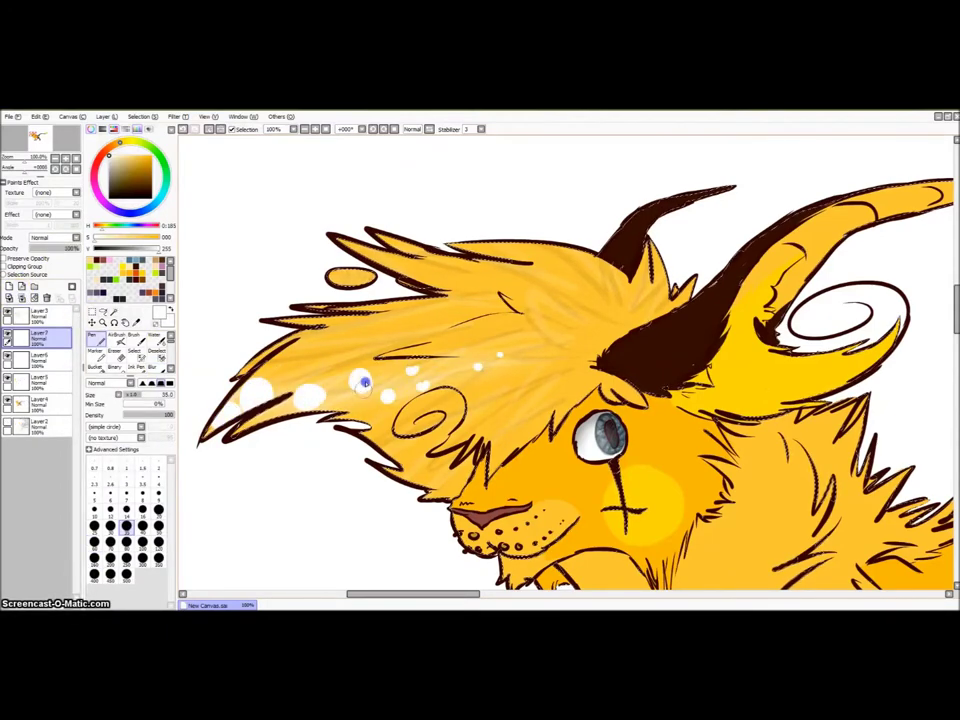
pyautogui.scroll(-3, 407, 193)
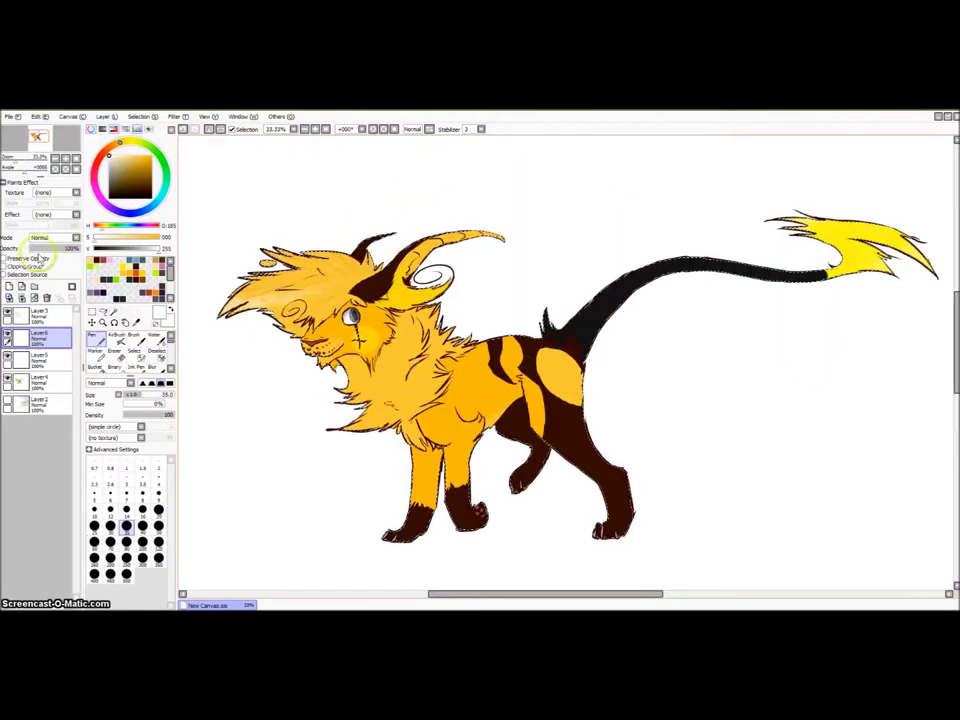
pyautogui.click(46, 298)
pyautogui.click(46, 298)
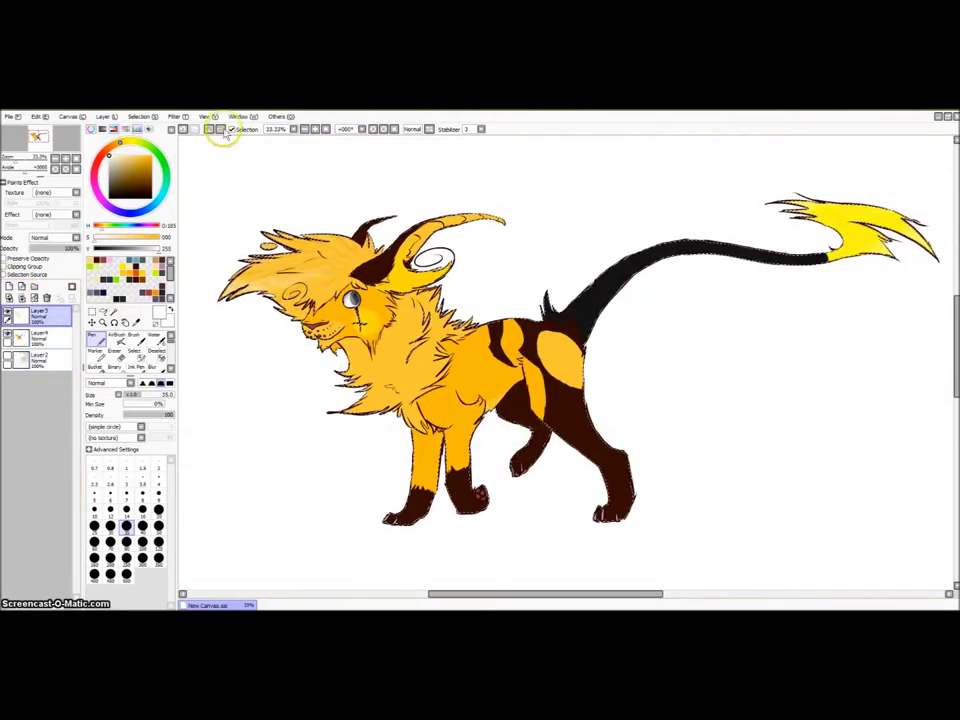
# Merge the line art into the colour layer and add a new layer above it for shading.
pyautogui.scroll(-1, 216, 141)
pyautogui.moveTo(204, 206); pyautogui.dragTo(214, 200)
pyautogui.hotkey('ctrl', 't')
pyautogui.press('Return')
pyautogui.scroll(3, 390, 270)
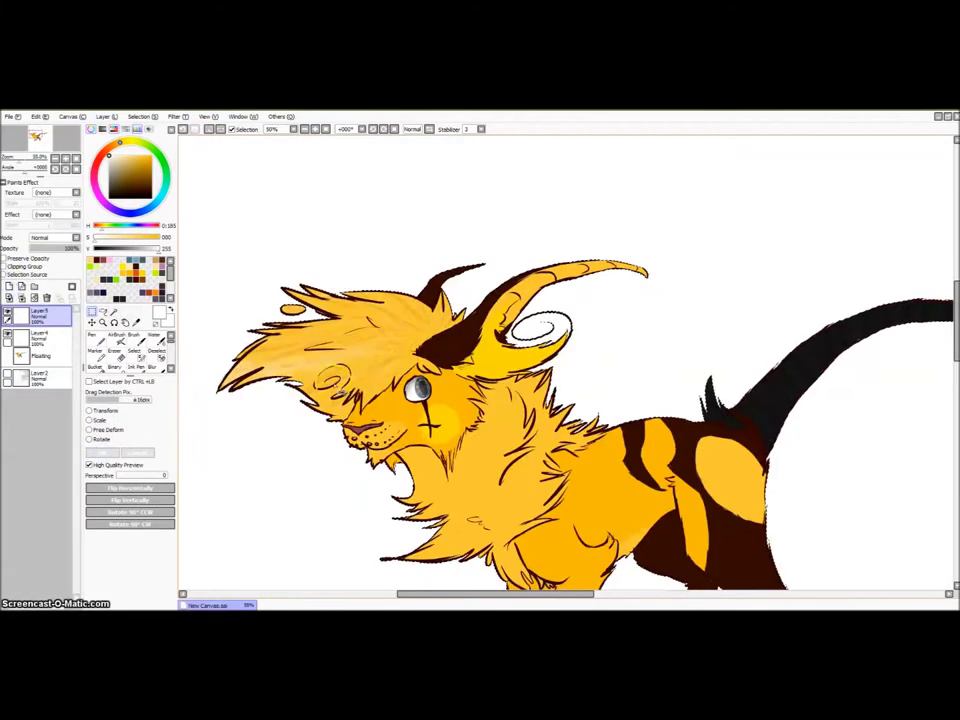
# Paint black shadows on the hair around the horns, the near horn's bands and the curled ear with a size 35 pen.
pyautogui.moveTo(343, 245); pyautogui.dragTo(383, 258)
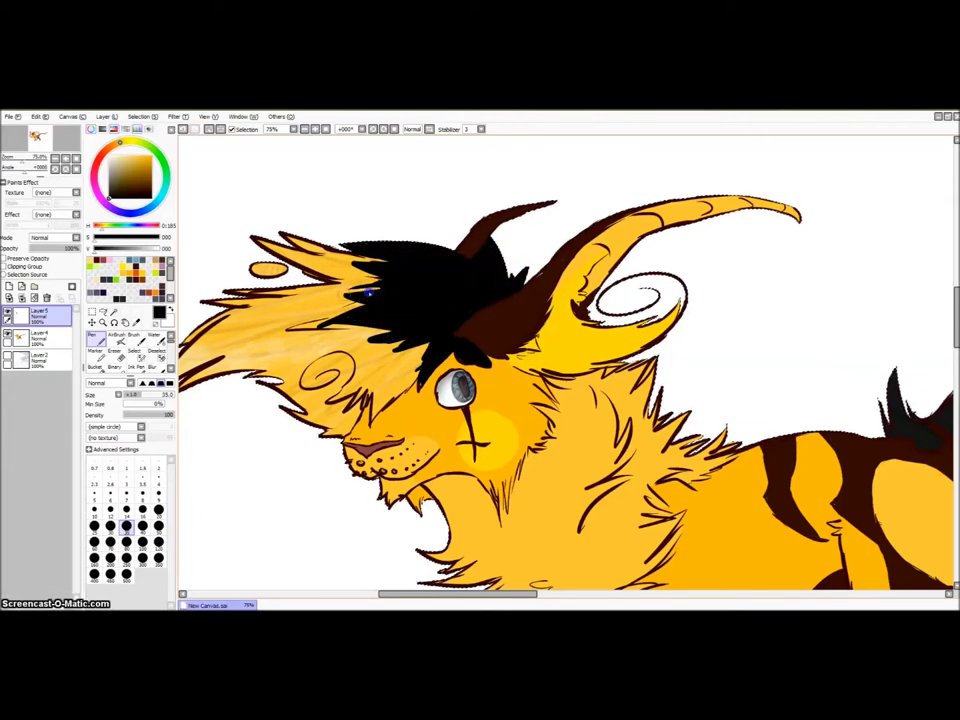
pyautogui.moveTo(403, 294); pyautogui.dragTo(281, 329)
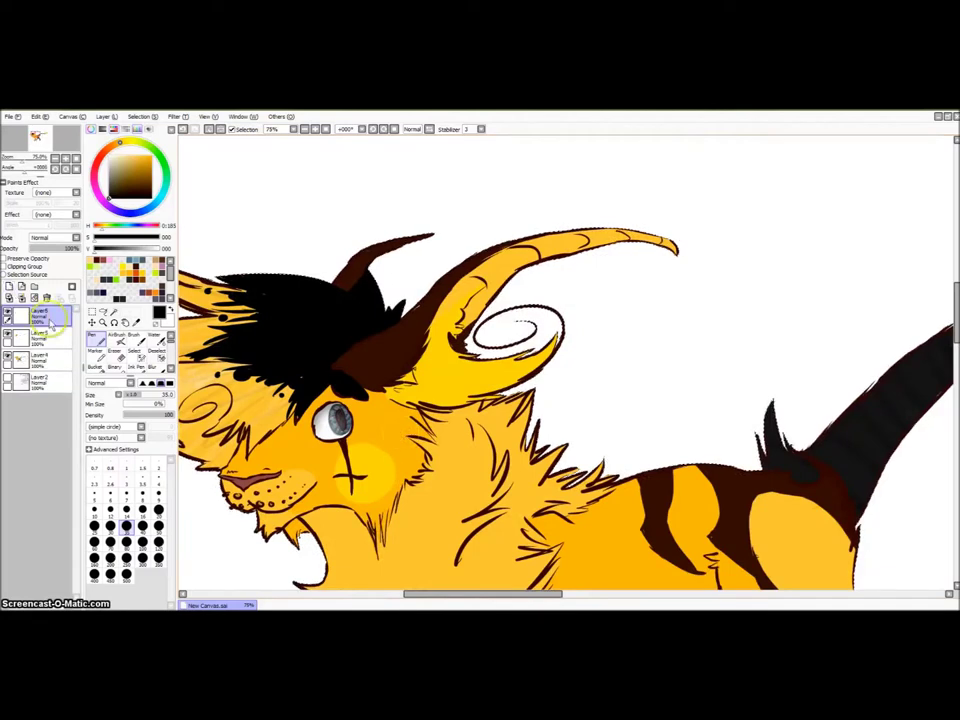
pyautogui.click(21, 298)
pyautogui.moveTo(353, 383)
pyautogui.mouseDown()
pyautogui.moveTo(330, 330)
pyautogui.moveTo(470, 270)
pyautogui.moveTo(537, 263)
pyautogui.moveTo(559, 221)
pyautogui.moveTo(611, 231)
pyautogui.mouseUp()
pyautogui.moveTo(420, 362)
pyautogui.mouseDown()
pyautogui.moveTo(443, 407)
pyautogui.moveTo(505, 397)
pyautogui.moveTo(493, 363)
pyautogui.moveTo(525, 360)
pyautogui.mouseUp()
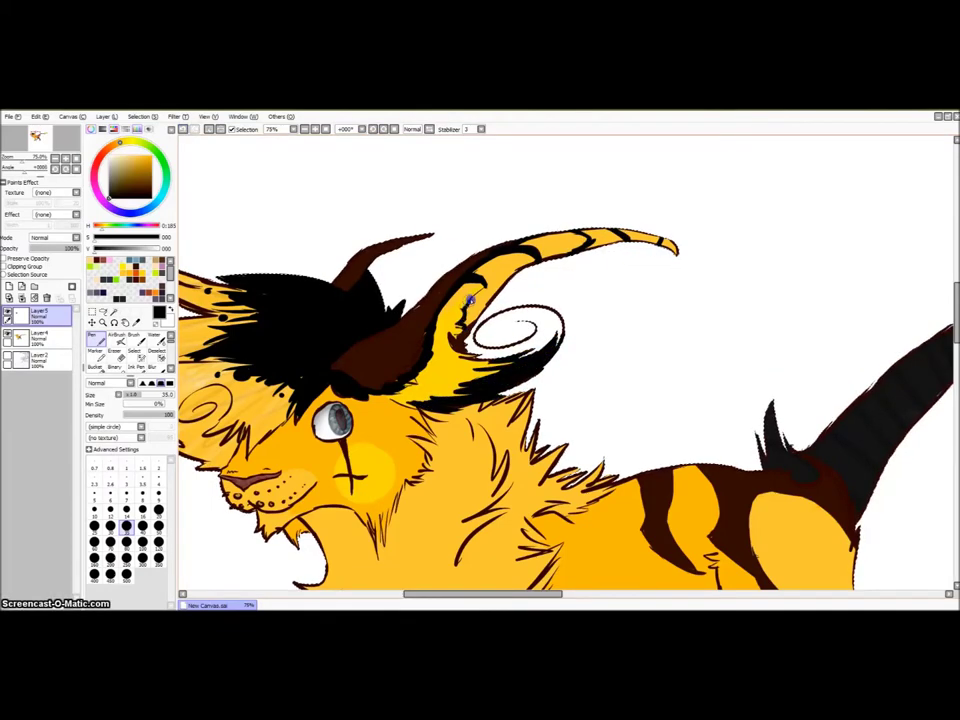
pyautogui.scroll(-3, 467, 313)
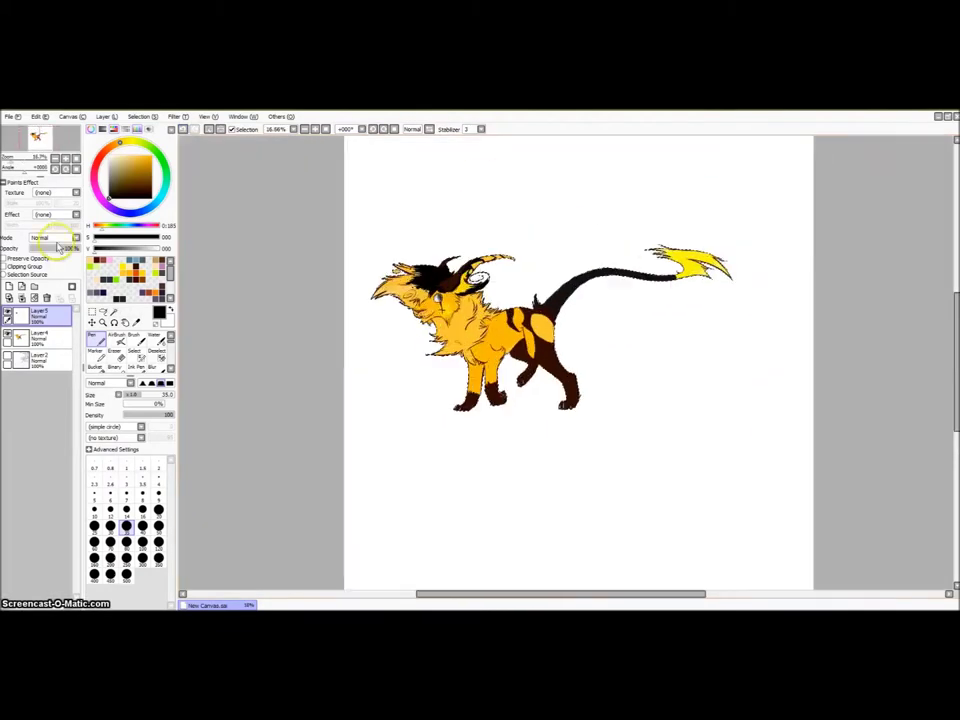
# Paint black shadows on the muzzle, jaw, brow and outer cheek, adding small black spots around the cheek.
pyautogui.scroll(5, 413, 342)
pyautogui.moveTo(330, 348)
pyautogui.mouseDown()
pyautogui.moveTo(322, 388)
pyautogui.moveTo(369, 407)
pyautogui.moveTo(465, 380)
pyautogui.moveTo(403, 315)
pyautogui.moveTo(336, 386)
pyautogui.moveTo(343, 328)
pyautogui.mouseUp()
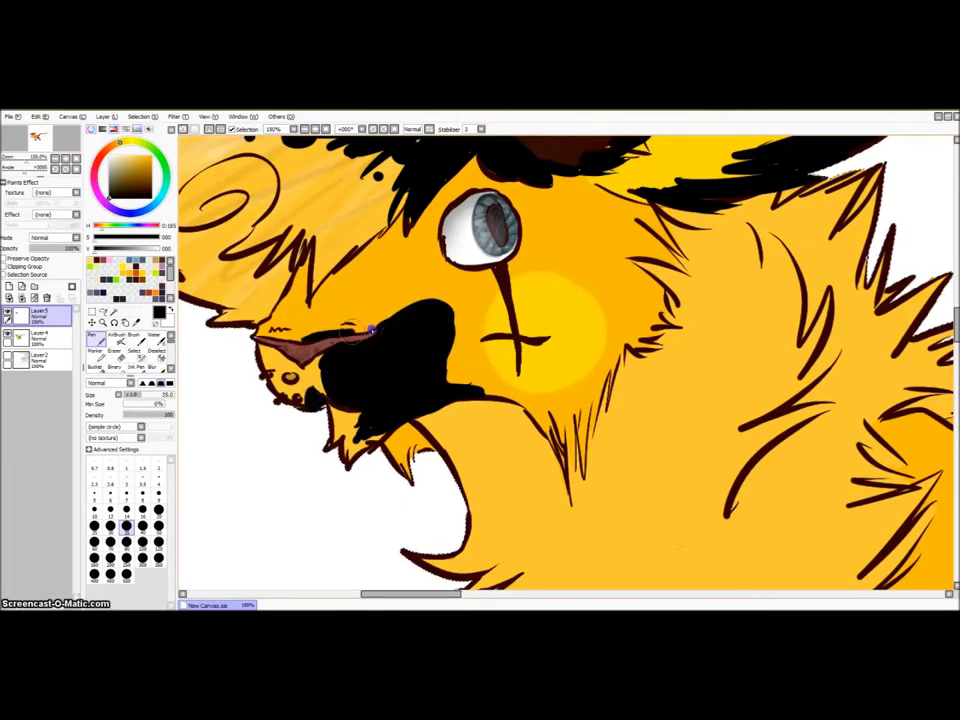
pyautogui.moveTo(300, 220); pyautogui.dragTo(245, 185)
pyautogui.moveTo(330, 195); pyautogui.dragTo(355, 140)
pyautogui.moveTo(510, 256)
pyautogui.mouseDown()
pyautogui.moveTo(378, 256)
pyautogui.moveTo(378, 336)
pyautogui.moveTo(360, 255)
pyautogui.moveTo(525, 285)
pyautogui.moveTo(489, 225)
pyautogui.moveTo(482, 335)
pyautogui.mouseUp()
pyautogui.click(414, 345)
pyautogui.click(574, 300)
pyautogui.click(531, 354)
pyautogui.scroll(-5, 530, 342)
pyautogui.scroll(3, 530, 342)
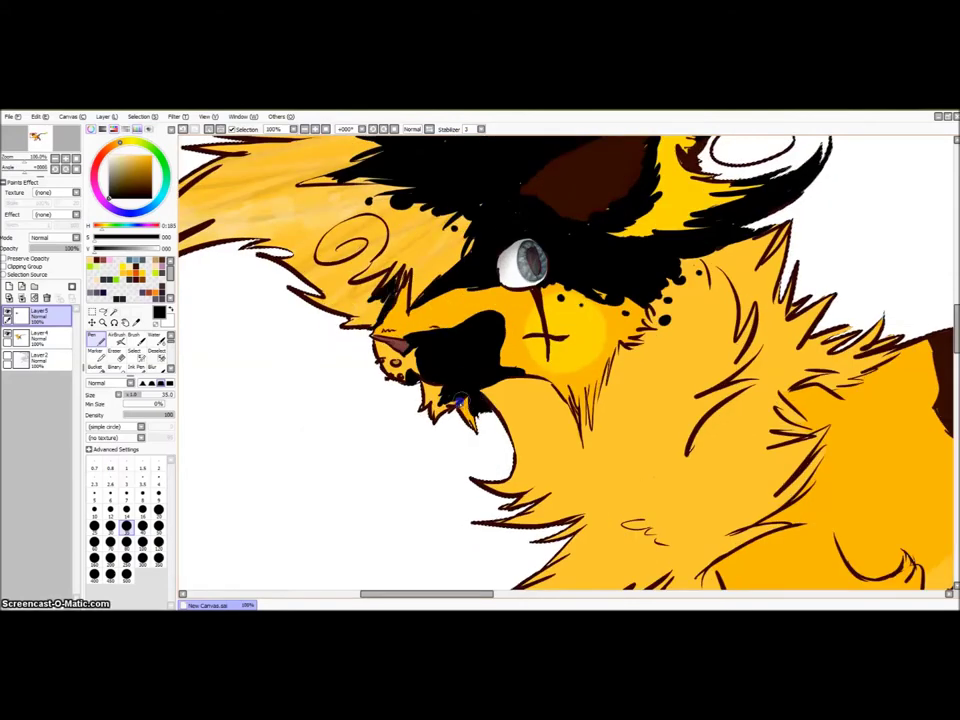
pyautogui.moveTo(530, 342); pyautogui.dragTo(326, 354)
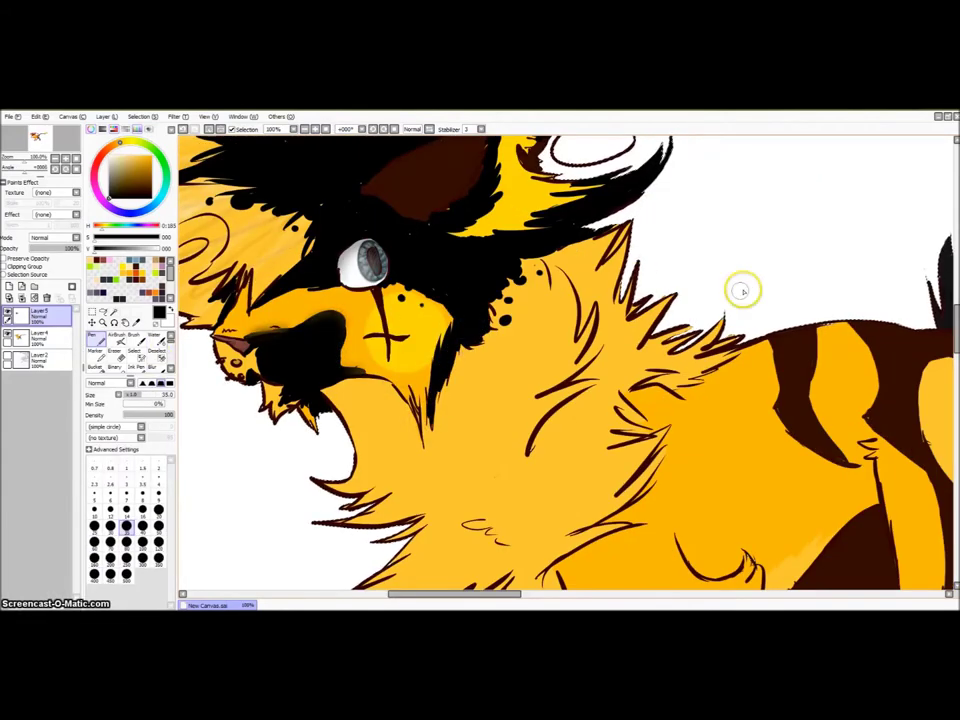
# Outline and fill a jagged black shadow over the neck and chest mane, with black spots along its front edge.
pyautogui.scroll(5, 681, 293)
pyautogui.scroll(-3, 542, 540)
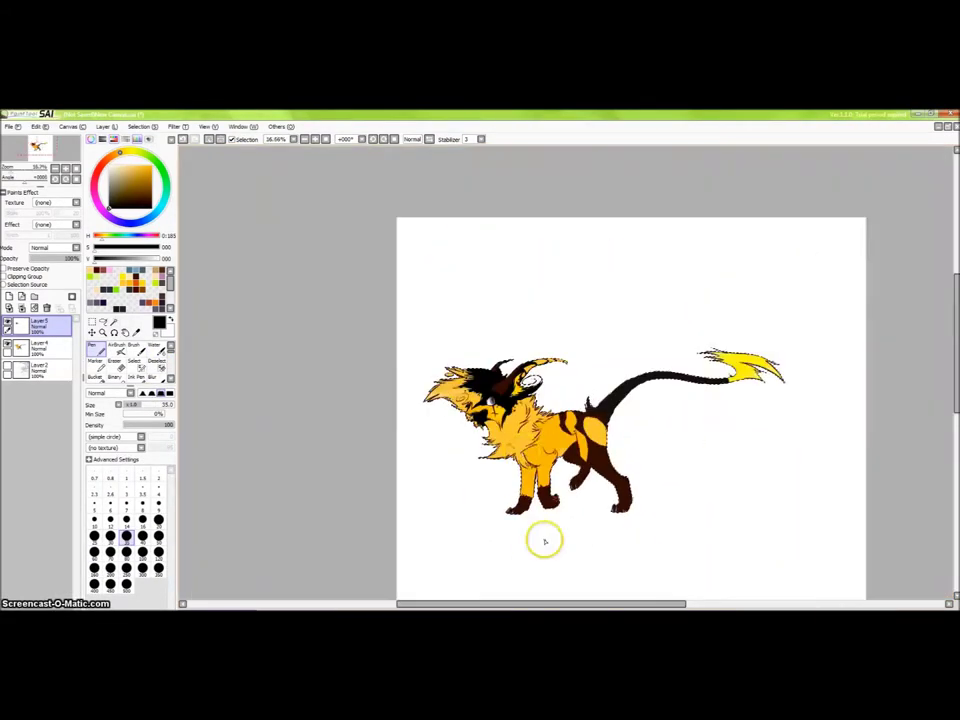
pyautogui.scroll(2, 542, 500)
pyautogui.moveTo(560, 350)
pyautogui.mouseDown()
pyautogui.moveTo(558, 385)
pyautogui.moveTo(600, 364)
pyautogui.mouseUp()
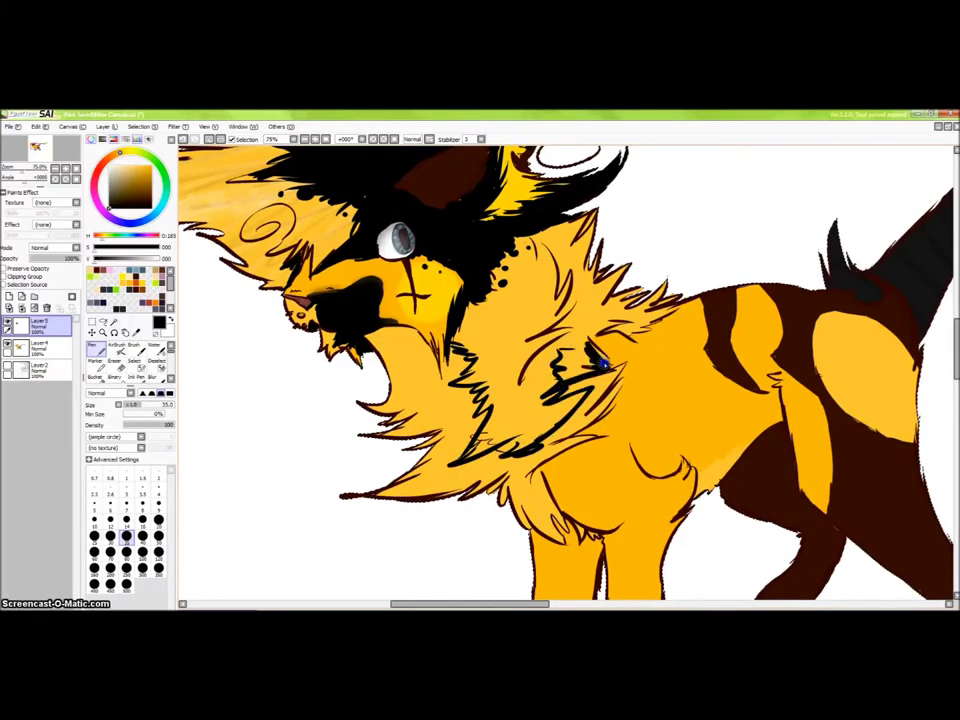
pyautogui.moveTo(530, 420)
pyautogui.mouseDown()
pyautogui.moveTo(490, 450)
pyautogui.moveTo(450, 462)
pyautogui.mouseUp()
pyautogui.moveTo(487, 385)
pyautogui.mouseDown()
pyautogui.moveTo(508, 410)
pyautogui.moveTo(529, 321)
pyautogui.moveTo(546, 390)
pyautogui.moveTo(440, 387)
pyautogui.moveTo(425, 406)
pyautogui.moveTo(481, 407)
pyautogui.moveTo(493, 461)
pyautogui.mouseUp()
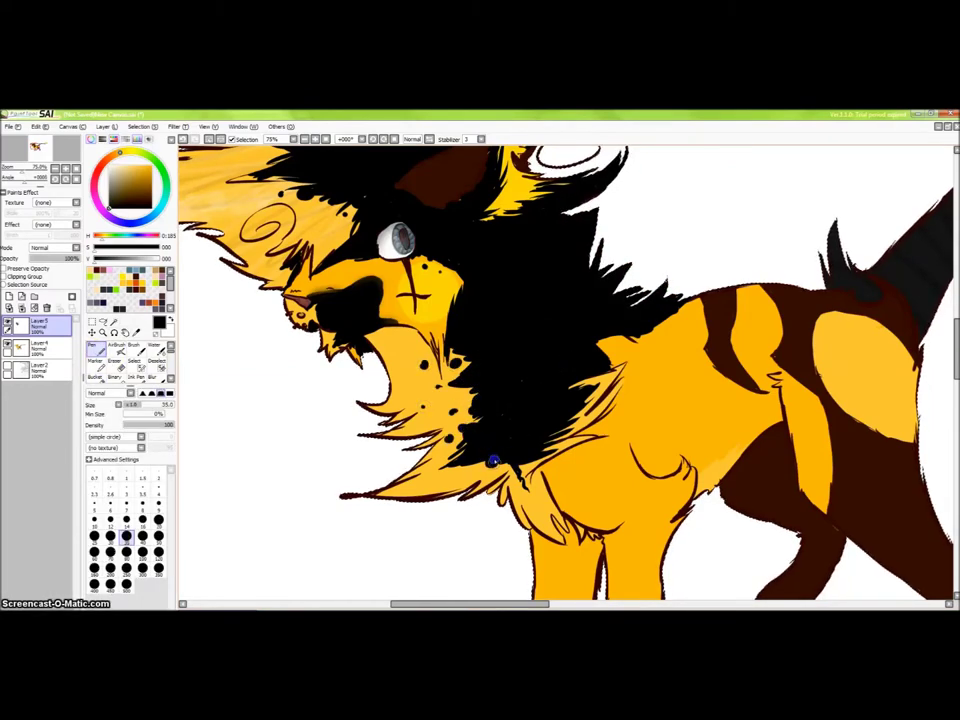
# Paint a black shadow down the back of the near front leg and outline the shoulder in black.
pyautogui.scroll(-10, 429, 450)
pyautogui.scroll(2, 429, 450)
pyautogui.moveTo(462, 240)
pyautogui.mouseDown()
pyautogui.moveTo(433, 483)
pyautogui.moveTo(446, 443)
pyautogui.moveTo(343, 510)
pyautogui.mouseUp()
pyautogui.scroll(-2, 375, 476)
pyautogui.scroll(1, 318, 302)
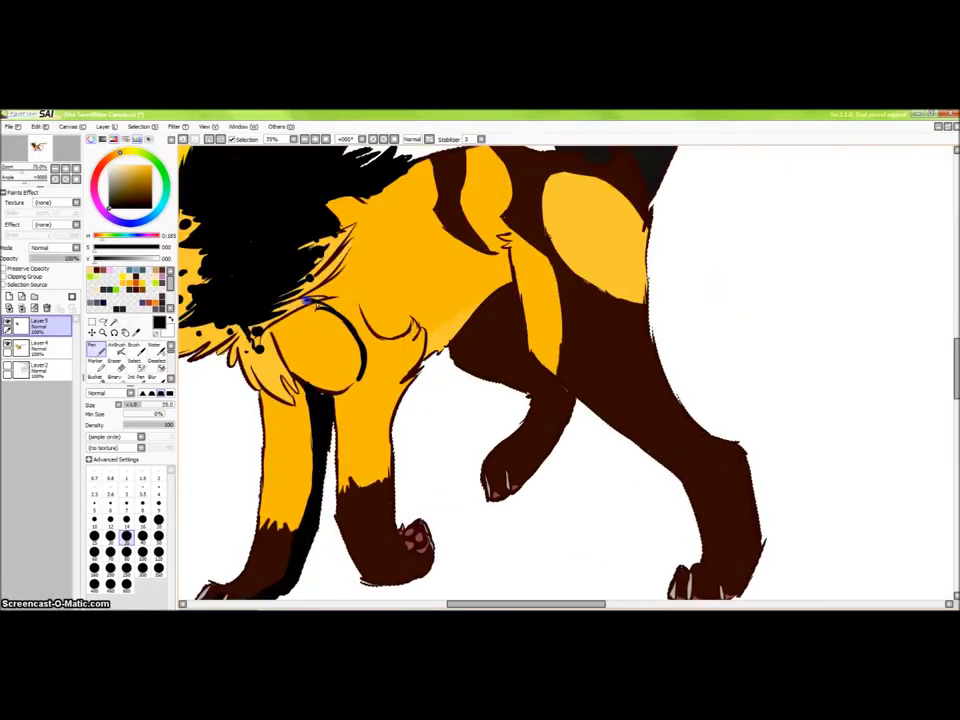
# Outline the torso shadow from the shoulder to the haunch and fill the back and belly black.
pyautogui.scroll(2, 381, 279)
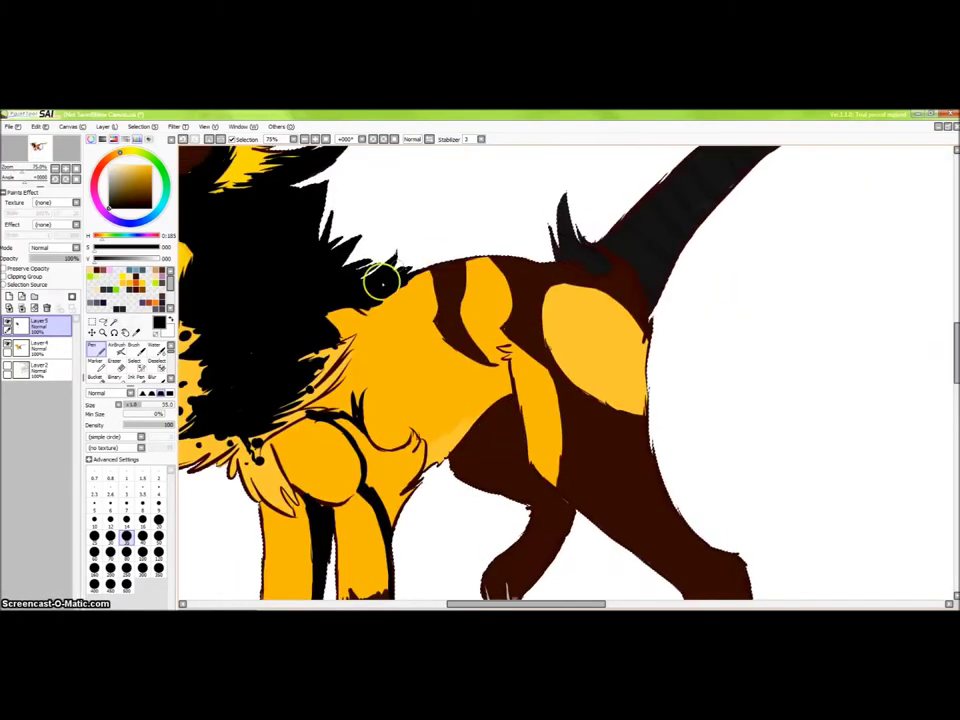
pyautogui.moveTo(553, 262); pyautogui.dragTo(500, 356)
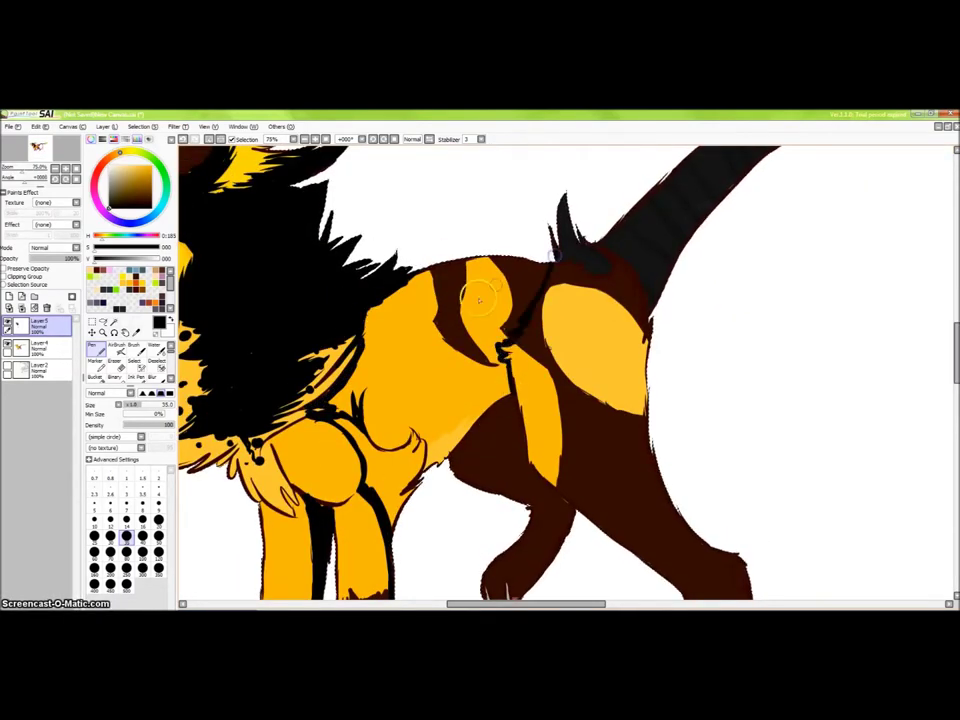
pyautogui.moveTo(476, 414); pyautogui.dragTo(440, 452)
pyautogui.click(94, 370)
pyautogui.click(420, 320)
pyautogui.click(94, 346)
# Paint black shadows on the haunch, tail base, backs of the hind legs and the tips of the tail tuft.
pyautogui.moveTo(540, 315); pyautogui.dragTo(630, 415)
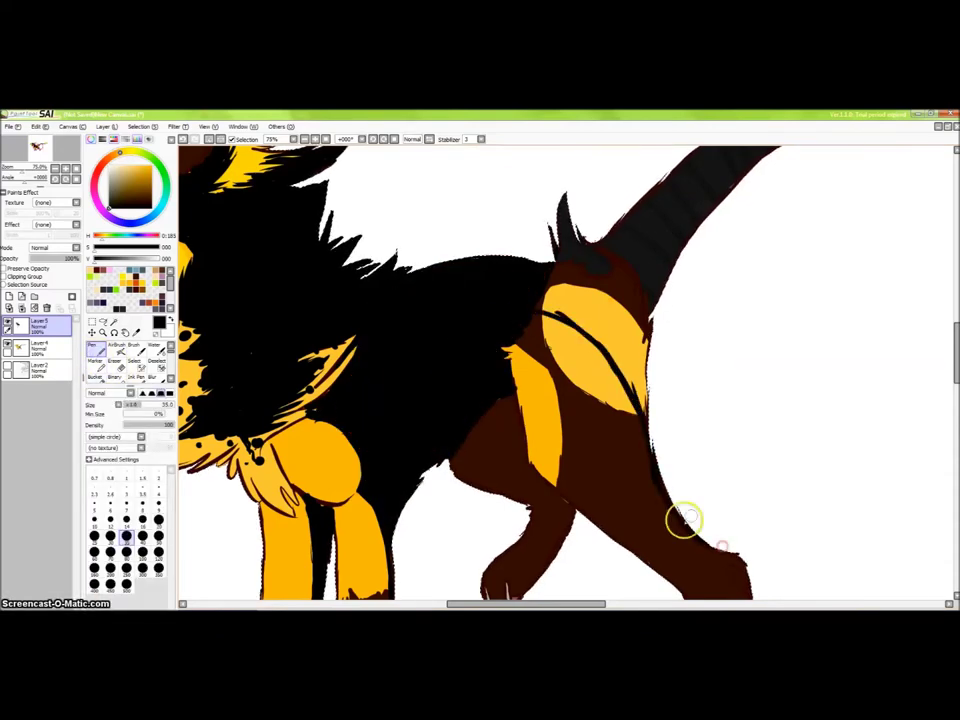
pyautogui.moveTo(452, 200)
pyautogui.mouseDown()
pyautogui.moveTo(485, 262)
pyautogui.moveTo(476, 276)
pyautogui.mouseUp()
pyautogui.scroll(2, 606, 360)
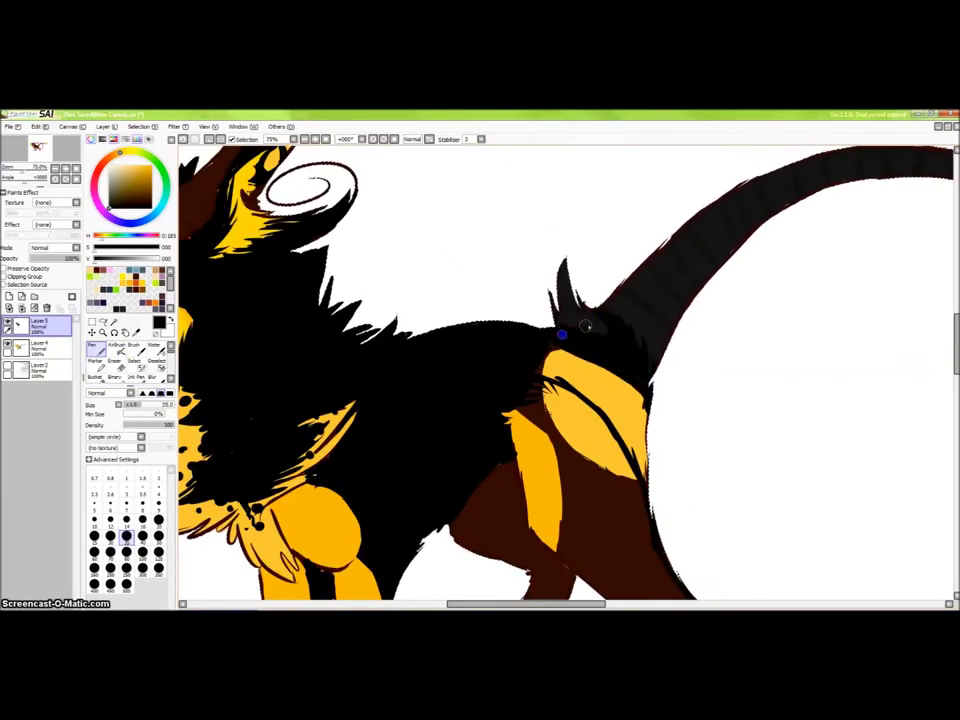
pyautogui.scroll(-3, 468, 288)
pyautogui.moveTo(536, 343)
pyautogui.mouseDown()
pyautogui.moveTo(596, 391)
pyautogui.moveTo(549, 465)
pyautogui.moveTo(583, 451)
pyautogui.moveTo(599, 395)
pyautogui.moveTo(564, 352)
pyautogui.moveTo(559, 305)
pyautogui.moveTo(535, 330)
pyautogui.mouseUp()
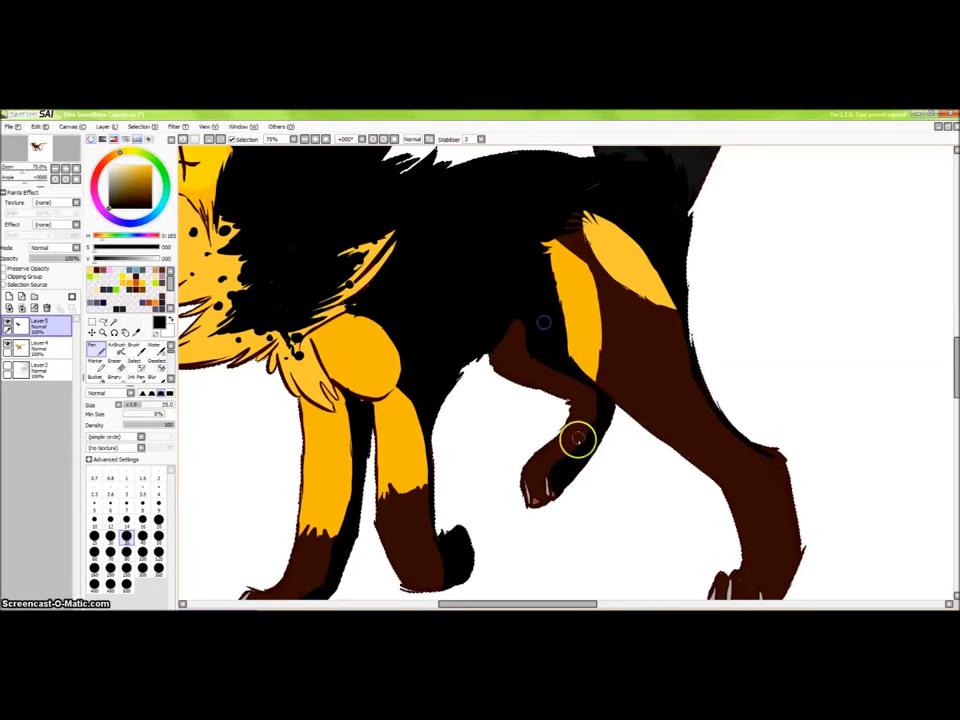
pyautogui.scroll(1, 608, 334)
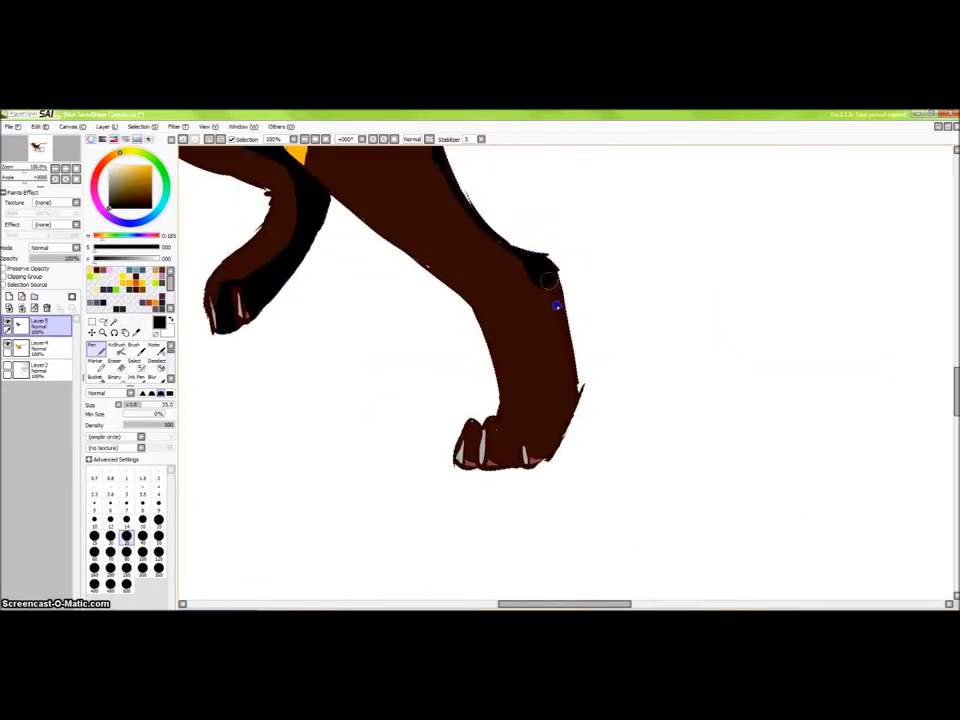
pyautogui.scroll(-2, 514, 380)
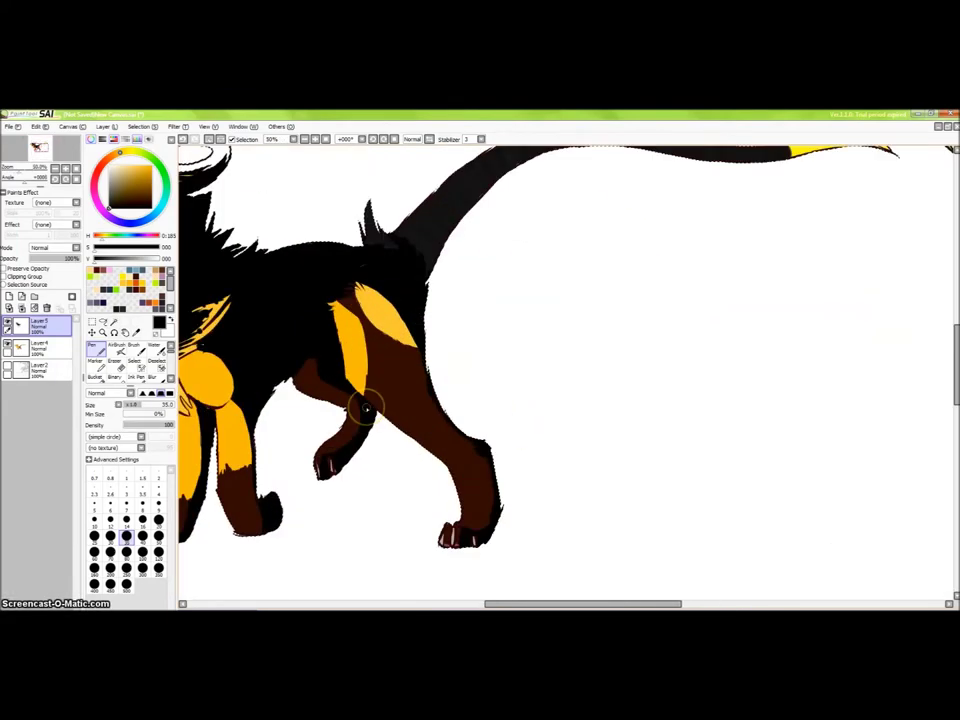
pyautogui.moveTo(354, 277); pyautogui.dragTo(246, 396)
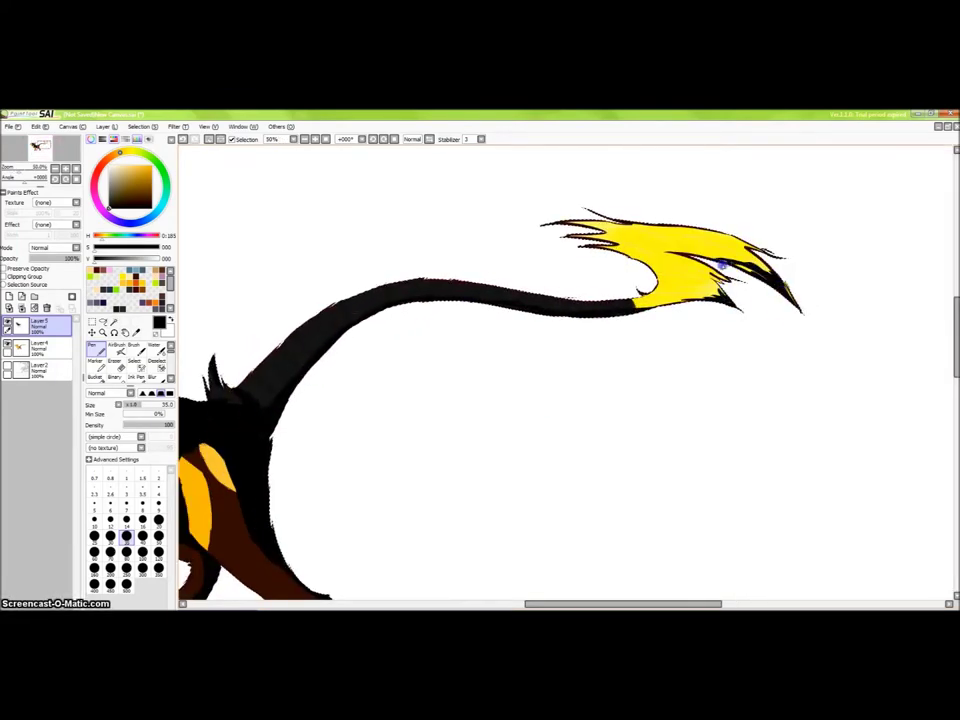
# Paint white highlights over the creature on a new layer, blur them at size 200 and lower the layer's opacity.
pyautogui.scroll(-1, 692, 236)
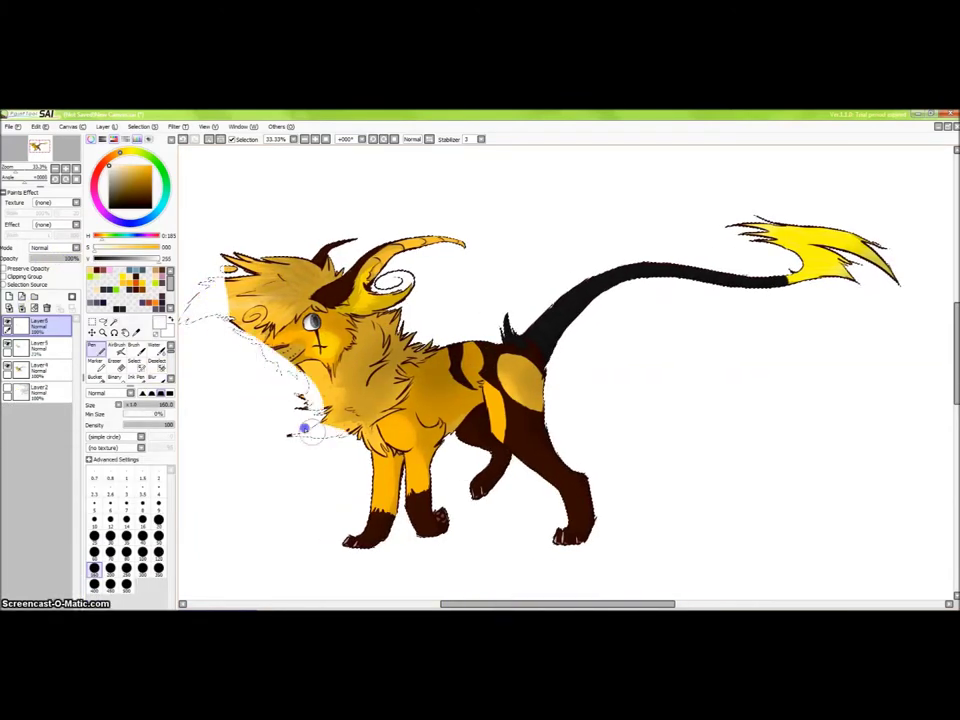
pyautogui.moveTo(405, 480)
pyautogui.mouseDown()
pyautogui.moveTo(430, 500)
pyautogui.moveTo(561, 446)
pyautogui.moveTo(407, 236)
pyautogui.moveTo(200, 260)
pyautogui.moveTo(420, 380)
pyautogui.moveTo(470, 220)
pyautogui.mouseUp()
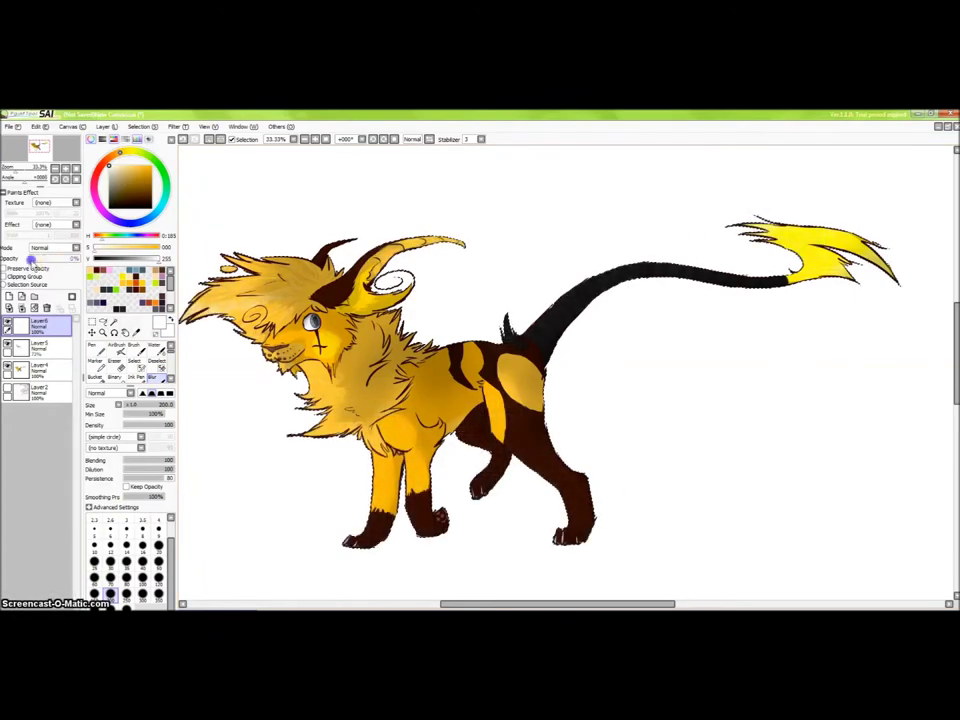
pyautogui.click(24, 327)
pyautogui.moveTo(230, 280)
pyautogui.mouseDown()
pyautogui.moveTo(330, 330)
pyautogui.moveTo(400, 230)
pyautogui.mouseUp()
pyautogui.scroll(-1, 561, 422)
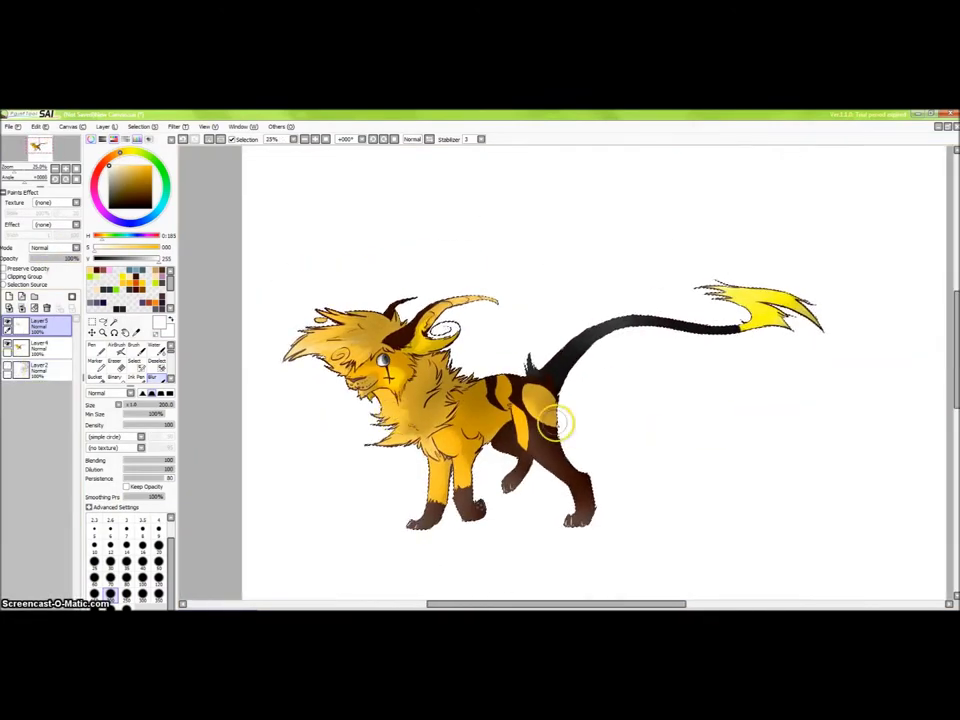
# Paint a dark green grassy hill with the Brush on a new layer beneath the creature, with the background sketch faintly visible.
pyautogui.scroll(-1, 560, 380)
pyautogui.scroll(1, 560, 380)
pyautogui.click(70, 364)
pyautogui.click(127, 236)
pyautogui.moveTo(205, 485)
pyautogui.mouseDown()
pyautogui.moveTo(900, 440)
pyautogui.moveTo(203, 590)
pyautogui.moveTo(876, 523)
pyautogui.mouseUp()
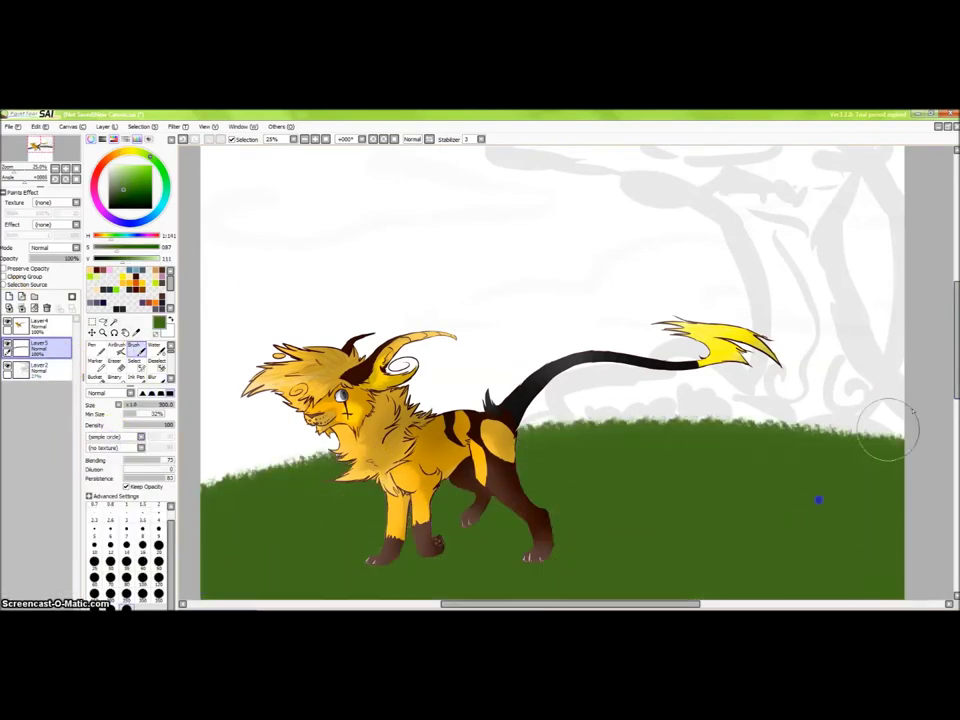
# Paint a large dark green bush in the foreground and a smaller one behind the creature's tail, each on its own new layer.
pyautogui.scroll(-5, 876, 523)
pyautogui.moveTo(300, 500); pyautogui.dragTo(645, 338)
pyautogui.moveTo(952, 450); pyautogui.dragTo(952, 373)
pyautogui.moveTo(78, 258); pyautogui.dragTo(50, 258)
pyautogui.click(9, 297)
pyautogui.moveTo(896, 500)
pyautogui.mouseDown()
pyautogui.moveTo(782, 450)
pyautogui.moveTo(600, 560)
pyautogui.moveTo(880, 420)
pyautogui.mouseUp()
pyautogui.click(9, 297)
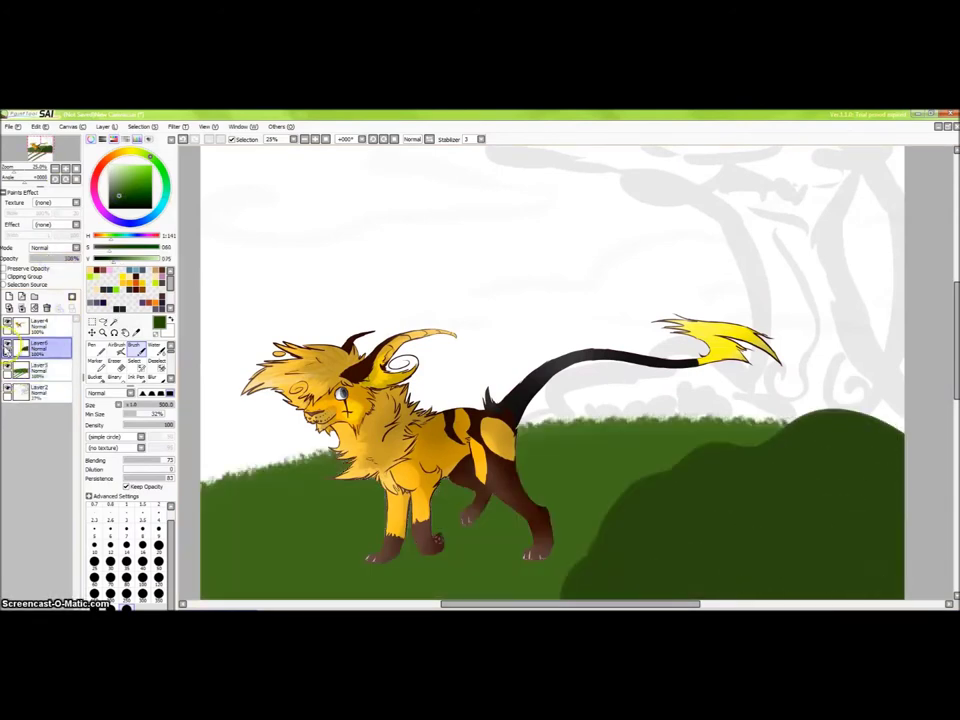
pyautogui.moveTo(785, 423)
pyautogui.mouseDown()
pyautogui.moveTo(551, 386)
pyautogui.moveTo(750, 418)
pyautogui.moveTo(553, 411)
pyautogui.moveTo(788, 408)
pyautogui.mouseUp()
# Paint a brown tree trunk and branches with the Brush at size 160 on a new layer behind the bushes, following the sketch.
pyautogui.click(9, 297)
pyautogui.click(151, 276)
pyautogui.moveTo(648, 176)
pyautogui.mouseDown()
pyautogui.moveTo(750, 283)
pyautogui.moveTo(762, 378)
pyautogui.mouseUp()
pyautogui.moveTo(812, 252); pyautogui.dragTo(884, 387)
pyautogui.moveTo(618, 170); pyautogui.dragTo(668, 152)
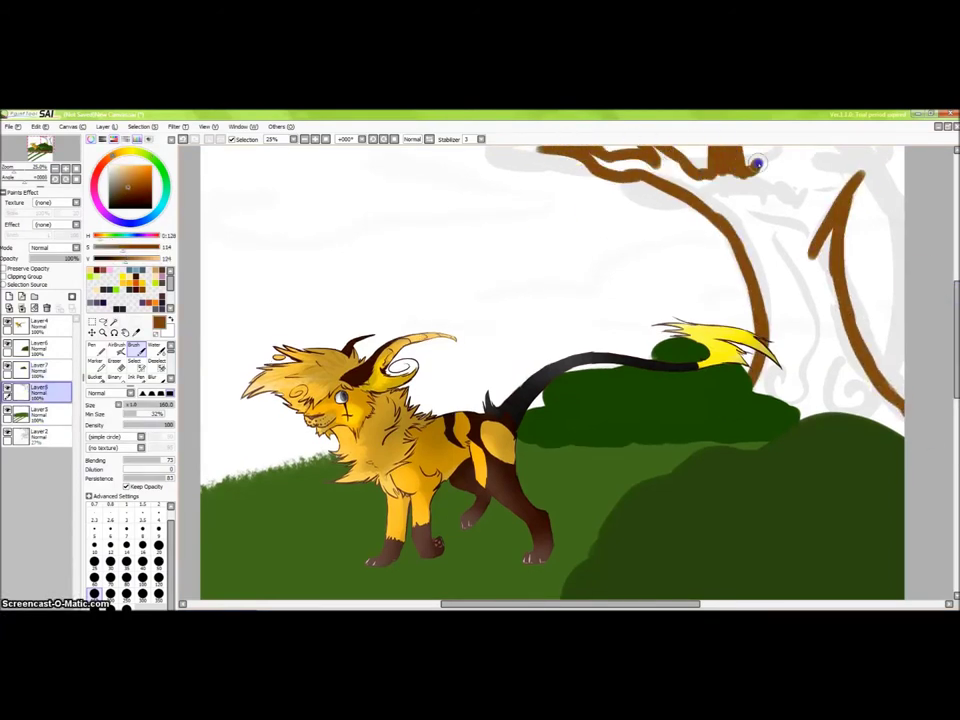
pyautogui.moveTo(853, 157)
pyautogui.mouseDown()
pyautogui.moveTo(697, 242)
pyautogui.moveTo(701, 257)
pyautogui.moveTo(740, 280)
pyautogui.moveTo(785, 237)
pyautogui.mouseUp()
# Paint green foliage along the tree branches with the Pen at size 200 on new layers in front of and behind the trunk.
pyautogui.click(9, 297)
pyautogui.click(97, 276)
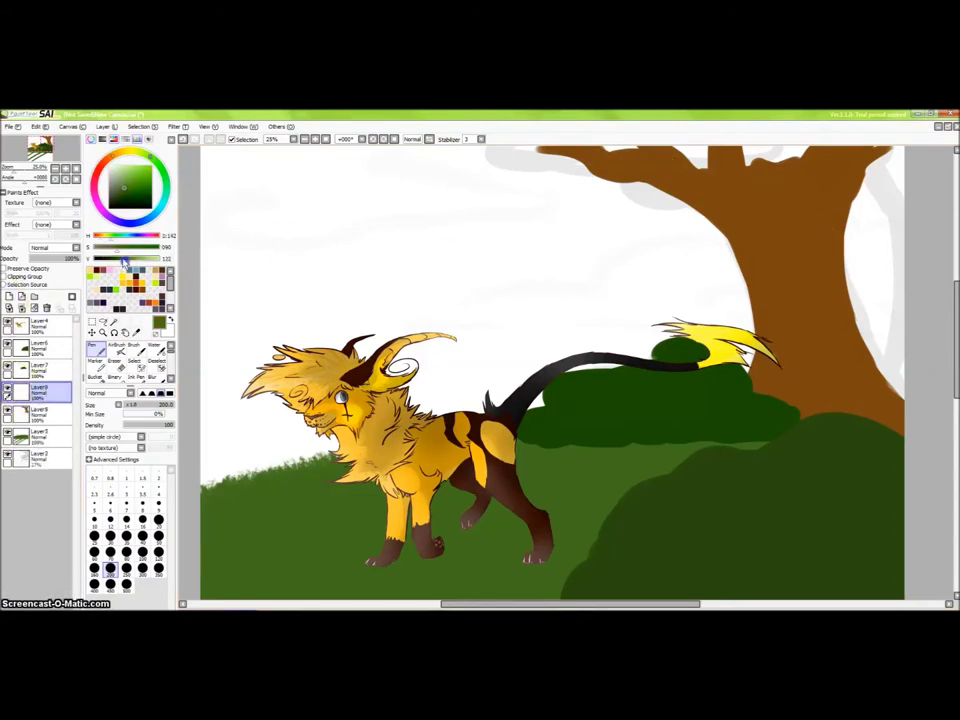
pyautogui.moveTo(700, 212)
pyautogui.mouseDown()
pyautogui.moveTo(540, 168)
pyautogui.moveTo(659, 148)
pyautogui.moveTo(879, 161)
pyautogui.mouseUp()
pyautogui.click(38, 391)
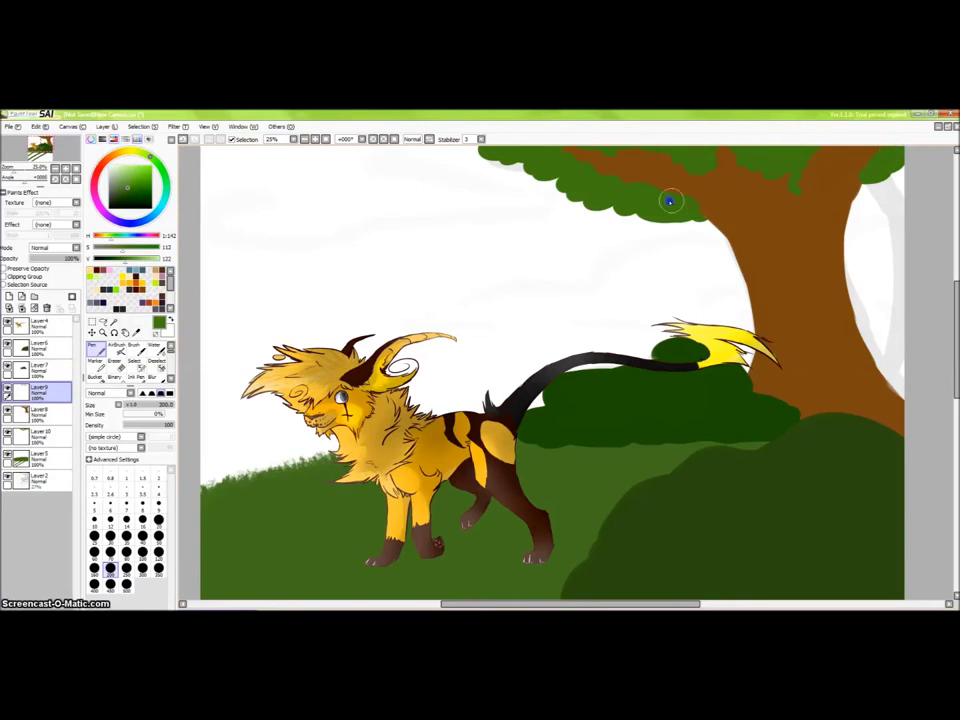
# Add black shadows and white highlights to the foliage with the Pen at size 100 on new layers, fading them into the leaves.
pyautogui.click(22, 300)
pyautogui.click(104, 289)
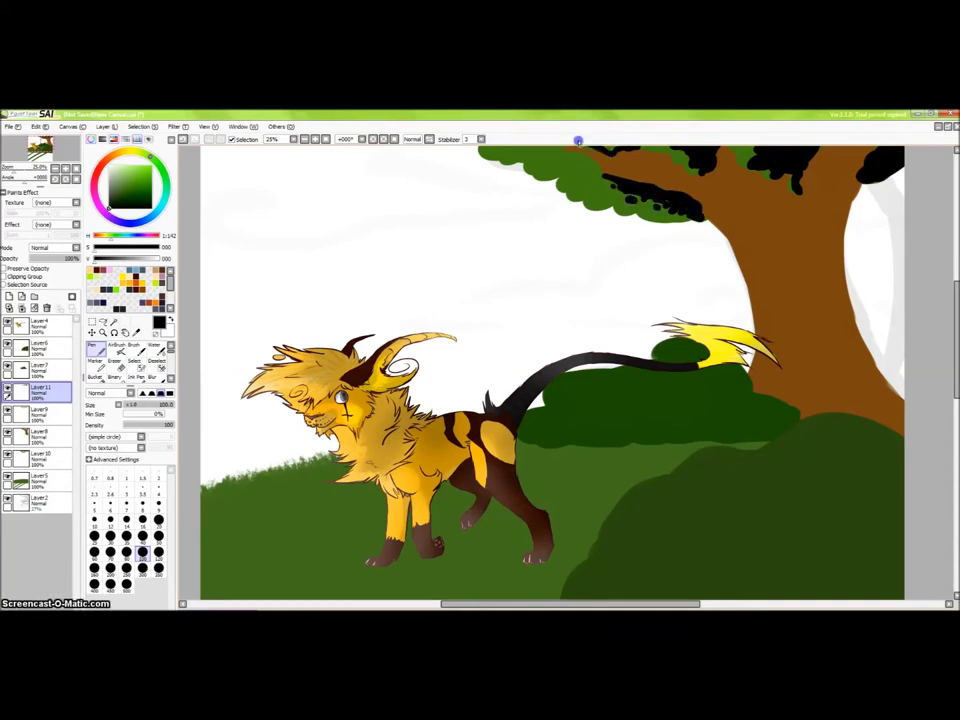
pyautogui.hotkey('ctrl', 'z')
pyautogui.click(22, 300)
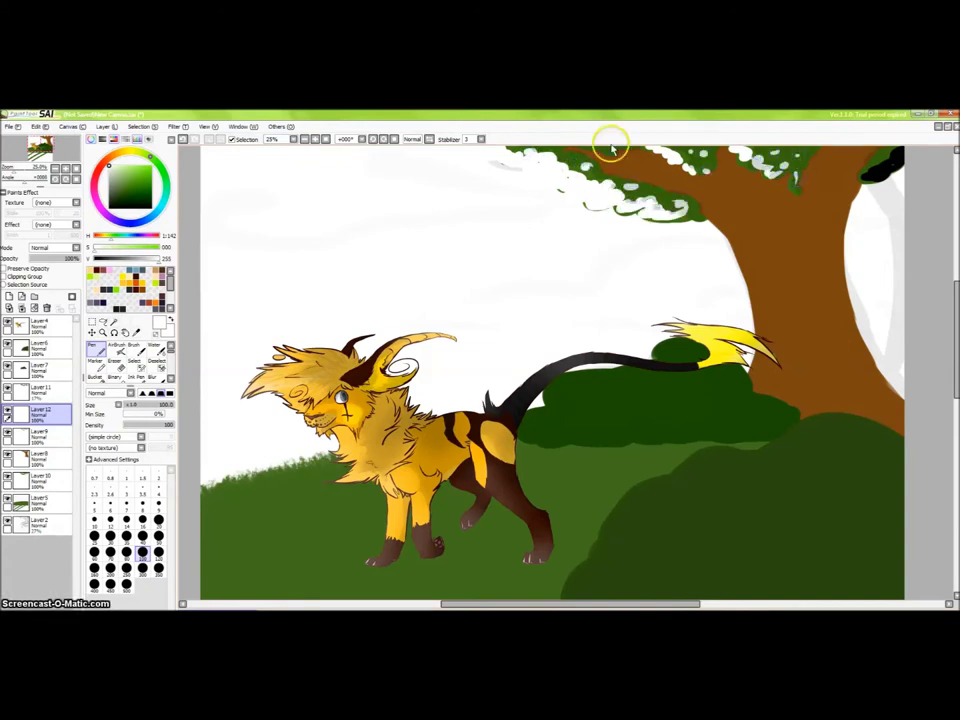
pyautogui.click(38, 386)
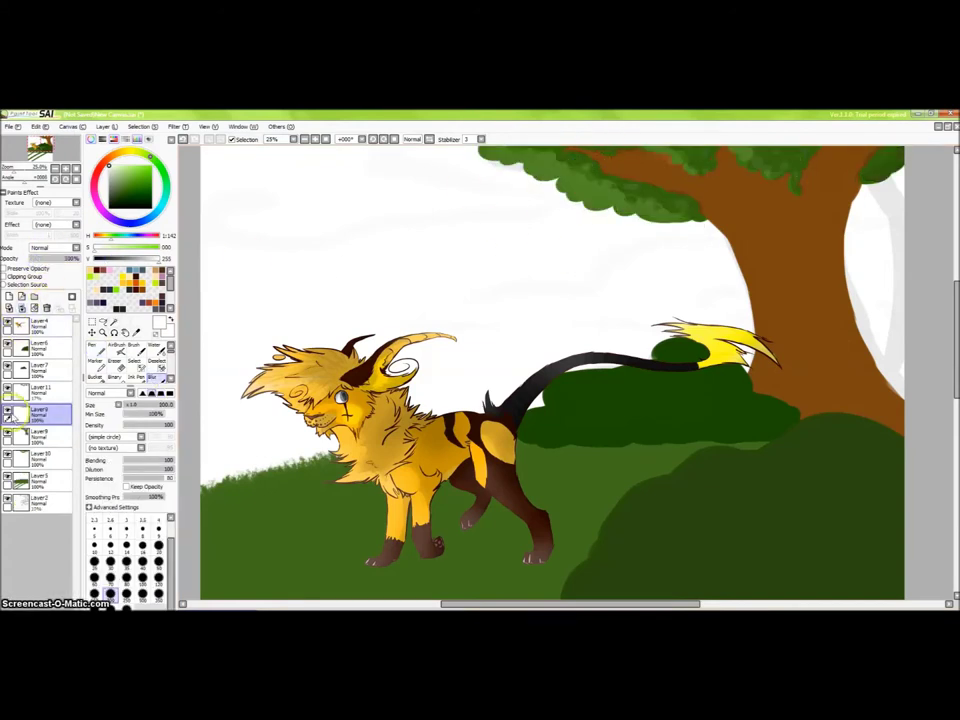
# Add finer black and white squiggles to the foliage with the Brush at size 60 and merge them into the leaves.
pyautogui.click(46, 308)
pyautogui.hotkey('ctrl', 'z')
pyautogui.click(95, 576)
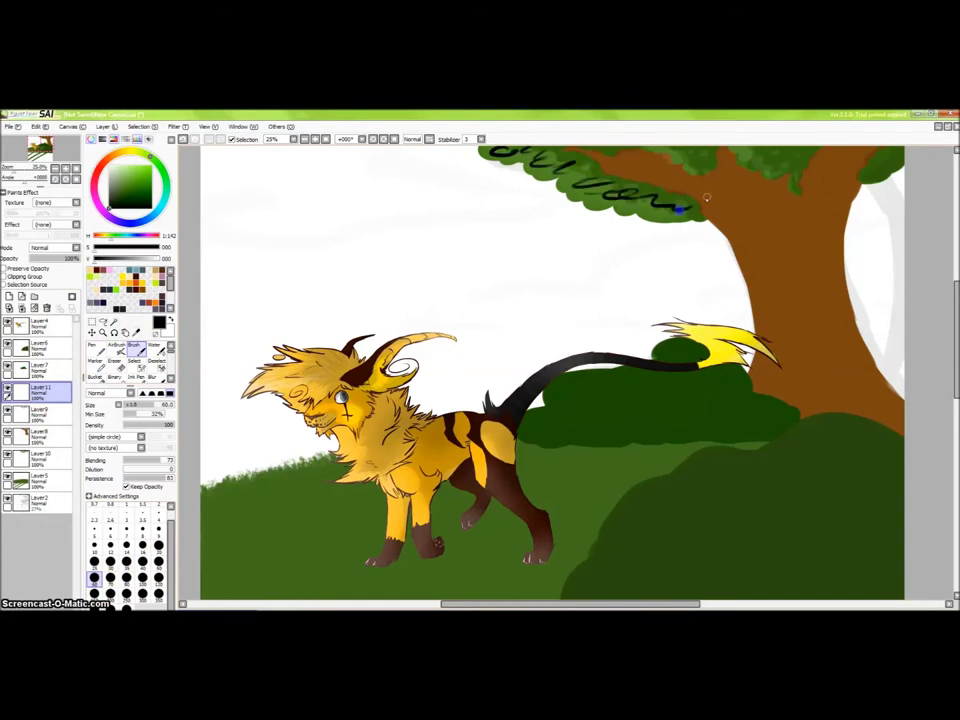
pyautogui.hotkey('ctrl', 'z')
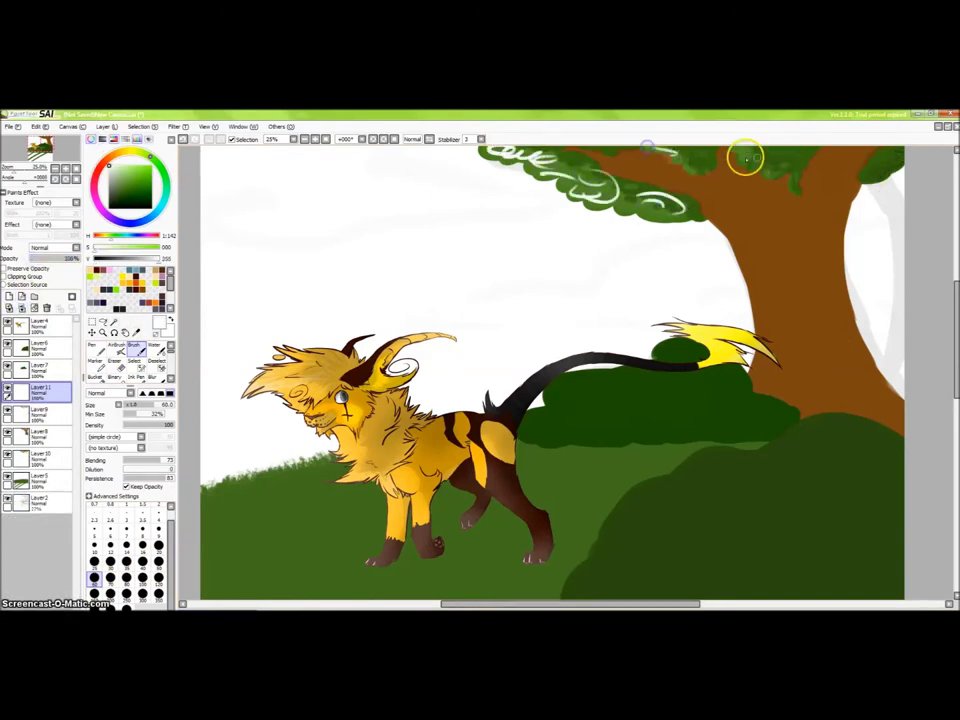
pyautogui.click(21, 308)
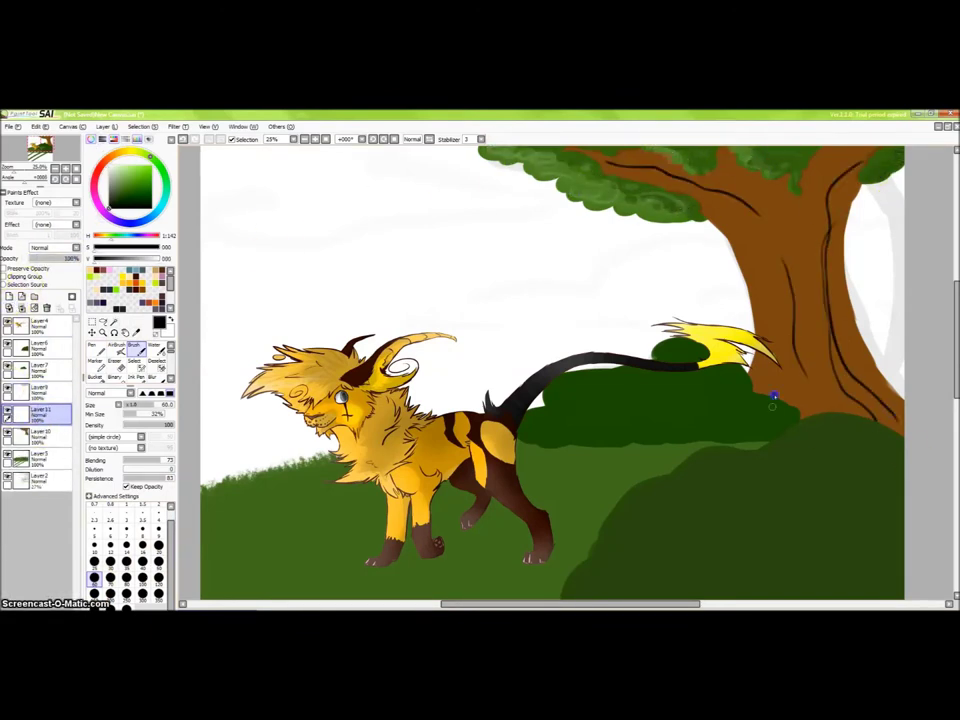
# Draw black bark lines on the trunk, and paint its right side and upper branches black with the Brush at size 160.
pyautogui.hotkey('ctrl', 'z')
pyautogui.moveTo(812, 174)
pyautogui.mouseDown()
pyautogui.moveTo(841, 189)
pyautogui.moveTo(790, 192)
pyautogui.moveTo(699, 160)
pyautogui.moveTo(778, 191)
pyautogui.moveTo(768, 160)
pyautogui.moveTo(826, 376)
pyautogui.mouseUp()
pyautogui.hotkey('ctrl', 'z')
pyautogui.moveTo(830, 423); pyautogui.dragTo(831, 216)
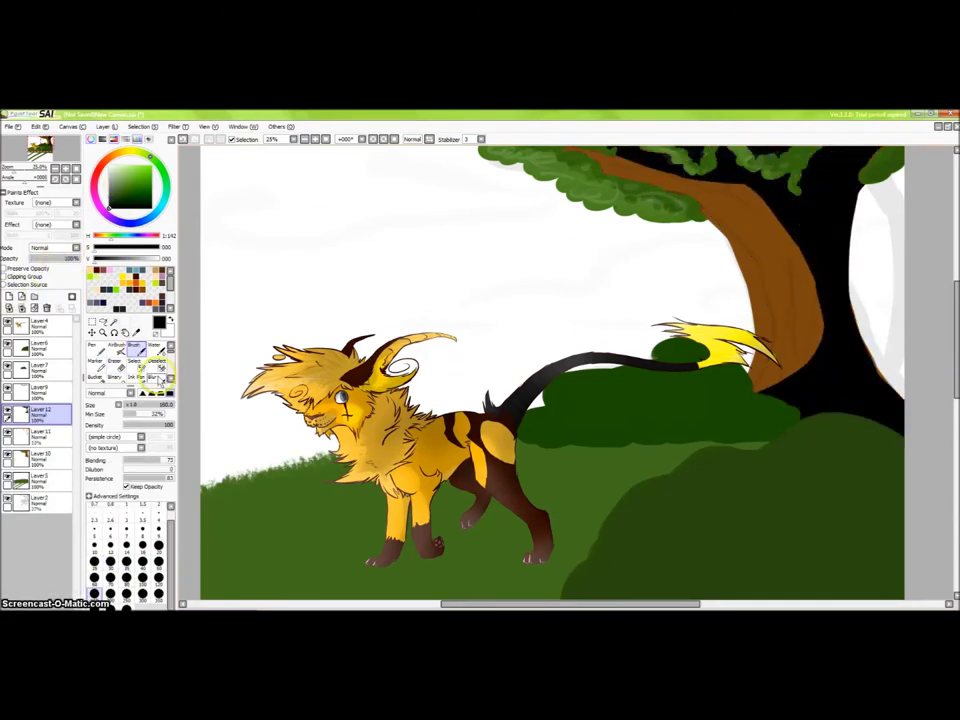
# Fade the black trunk shadow, and paint white highlights down the trunk's left edge on a new layer, blurred at size 200.
pyautogui.hotkey('ctrl', 'z')
pyautogui.moveTo(830, 160)
pyautogui.mouseDown()
pyautogui.moveTo(842, 360)
pyautogui.moveTo(878, 165)
pyautogui.mouseUp()
pyautogui.hotkey('ctrl', 'z')
pyautogui.hotkey('ctrl', 'z')
pyautogui.press('b')
pyautogui.moveTo(640, 183)
pyautogui.mouseDown()
pyautogui.moveTo(744, 266)
pyautogui.moveTo(790, 353)
pyautogui.mouseUp()
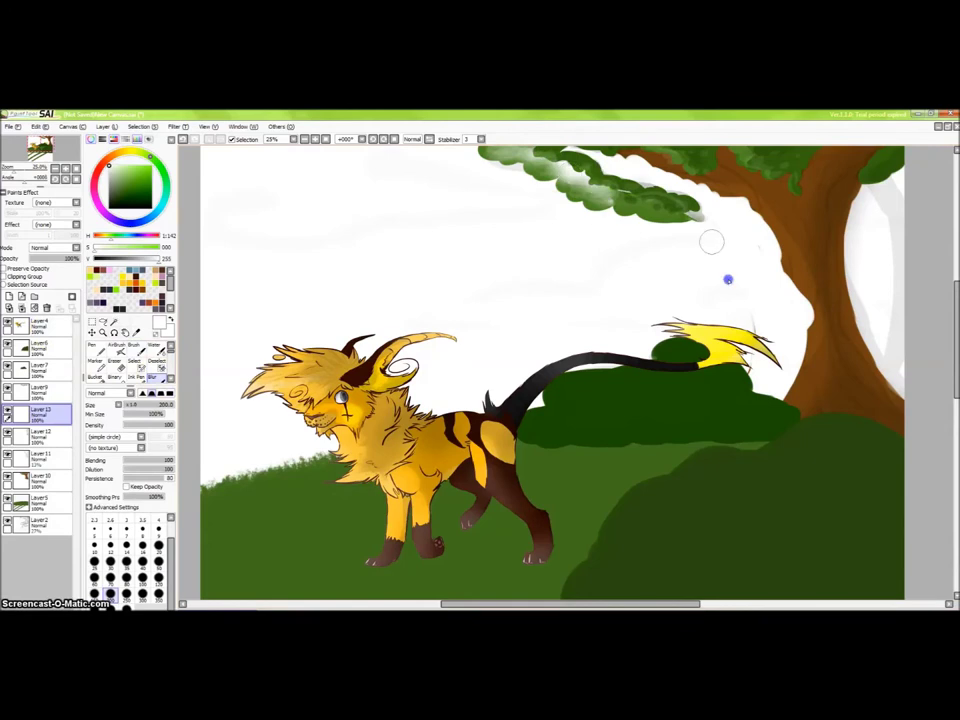
pyautogui.hotkey('ctrl', 'z')
pyautogui.hotkey('ctrl', 'z')
# Draw thin bark lines along the trunk with the Brush at size 25 and merge the tree layers into one.
pyautogui.click(8, 297)
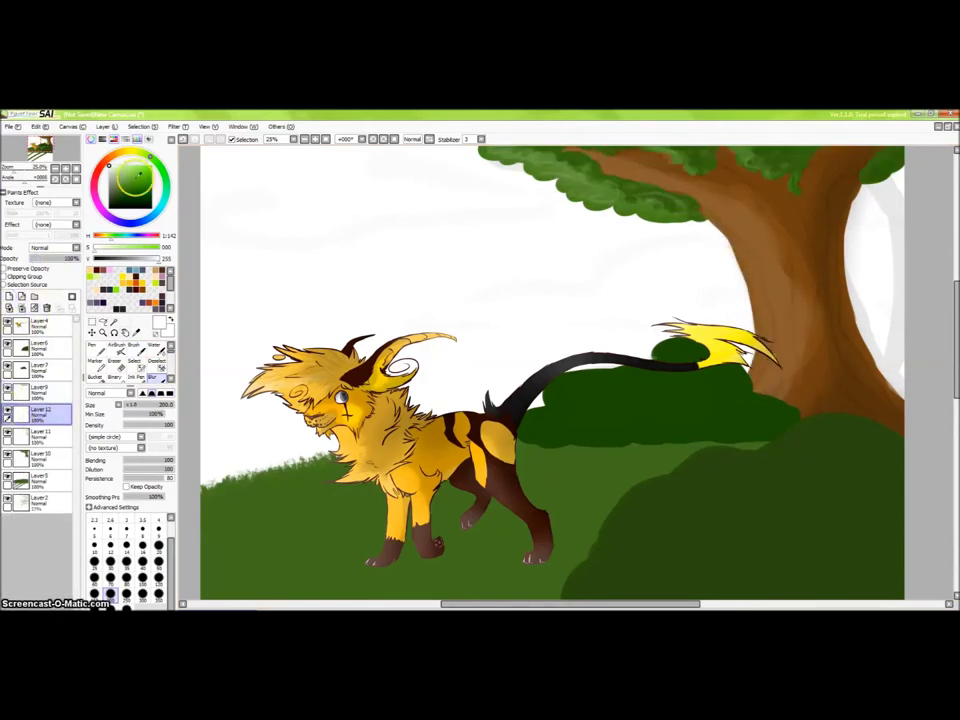
pyautogui.press('b')
pyautogui.click(40, 322)
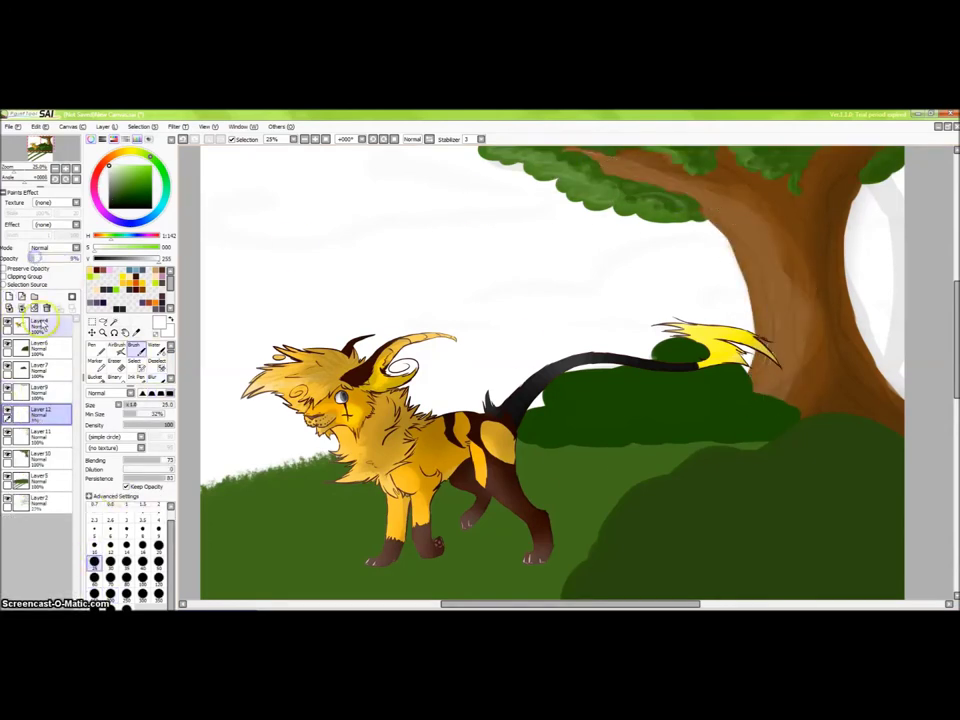
pyautogui.click(46, 259)
pyautogui.moveTo(40, 412); pyautogui.dragTo(40, 367)
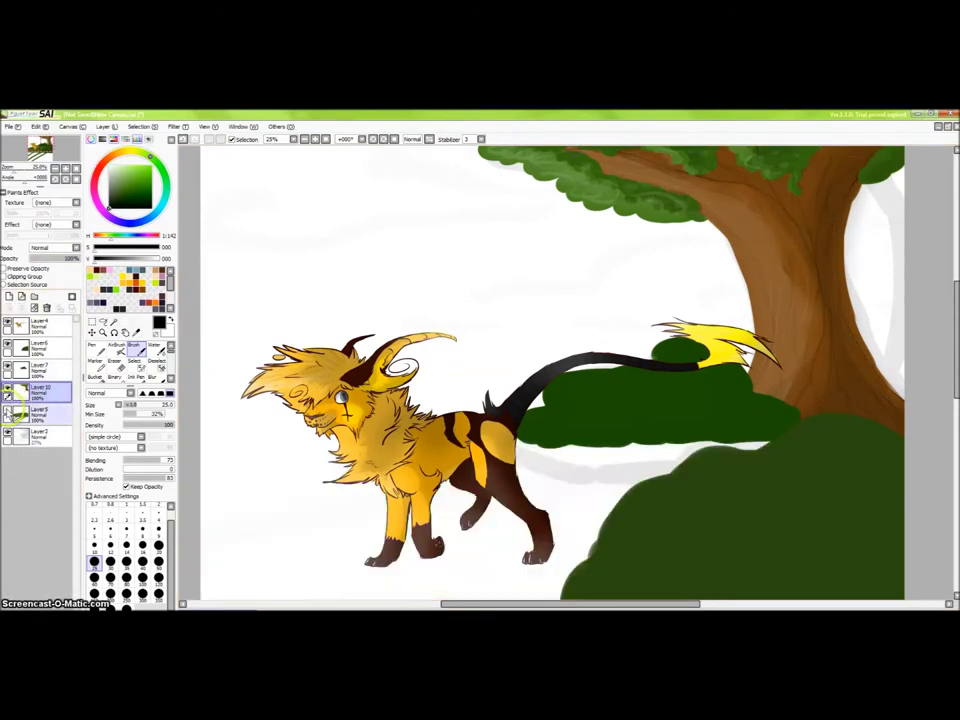
# Shade the bush behind the tail with a blurred black shadow on its right side, and dab black spots over it at size 160.
pyautogui.moveTo(688, 349)
pyautogui.mouseDown()
pyautogui.moveTo(686, 406)
pyautogui.moveTo(792, 442)
pyautogui.mouseUp()
pyautogui.moveTo(760, 401)
pyautogui.mouseDown()
pyautogui.moveTo(685, 385)
pyautogui.moveTo(746, 416)
pyautogui.moveTo(739, 369)
pyautogui.mouseUp()
pyautogui.click(157, 378)
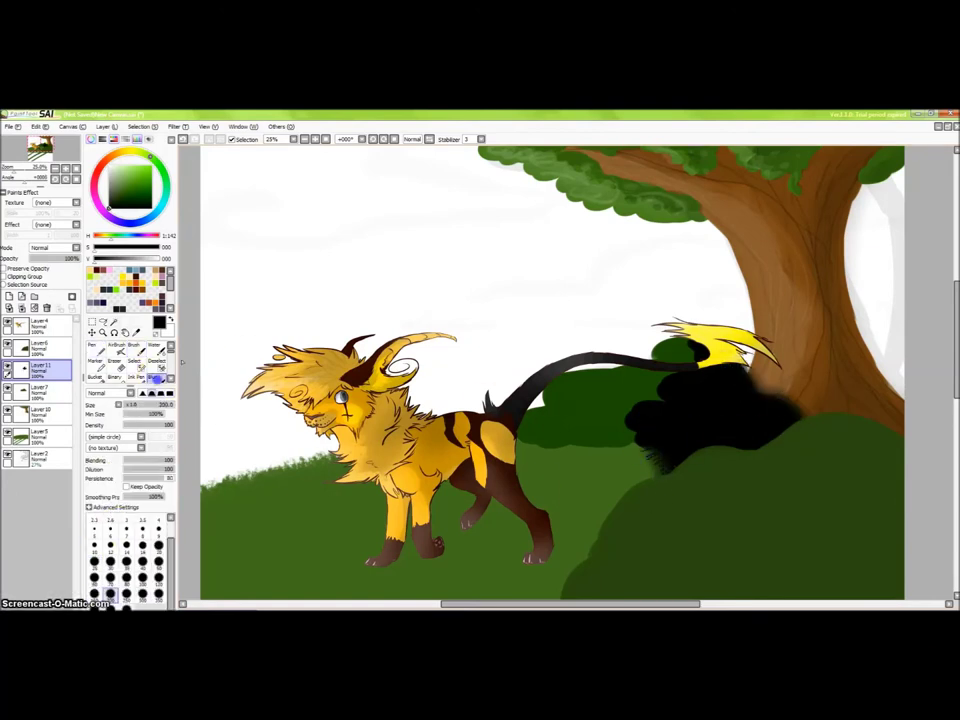
pyautogui.hotkey('ctrl', 'z')
pyautogui.click(8, 297)
pyautogui.press('b')
pyautogui.moveTo(574, 422)
pyautogui.mouseDown()
pyautogui.moveTo(664, 406)
pyautogui.moveTo(584, 384)
pyautogui.moveTo(735, 380)
pyautogui.mouseUp()
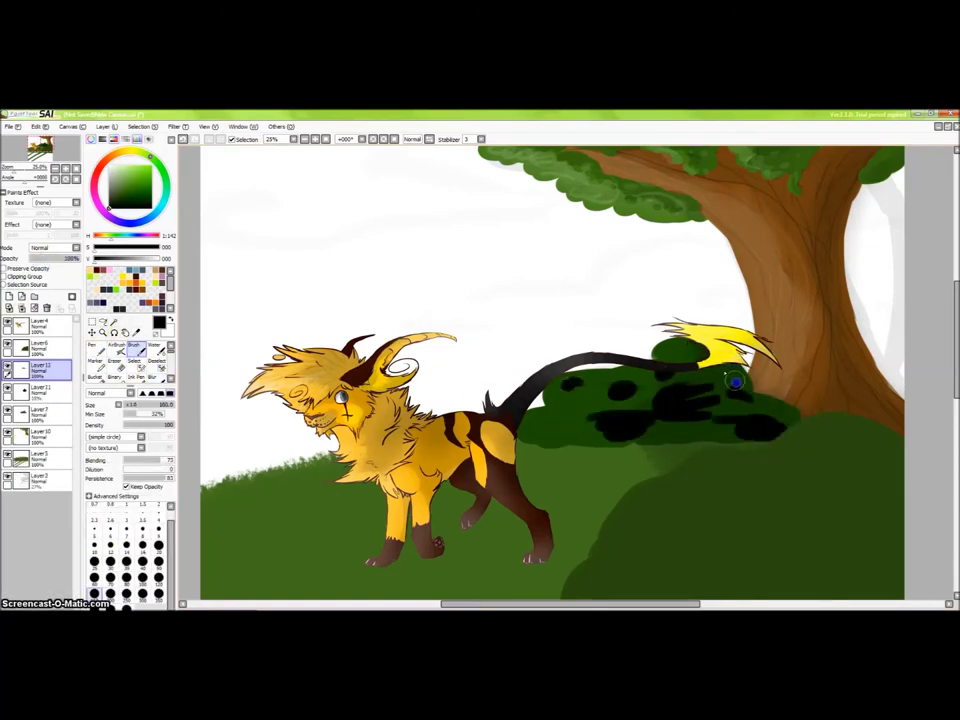
# Paint faint white highlights and finer black strokes on the bush behind the tail and merge them into the bush.
pyautogui.hotkey('ctrl', 'z')
pyautogui.moveTo(522, 413)
pyautogui.mouseDown()
pyautogui.moveTo(546, 429)
pyautogui.moveTo(690, 418)
pyautogui.mouseUp()
pyautogui.moveTo(75, 259)
pyautogui.mouseDown()
pyautogui.moveTo(45, 260)
pyautogui.moveTo(78, 259)
pyautogui.mouseUp()
pyautogui.click(46, 307)
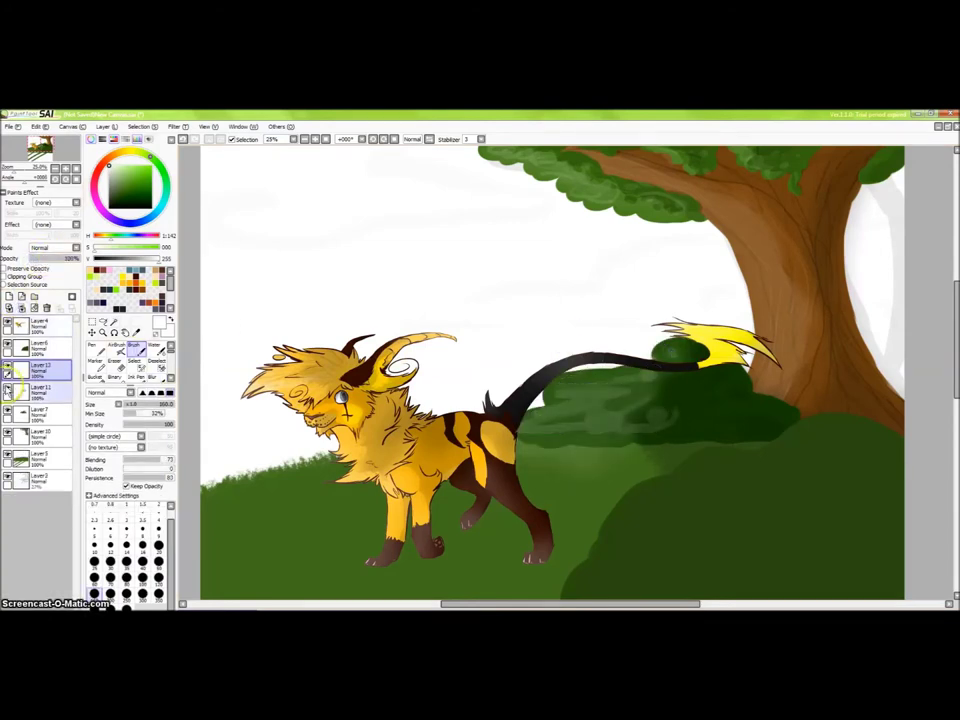
pyautogui.click(46, 307)
pyautogui.click(8, 296)
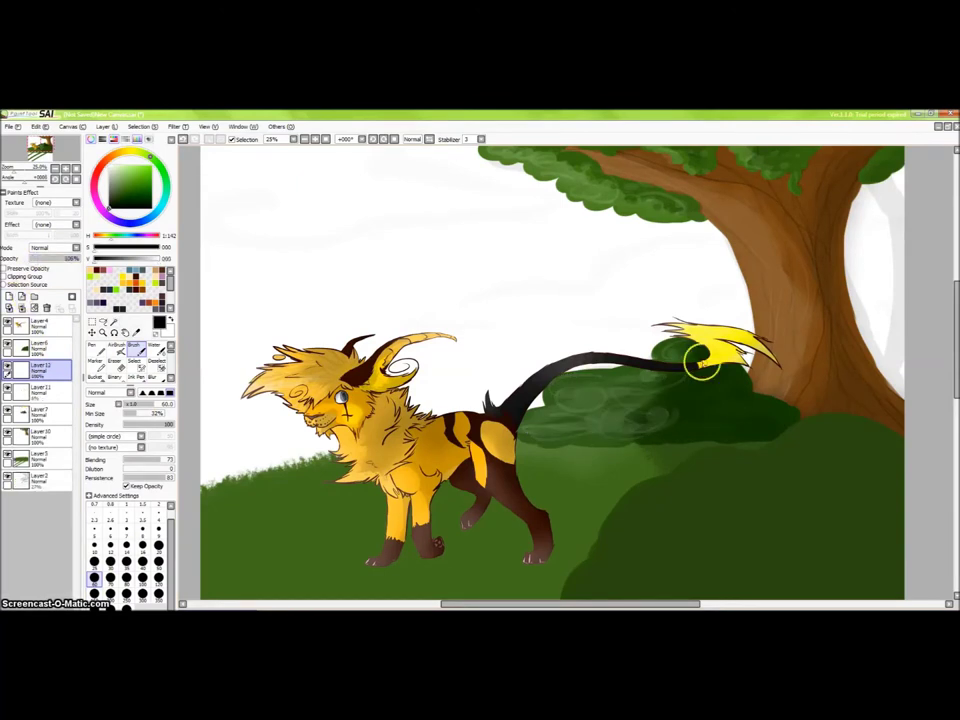
pyautogui.hotkey('ctrl', 'z')
# Paint a black shadow over the foreground bush on a new layer, blur it and lower the layer's opacity.
pyautogui.click(95, 593)
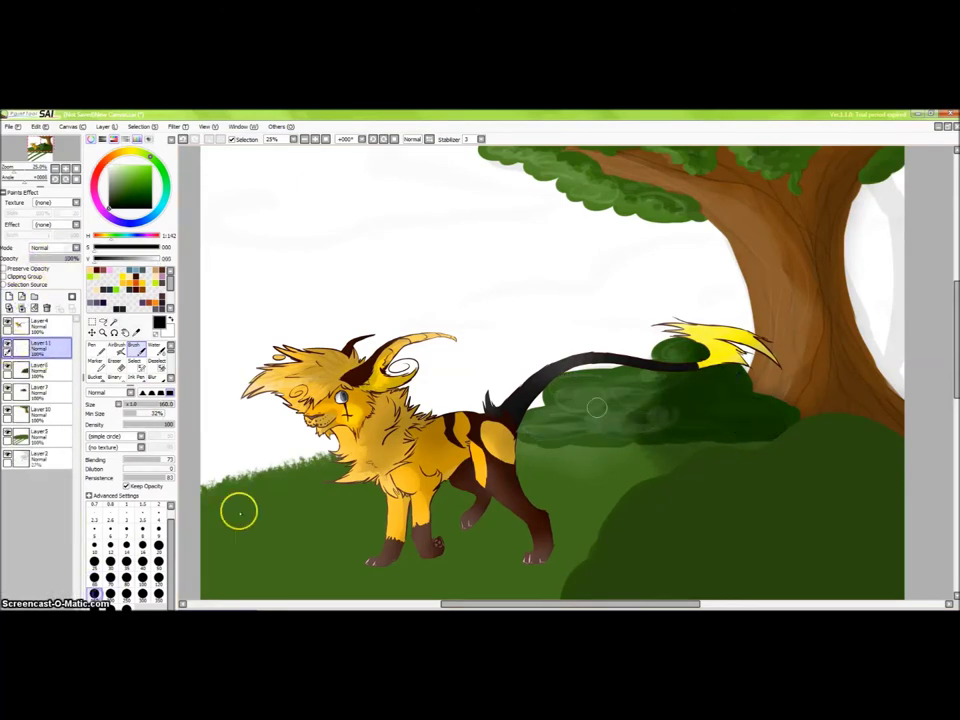
pyautogui.moveTo(876, 436)
pyautogui.mouseDown()
pyautogui.moveTo(724, 561)
pyautogui.moveTo(870, 514)
pyautogui.moveTo(709, 553)
pyautogui.moveTo(683, 537)
pyautogui.mouseUp()
pyautogui.press('b')
pyautogui.hotkey('ctrl', 'x')
pyautogui.hotkey('ctrl', 'v')
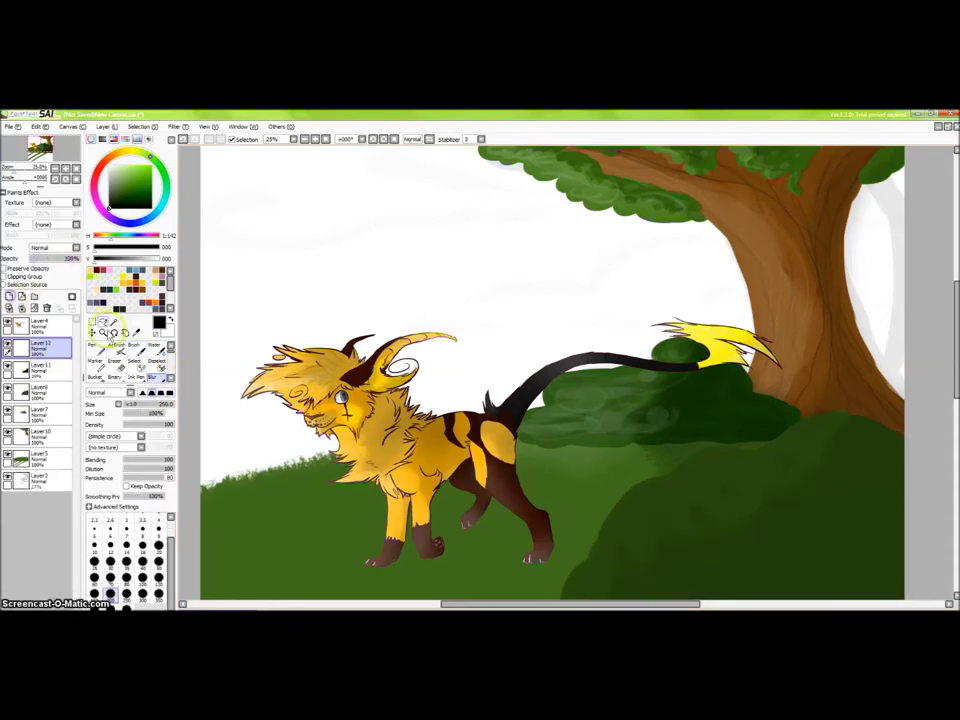
pyautogui.moveTo(80, 258); pyautogui.dragTo(60, 262)
pyautogui.hotkey('ctrl', 'e')
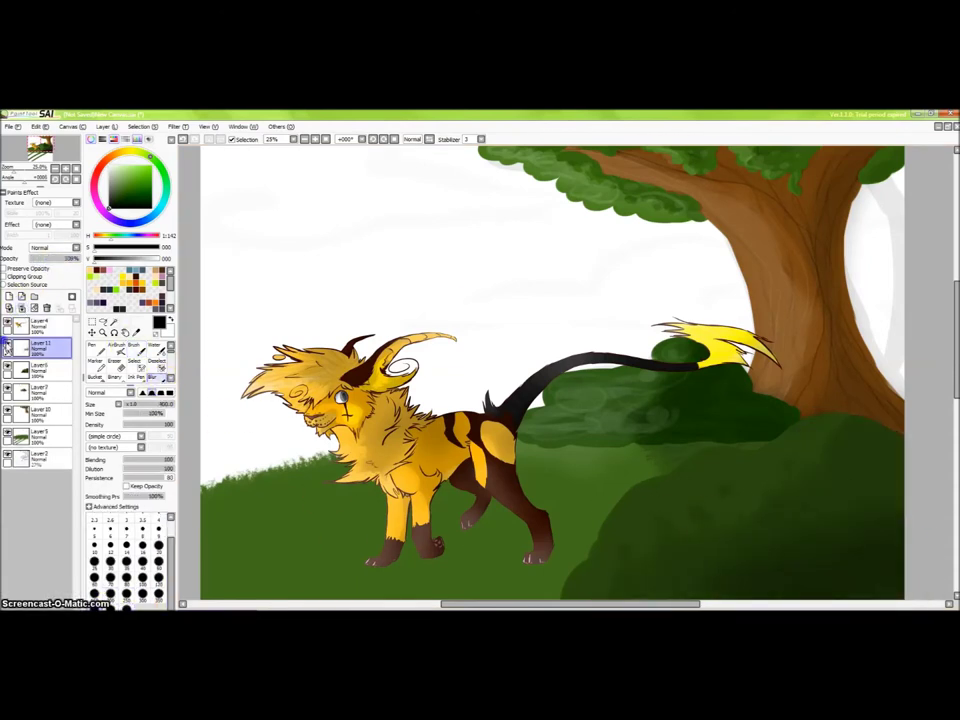
# Paint swirling white highlights on the foreground bush on a new layer, blur them and lower the layer's opacity.
pyautogui.hotkey('ctrl', 'shift', 'n')
pyautogui.press('b')
pyautogui.moveTo(836, 413)
pyautogui.mouseDown()
pyautogui.moveTo(596, 553)
pyautogui.moveTo(767, 510)
pyautogui.moveTo(735, 540)
pyautogui.mouseUp()
pyautogui.moveTo(78, 252)
pyautogui.mouseDown()
pyautogui.moveTo(37, 252)
pyautogui.moveTo(78, 252)
pyautogui.mouseUp()
pyautogui.click(150, 372)
pyautogui.click(128, 340)
pyautogui.moveTo(887, 443); pyautogui.dragTo(881, 565)
pyautogui.click(38, 370)
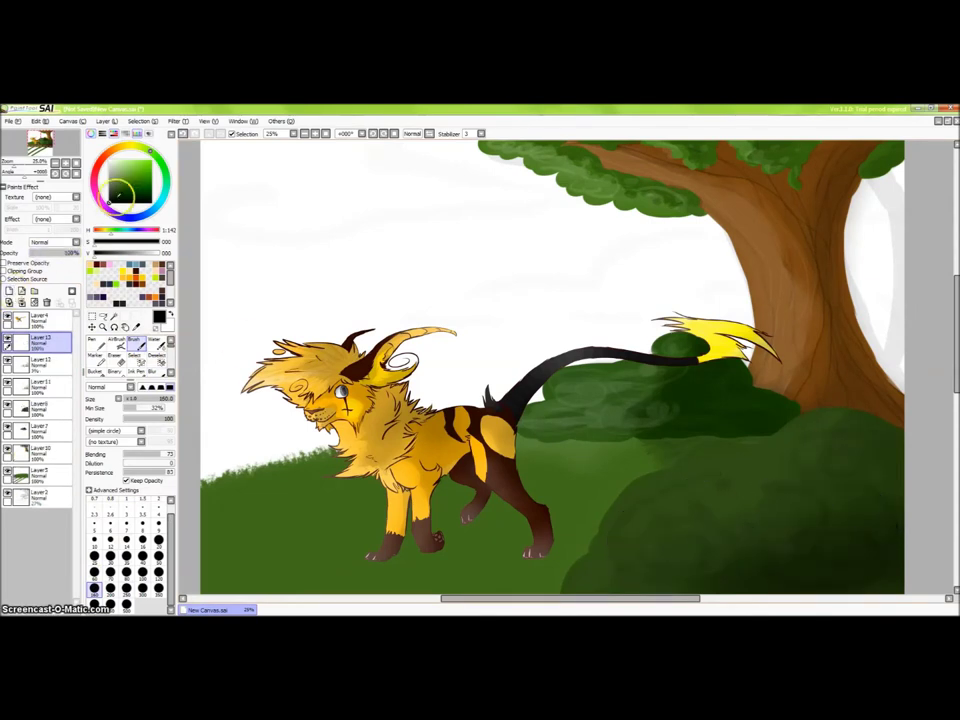
# Dab black spots over the foreground bush, and try the same on the bush behind it.
pyautogui.moveTo(78, 252); pyautogui.dragTo(30, 252)
pyautogui.moveTo(621, 553)
pyautogui.mouseDown()
pyautogui.moveTo(889, 461)
pyautogui.moveTo(643, 386)
pyautogui.moveTo(720, 399)
pyautogui.mouseUp()
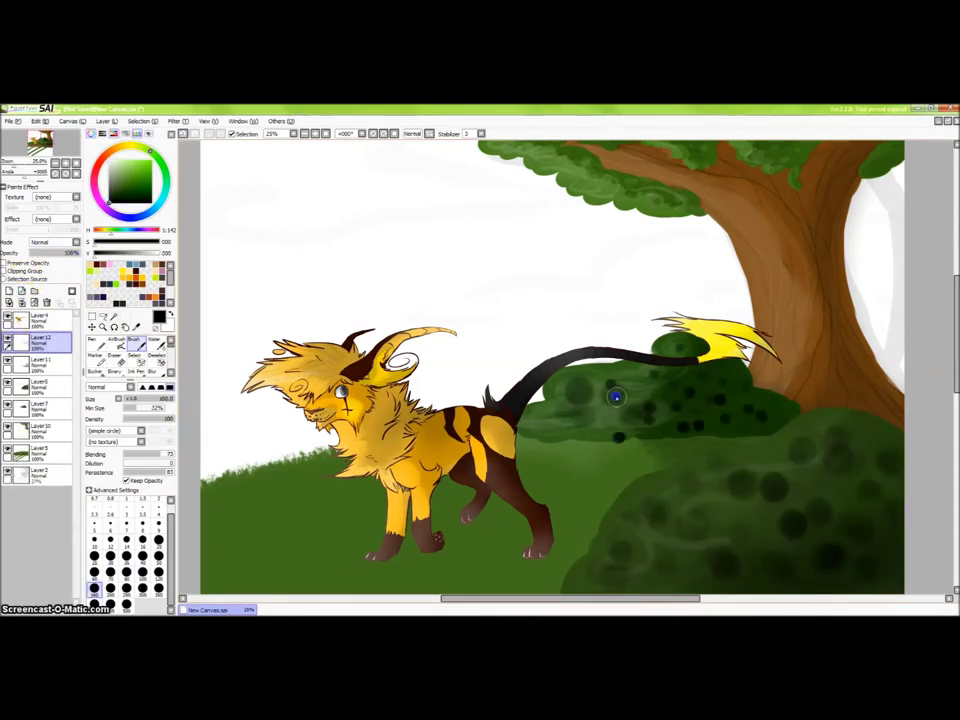
pyautogui.hotkey('ctrl', 'z')
# Dab larger black spots on the foreground bush, blur them at size 400 with the layer at 35% opacity, and merge the bush layers.
pyautogui.moveTo(611, 562)
pyautogui.mouseDown()
pyautogui.moveTo(825, 540)
pyautogui.moveTo(807, 565)
pyautogui.mouseUp()
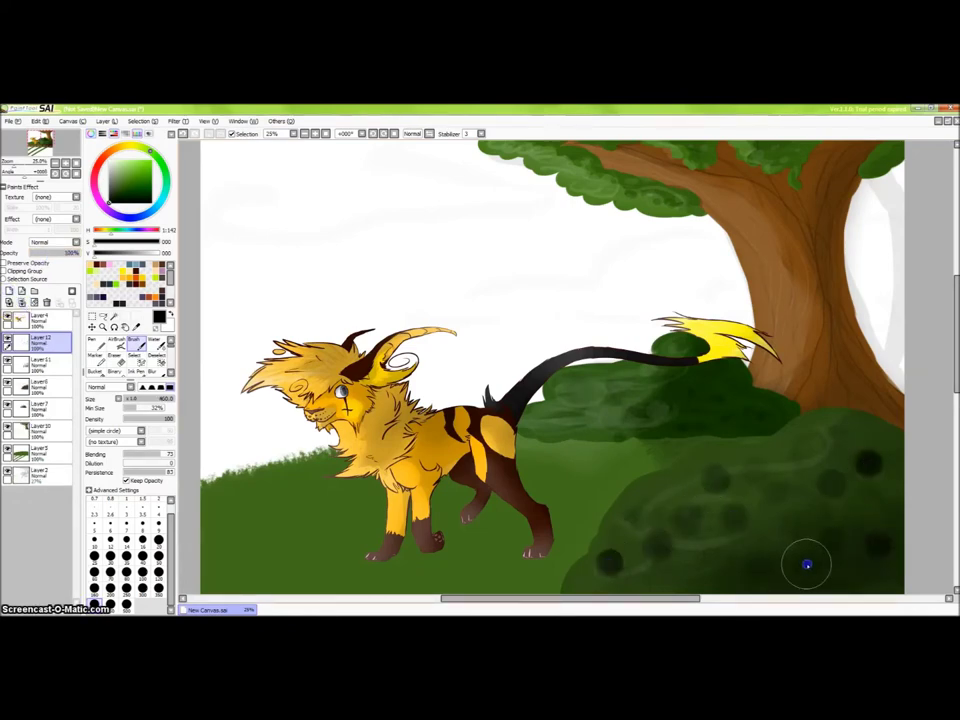
pyautogui.moveTo(570, 598)
pyautogui.mouseDown()
pyautogui.moveTo(444, 598)
pyautogui.moveTo(580, 598)
pyautogui.mouseUp()
pyautogui.hotkey('ctrl', 'z')
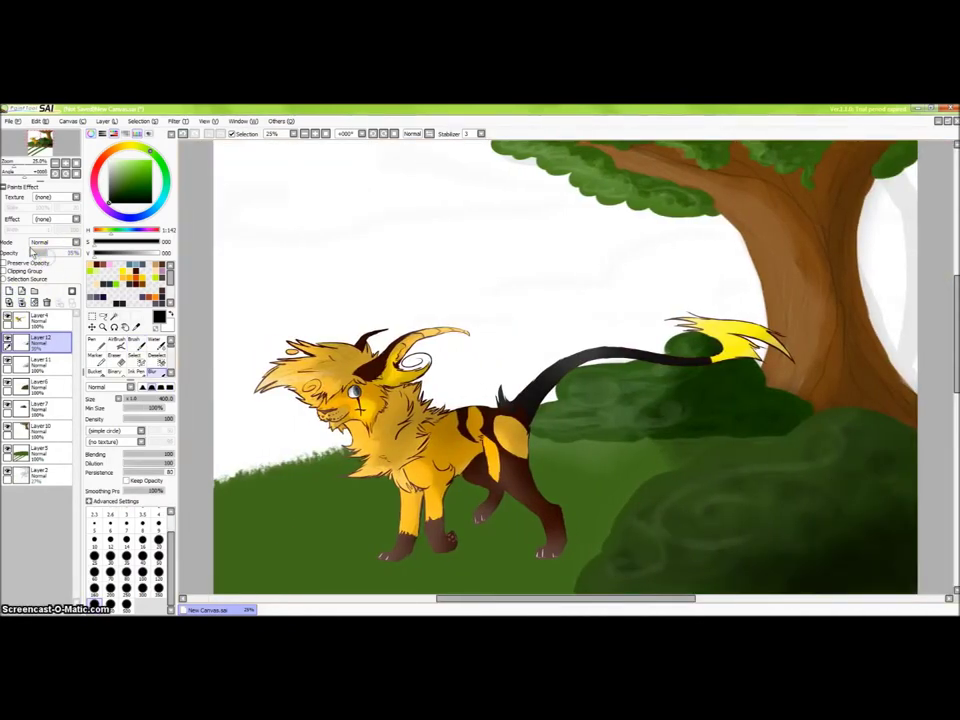
pyautogui.click(21, 302)
pyautogui.click(21, 302)
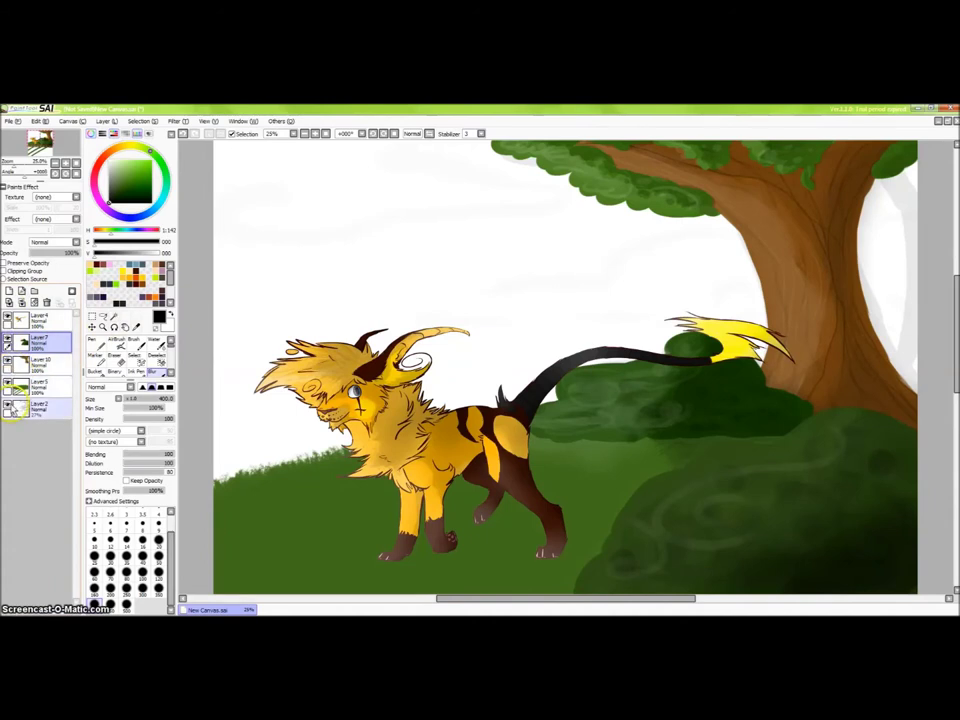
# Remove the background sketch layer and draw black grass blades across the hill on a new layer with the Brush at size 60.
pyautogui.click(8, 406)
pyautogui.click(8, 406)
pyautogui.click(9, 291)
pyautogui.click(136, 340)
pyautogui.moveTo(268, 476); pyautogui.dragTo(609, 512)
pyautogui.hotkey('ctrl', 'z')
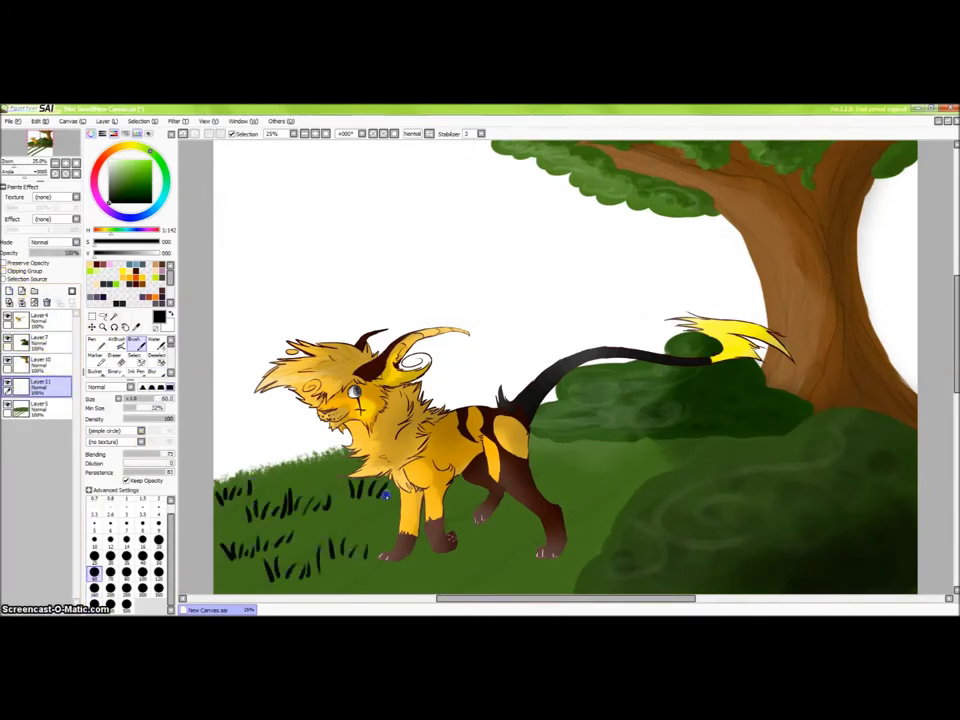
pyautogui.scroll(-2, 222, 550)
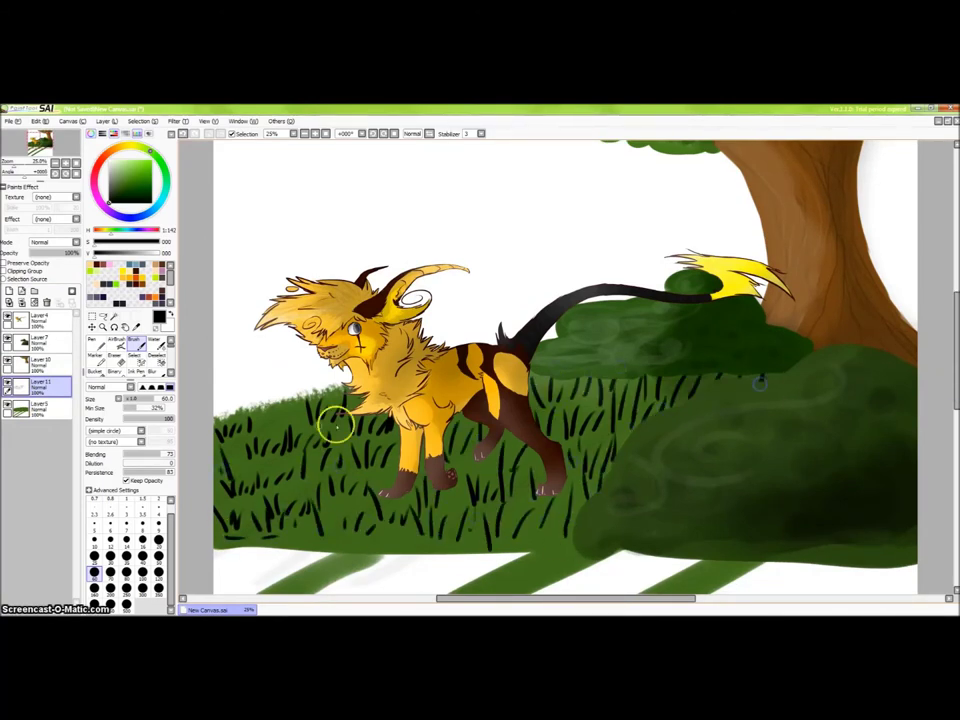
# Fade the black grass blades into the hill, and draw faint white blades across it with the Brush at size 60.
pyautogui.hotkey('ctrl', 'z')
pyautogui.click(133, 347)
pyautogui.scroll(2, 133, 347)
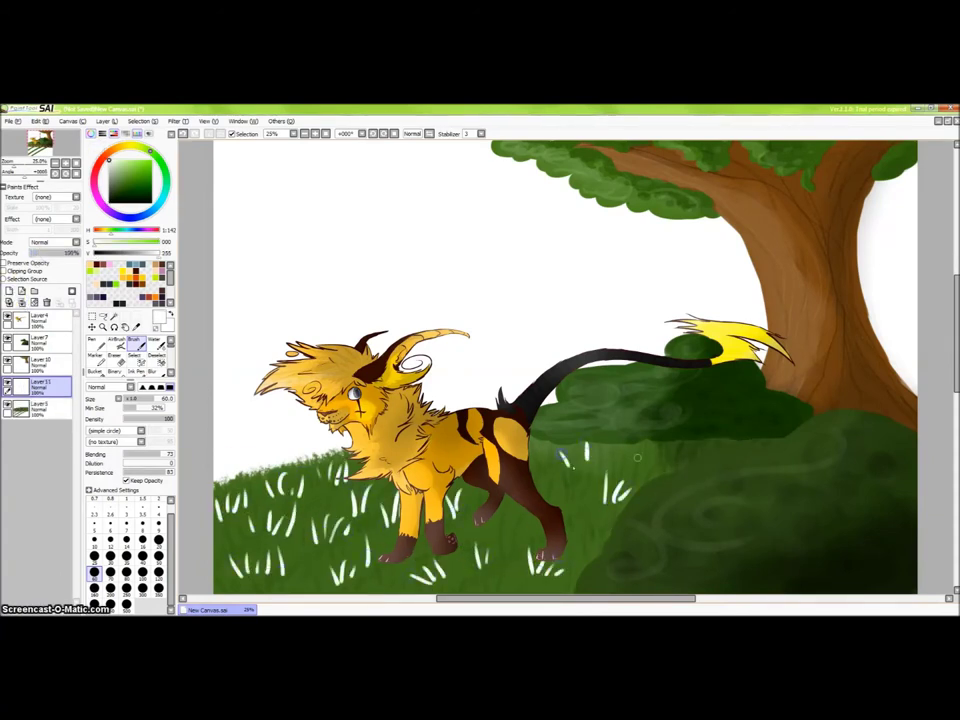
pyautogui.hotkey('ctrl', 'z')
pyautogui.moveTo(225, 530); pyautogui.dragTo(660, 443)
pyautogui.hotkey('ctrl', 'z')
pyautogui.moveTo(230, 490); pyautogui.dragTo(407, 564)
pyautogui.hotkey('ctrl', 'z')
# Draw green grass blades over the creature's paws on a layer above it with the Brush at size 60.
pyautogui.moveTo(40, 383); pyautogui.dragTo(40, 318)
pyautogui.click(92, 340)
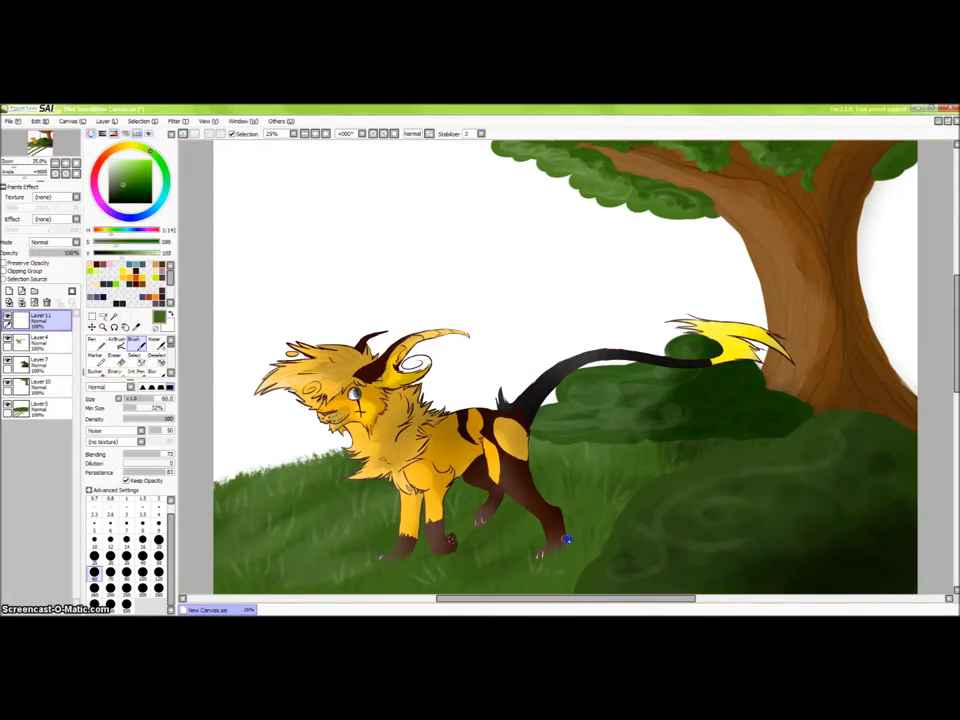
pyautogui.click(142, 340)
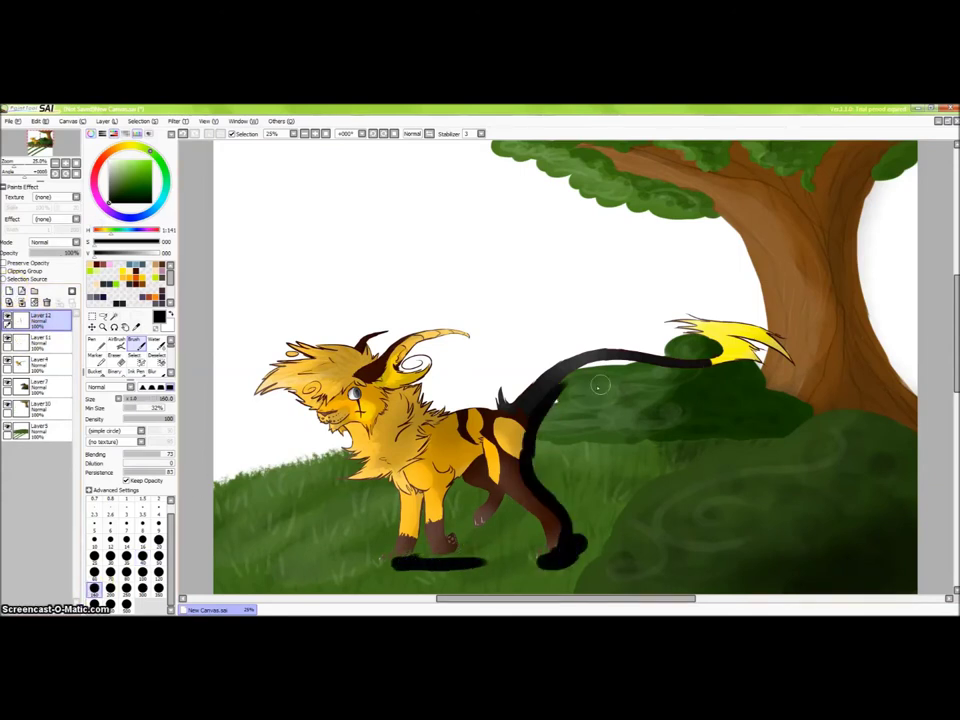
# Try to shape a black shadow under the paws and up the back of the hind leg on a layer above the creature.
pyautogui.press('e')
pyautogui.moveTo(485, 563); pyautogui.dragTo(424, 570)
pyautogui.moveTo(555, 405); pyautogui.dragTo(570, 555)
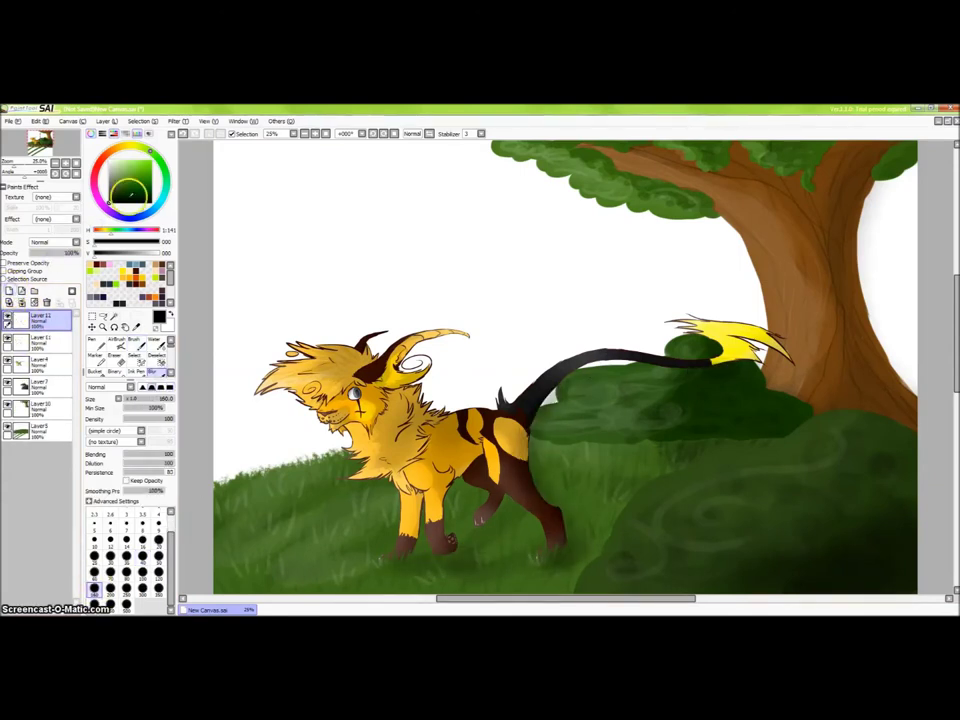
# Move the shadow layer beneath the creature, paint a black cast shadow on the grass under its body and fade it.
pyautogui.moveTo(40, 318); pyautogui.dragTo(40, 364)
pyautogui.click(134, 340)
pyautogui.moveTo(485, 556); pyautogui.dragTo(400, 555)
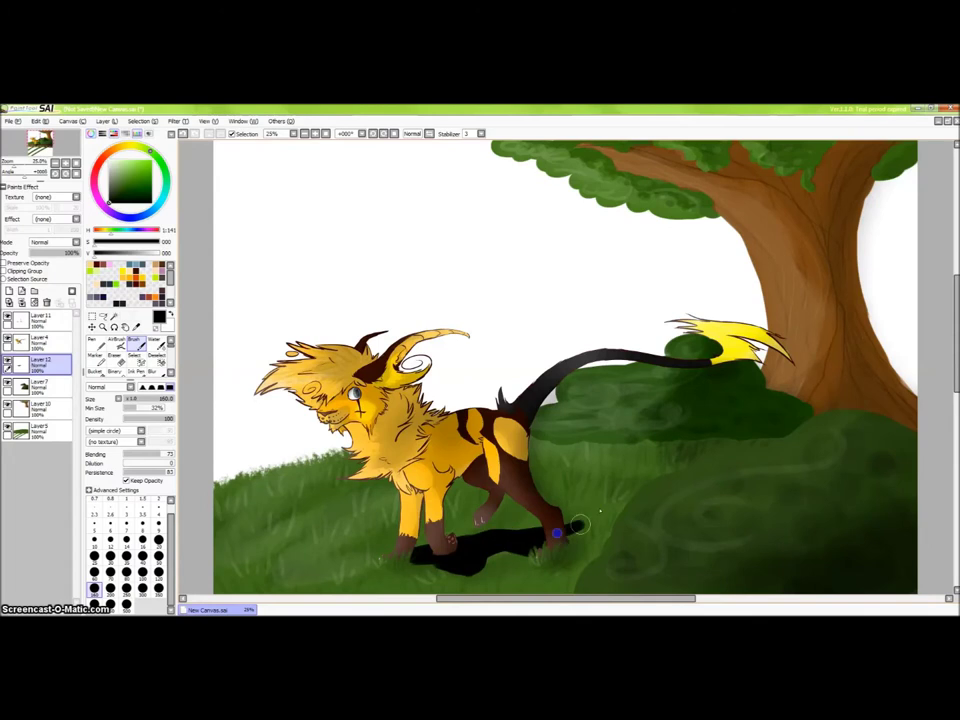
pyautogui.hotkey('ctrl', 'z')
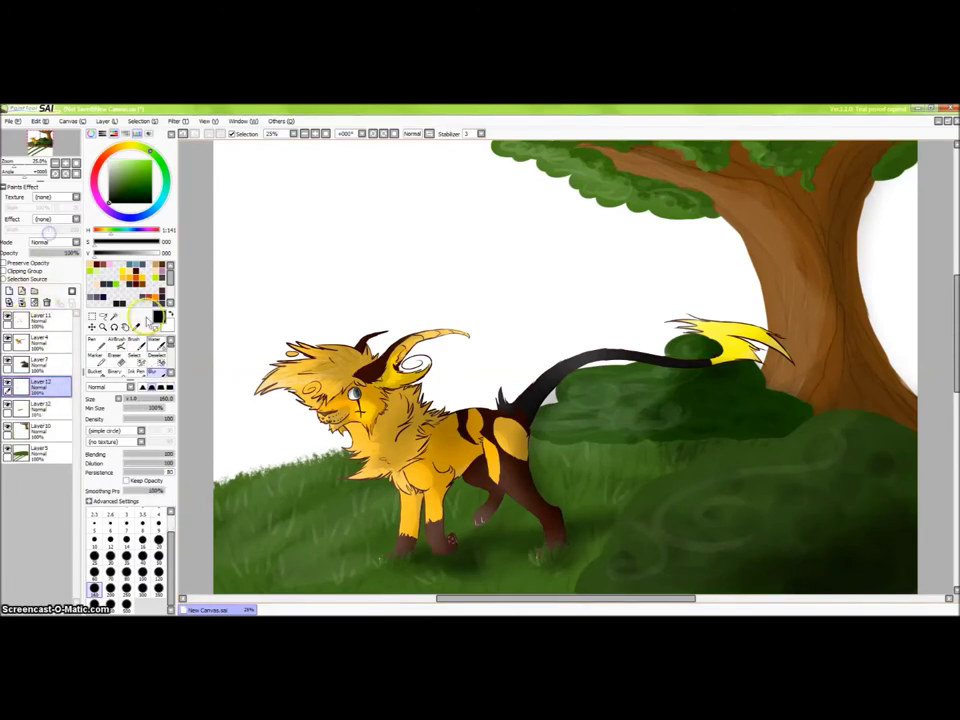
# Darken the cast shadow under the creature's paws with black on a new layer, blur it and fade it into the grass.
pyautogui.hotkey('ctrl', 'z')
pyautogui.press('b')
pyautogui.click(153, 370)
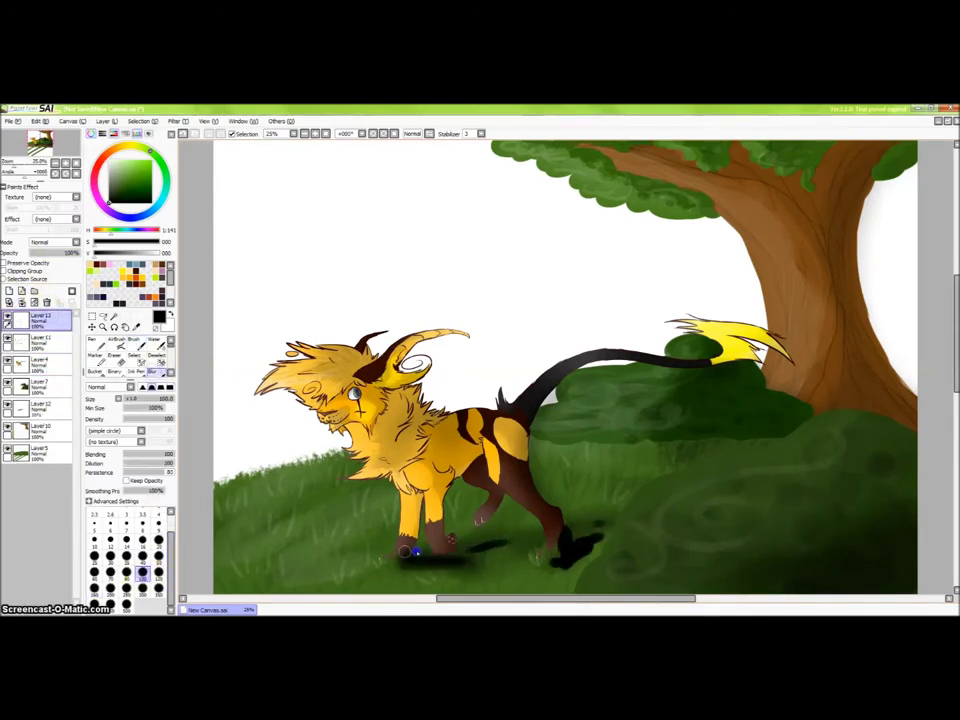
pyautogui.hotkey('ctrl', 'z')
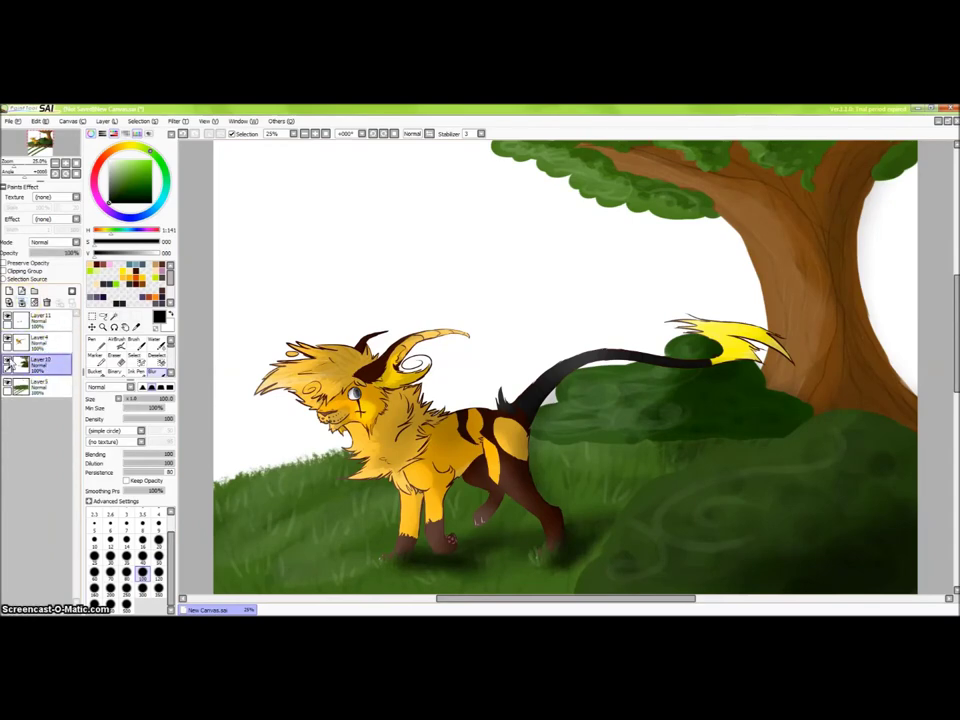
# Paint the empty sky behind the hill and tree greyish blue on a new layer.
pyautogui.click(21, 290)
pyautogui.click(116, 168)
pyautogui.click(204, 514)
pyautogui.moveTo(700, 230)
pyautogui.mouseDown()
pyautogui.moveTo(750, 278)
pyautogui.moveTo(500, 155)
pyautogui.mouseUp()
# Shade the sky beside the tree trunk in black on a new layer with the Blur tool at size 500 and fade it.
pyautogui.click(21, 290)
pyautogui.click(120, 302)
pyautogui.moveTo(700, 220); pyautogui.dragTo(745, 382)
# Lighten the sky above the creature with soft white strokes on a new layer, using the Blur tool at size 500.
pyautogui.click(21, 290)
pyautogui.click(110, 160)
pyautogui.moveTo(700, 230); pyautogui.dragTo(720, 360)
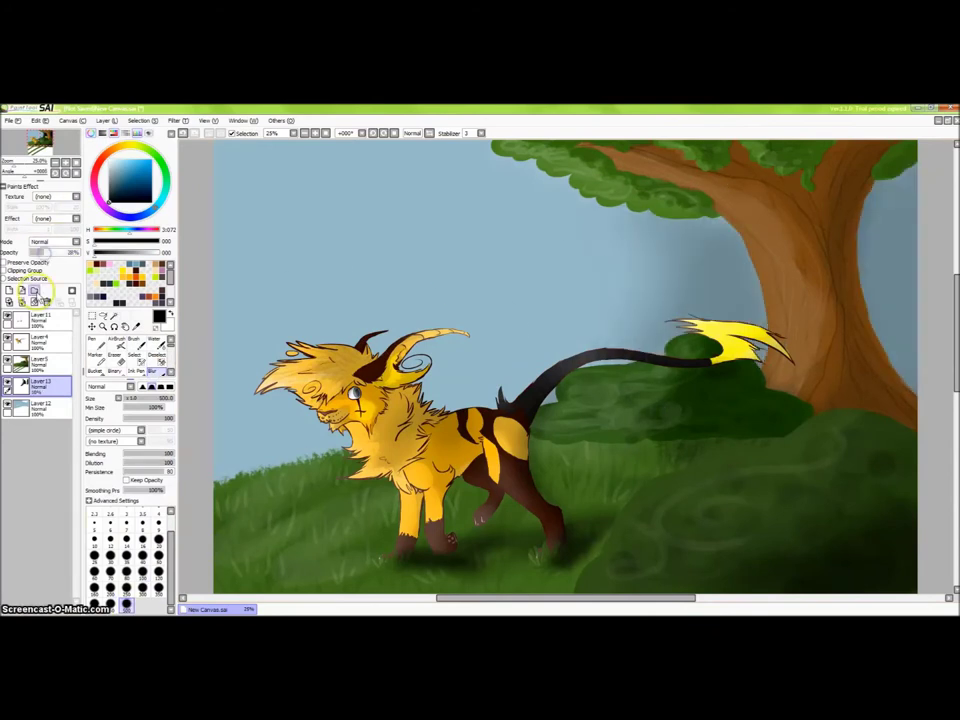
pyautogui.moveTo(430, 445); pyautogui.dragTo(242, 144)
pyautogui.click(150, 371)
pyautogui.moveTo(450, 200)
pyautogui.mouseDown()
pyautogui.moveTo(500, 350)
pyautogui.moveTo(480, 250)
pyautogui.mouseUp()
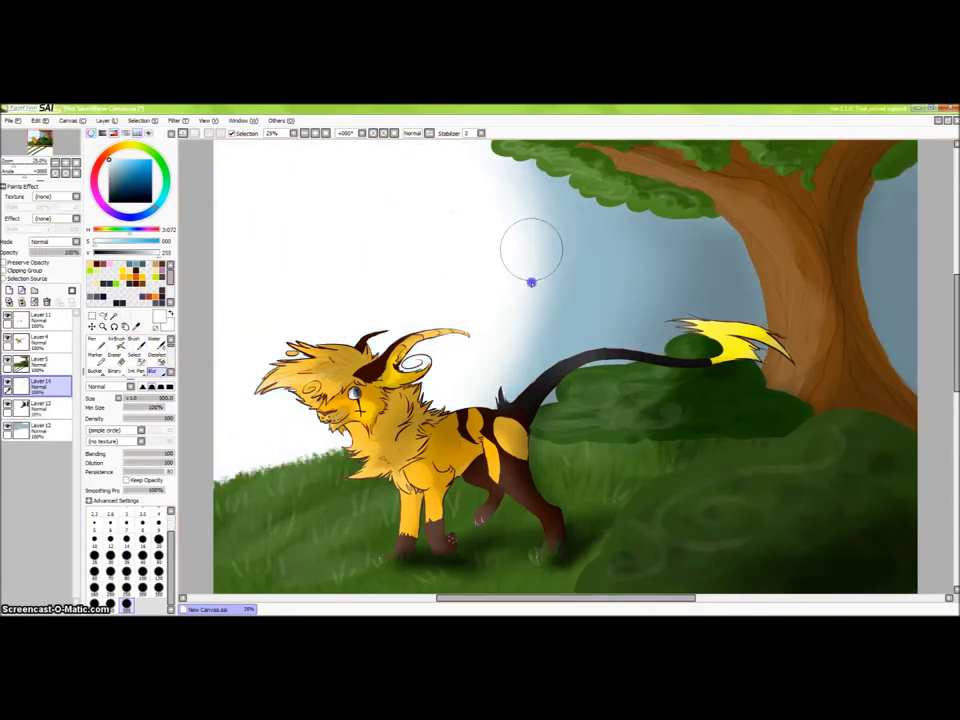
# Darken the sky on the far side of the tree trunk with black on a new layer and reduce its opacity.
pyautogui.click(21, 290)
pyautogui.click(120, 302)
pyautogui.moveTo(915, 140)
pyautogui.mouseDown()
pyautogui.moveTo(930, 290)
pyautogui.moveTo(896, 161)
pyautogui.mouseUp()
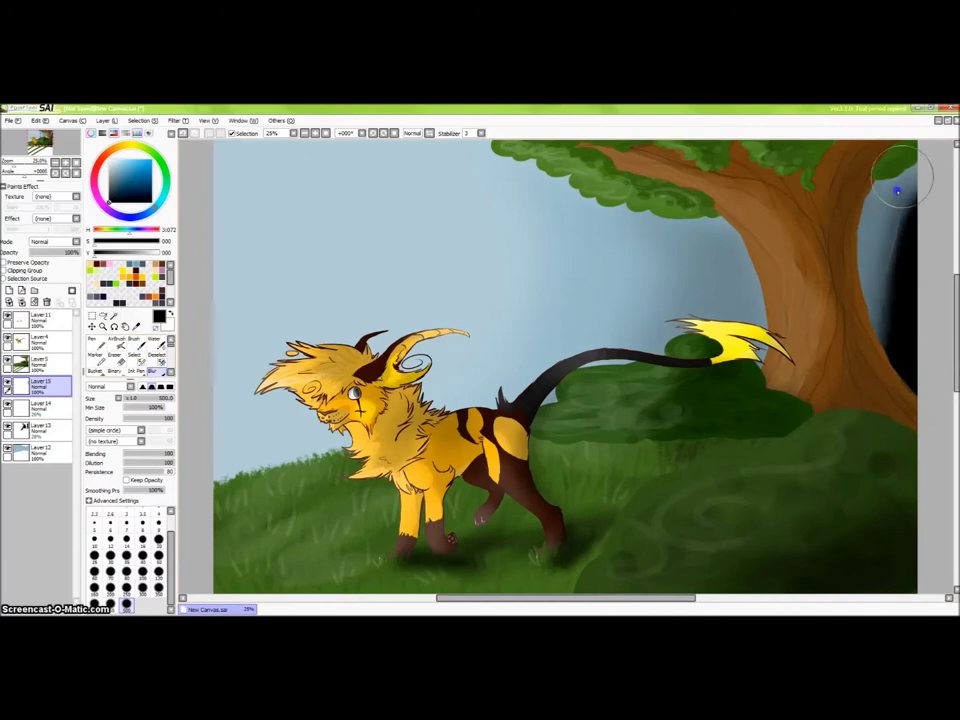
pyautogui.moveTo(78, 252); pyautogui.dragTo(57, 253)
# Brighten the sky along the edge opposite the tree with soft white, fade it and merge the sky shading layers.
pyautogui.click(109, 160)
pyautogui.moveTo(290, 150)
pyautogui.mouseDown()
pyautogui.moveTo(251, 274)
pyautogui.moveTo(279, 223)
pyautogui.mouseUp()
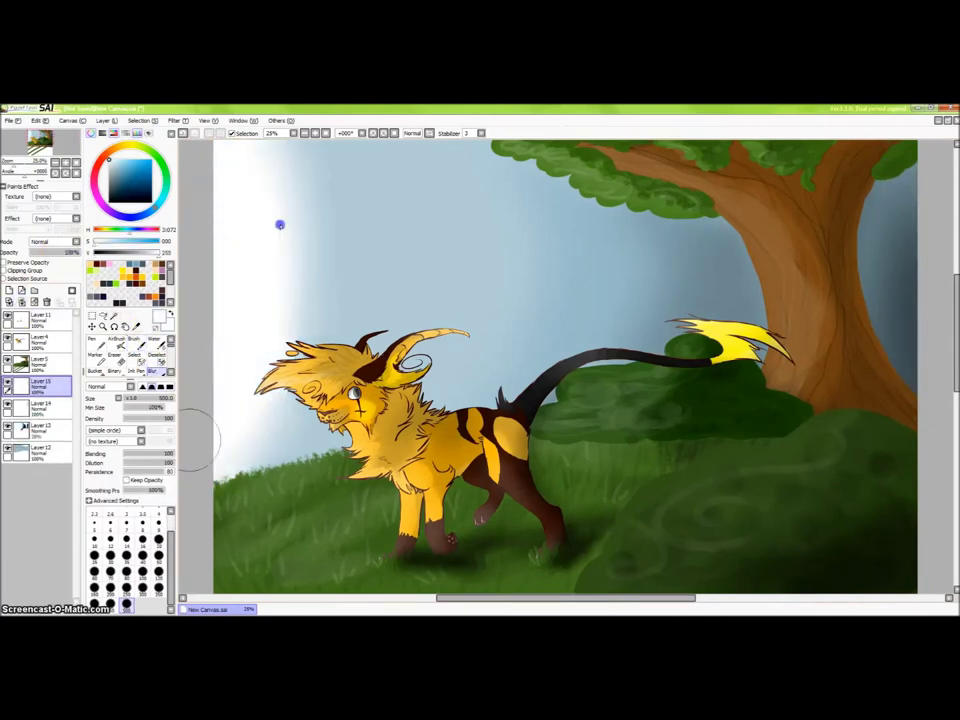
pyautogui.hotkey('ctrl', 'z')
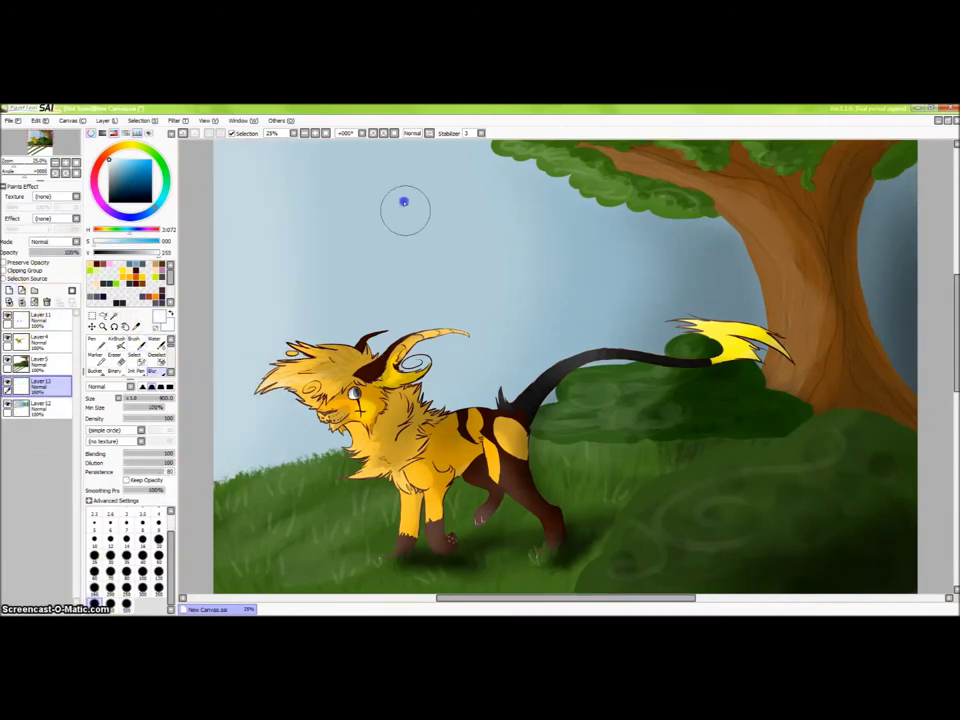
# Paint a large white cloud above the creature and cover its tree-side part with soft black shading on a new layer.
pyautogui.press('b')
pyautogui.moveTo(414, 174)
pyautogui.mouseDown()
pyautogui.moveTo(388, 281)
pyautogui.moveTo(499, 246)
pyautogui.moveTo(447, 222)
pyautogui.moveTo(429, 190)
pyautogui.moveTo(443, 285)
pyautogui.moveTo(522, 237)
pyautogui.moveTo(574, 261)
pyautogui.mouseUp()
pyautogui.click(9, 290)
pyautogui.click(108, 200)
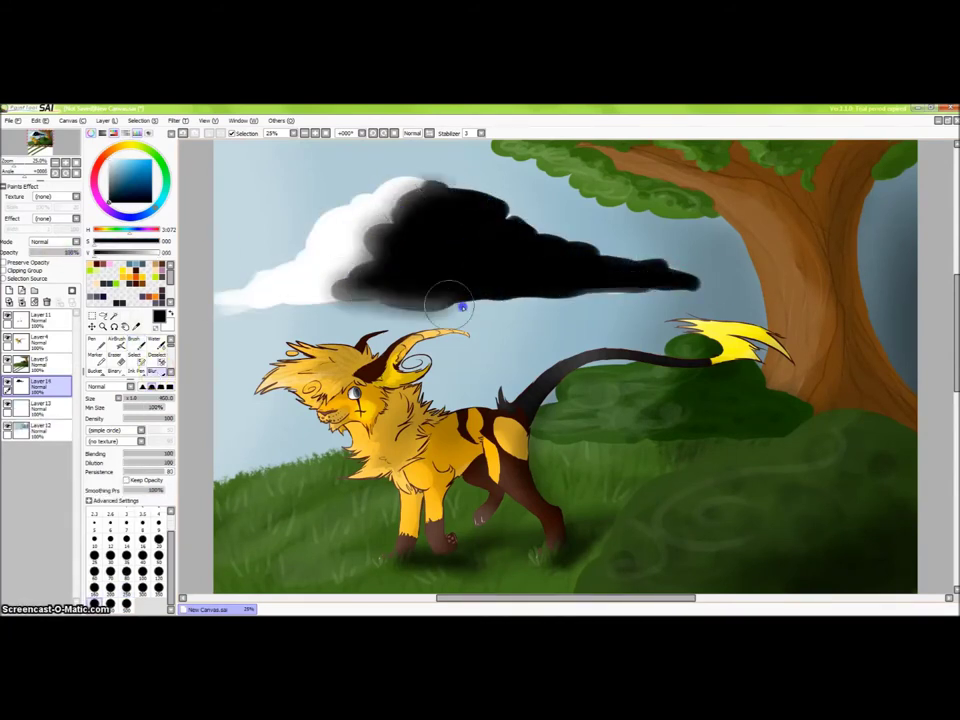
# Deepen the cloud's grey shading and blur a black stroke along its tree-side edge on new layers, fading both.
pyautogui.click(9, 290)
pyautogui.moveTo(435, 228)
pyautogui.mouseDown()
pyautogui.moveTo(457, 247)
pyautogui.moveTo(626, 272)
pyautogui.mouseUp()
pyautogui.moveTo(560, 240); pyautogui.dragTo(302, 251)
pyautogui.hotkey('ctrl', 'z')
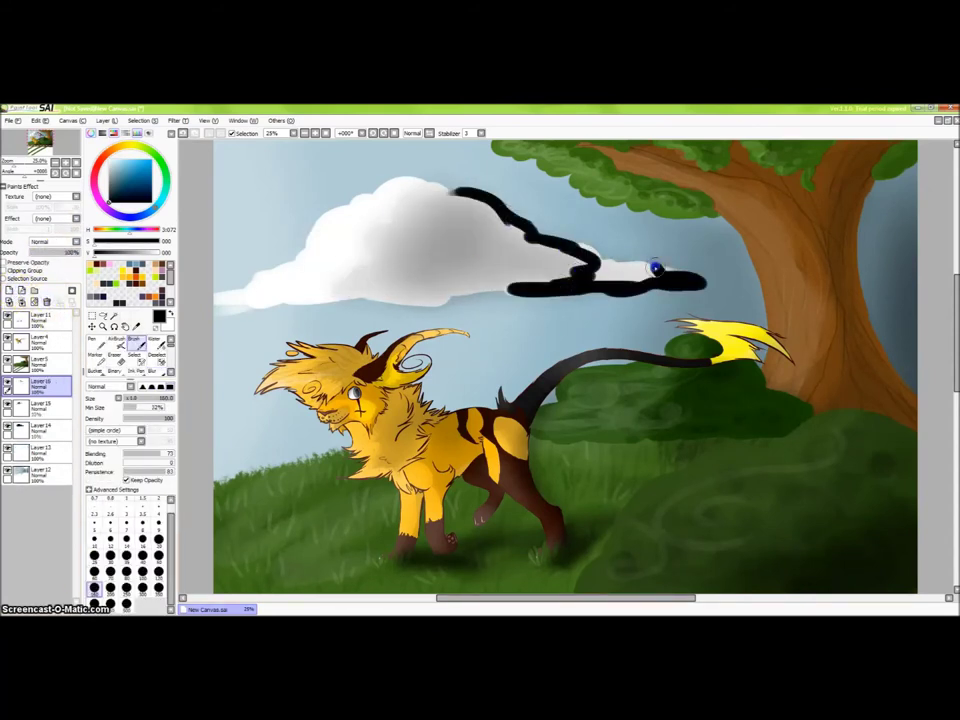
pyautogui.click(152, 370)
pyautogui.hotkey('ctrl', 'z')
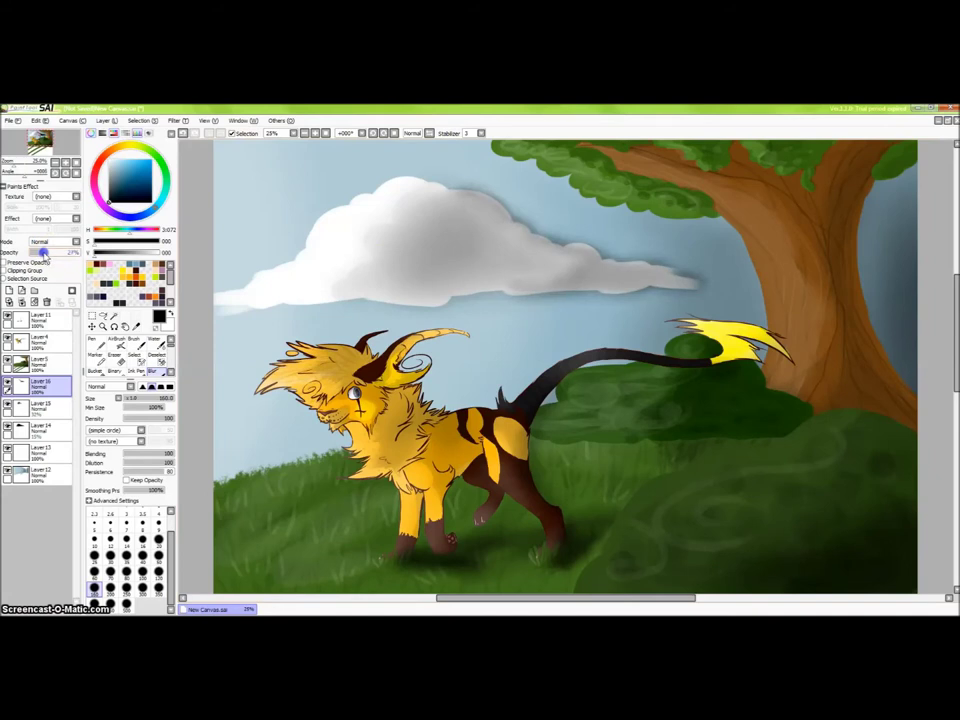
# Paint black patches in the middle of the cloud on another layer, blur and fade them, and merge the cloud layers.
pyautogui.click(137, 341)
pyautogui.moveTo(454, 210); pyautogui.dragTo(410, 272)
pyautogui.press('b')
pyautogui.moveTo(468, 262); pyautogui.dragTo(460, 265)
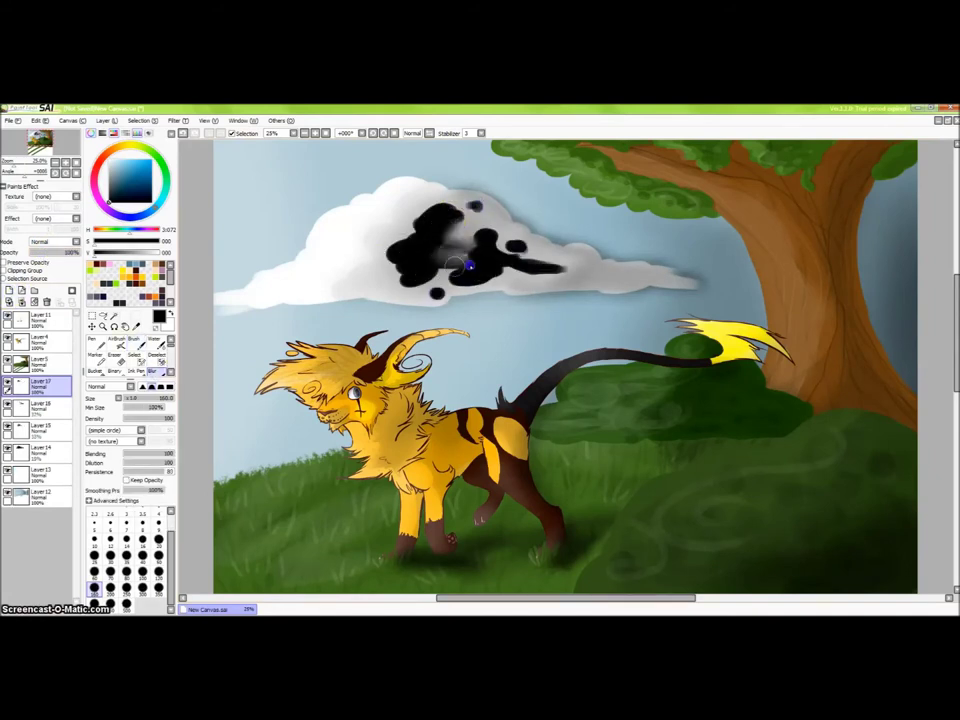
pyautogui.click(22, 302)
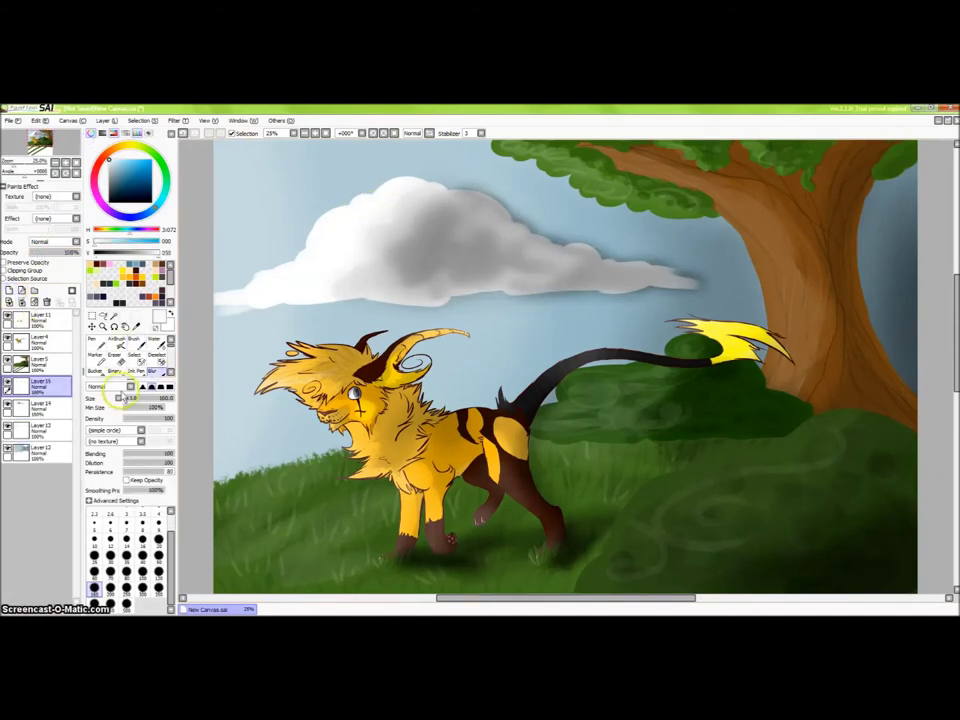
# Add faint white wisps to the sky on a layer beneath the cloud with the Brush at size 300.
pyautogui.moveTo(38, 384); pyautogui.dragTo(38, 428)
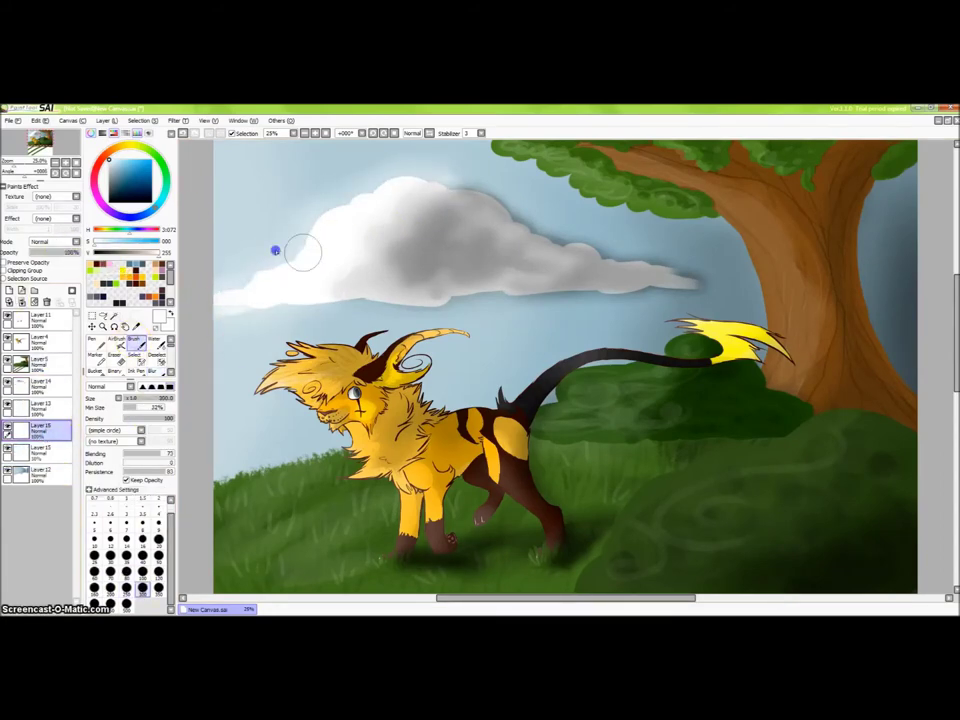
pyautogui.click(8, 430)
pyautogui.hotkey('ctrl', 'z')
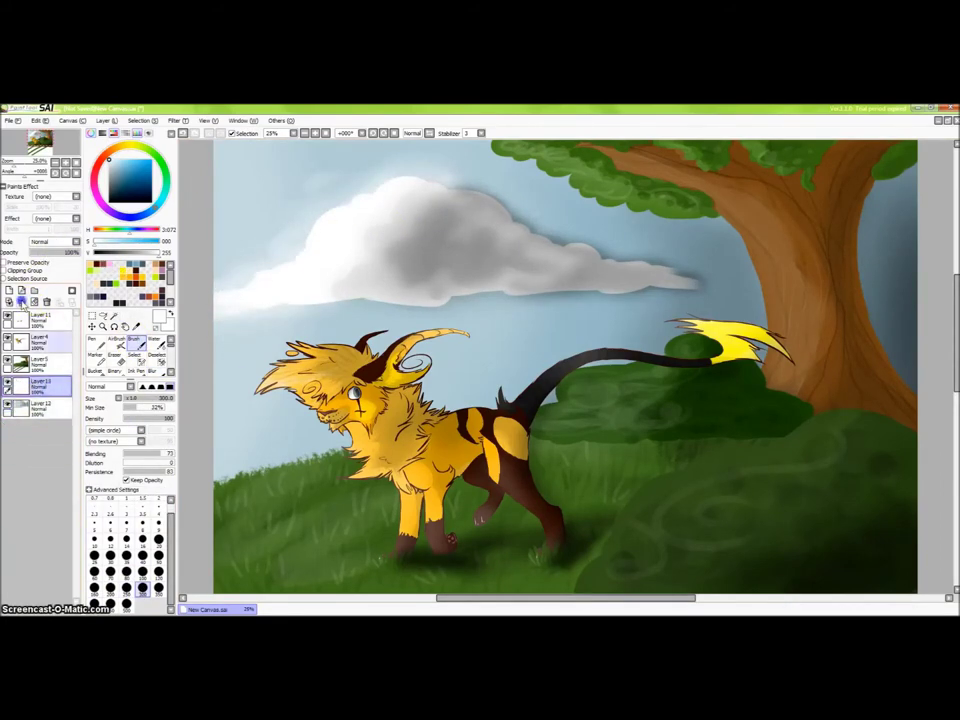
# Move the large cloud up and away from the tree, and paint a smaller white cloud behind the tail with the Brush at size 300.
pyautogui.moveTo(246, 297)
pyautogui.mouseDown()
pyautogui.moveTo(435, 223)
pyautogui.moveTo(360, 215)
pyautogui.mouseUp()
pyautogui.press('b')
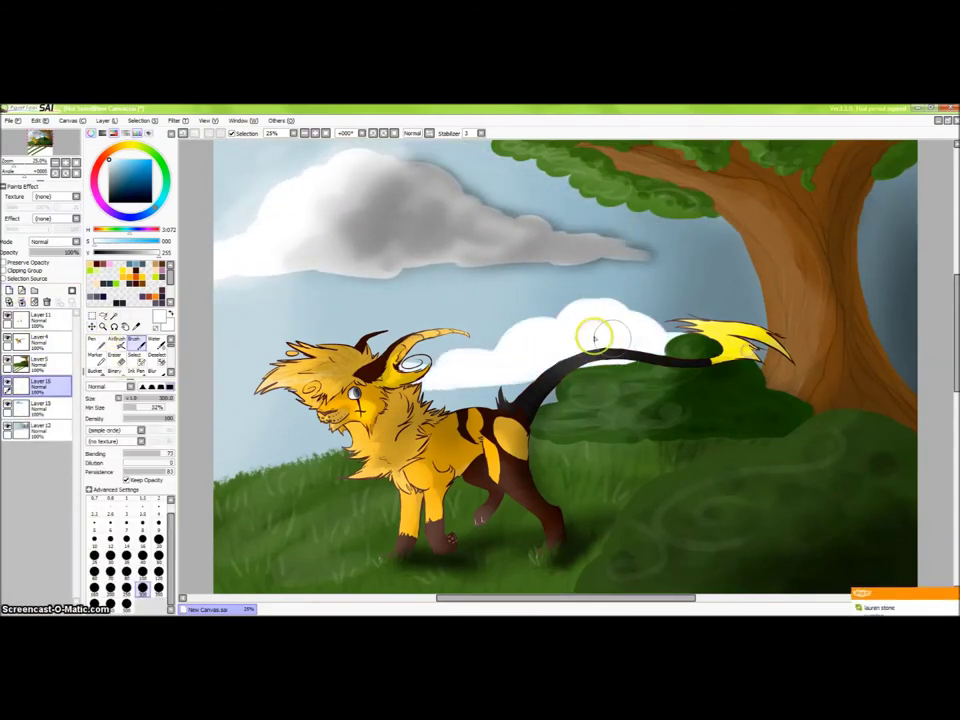
# Shade the small cloud's underside and tree side with black on new layers, then blur, fade and merge the shading.
pyautogui.keyDown('alt'); pyautogui.click(583, 373); pyautogui.keyUp('alt')
pyautogui.moveTo(583, 373)
pyautogui.mouseDown()
pyautogui.moveTo(600, 320)
pyautogui.moveTo(637, 314)
pyautogui.moveTo(630, 326)
pyautogui.mouseUp()
pyautogui.hotkey('ctrl', 'z')
pyautogui.hotkey('ctrl', 'z')
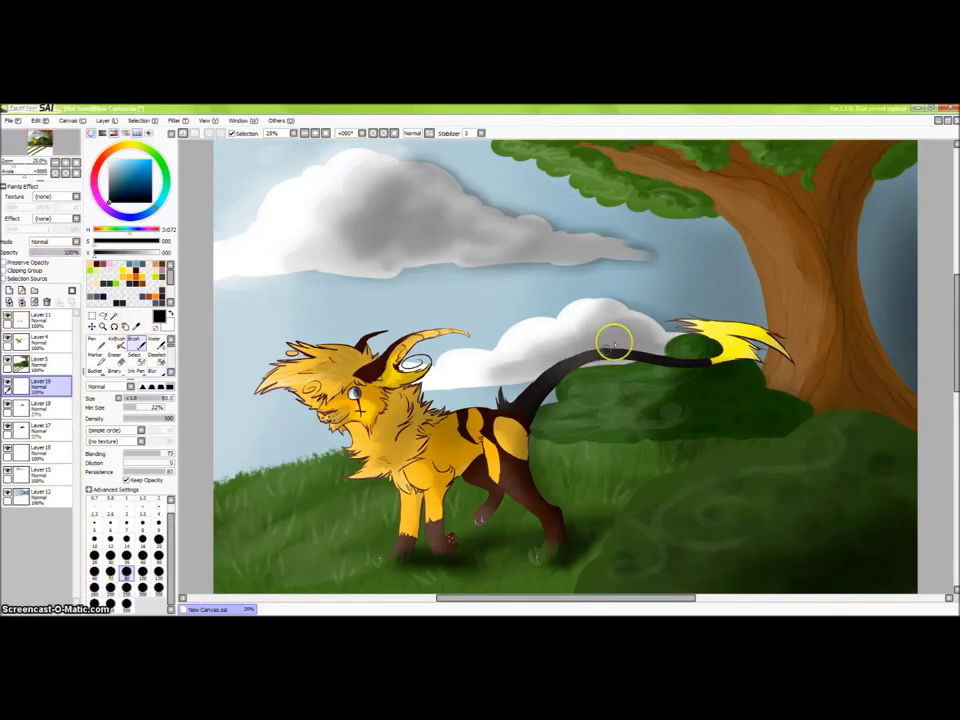
pyautogui.moveTo(597, 320); pyautogui.dragTo(638, 316)
pyautogui.press('b')
pyautogui.hotkey('ctrl', 'z')
pyautogui.hotkey('ctrl', 'z')
pyautogui.hotkey('ctrl', 'z')
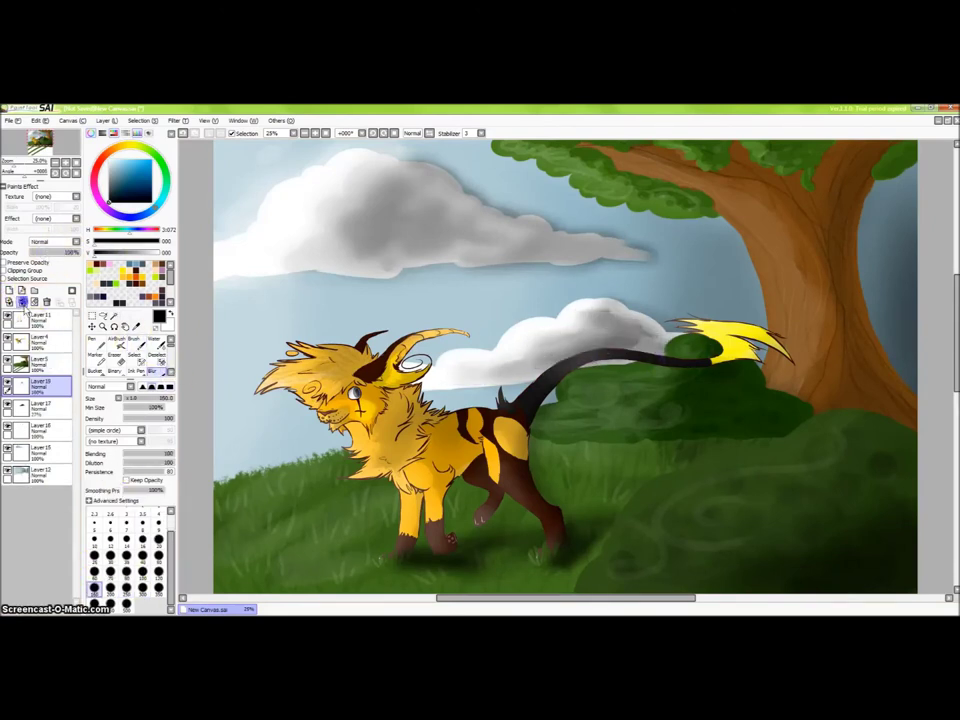
pyautogui.hotkey('ctrl', 'z')
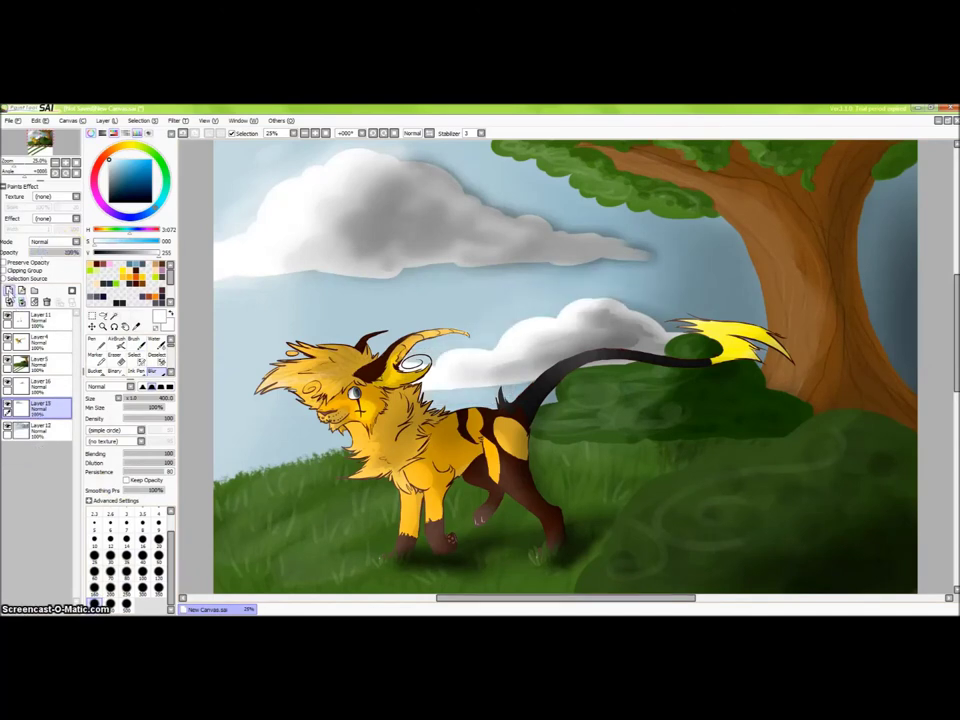
# Draw a faint white swirl in the sky just above the small cloud with the Brush.
pyautogui.press('b')
pyautogui.hotkey('ctrl', 'z')
pyautogui.hotkey('ctrl', 'z')
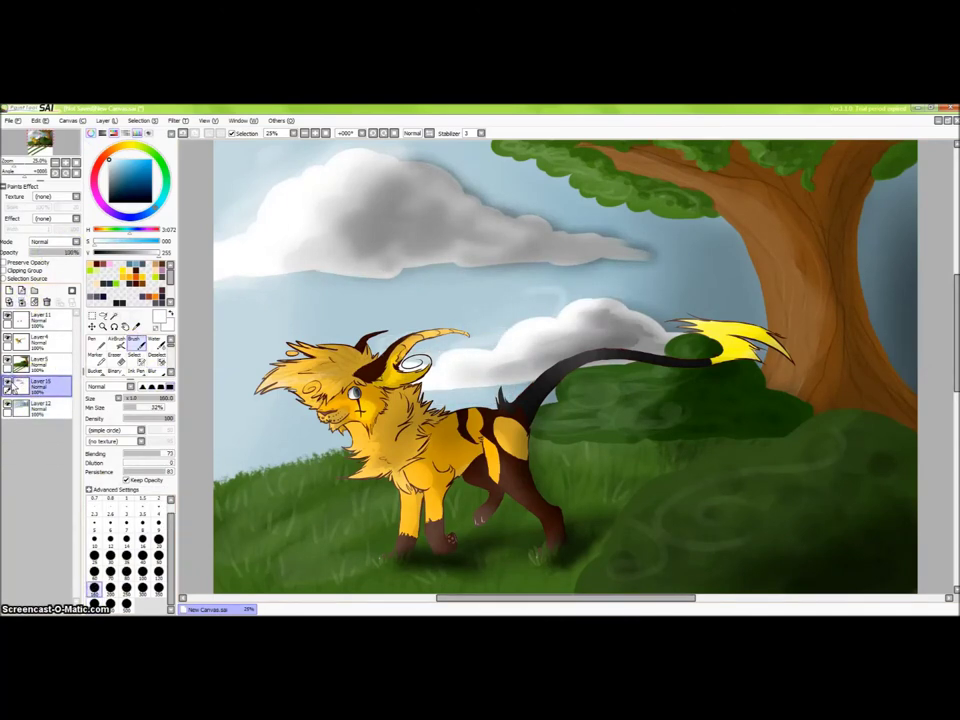
# Paint soft black shadows around both clouds on a layer beneath them with the Blur tool at size 400 and fade it.
pyautogui.moveTo(385, 278)
pyautogui.mouseDown()
pyautogui.moveTo(497, 277)
pyautogui.moveTo(439, 176)
pyautogui.mouseUp()
pyautogui.hotkey('ctrl', 'z')
pyautogui.hotkey('ctrl', 'z')
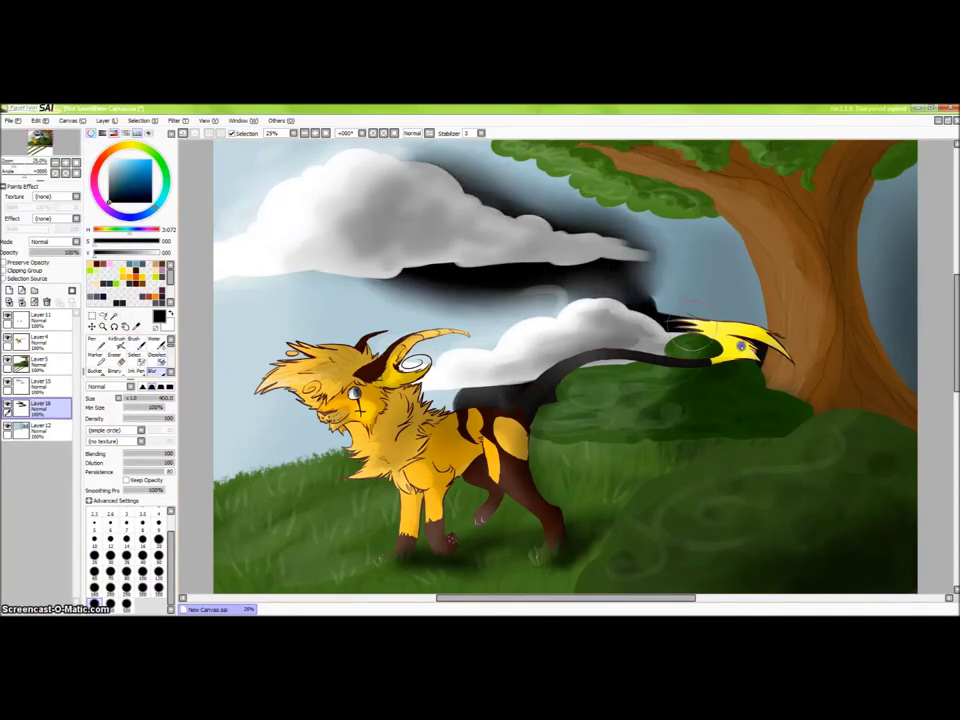
pyautogui.click(44, 297)
pyautogui.moveTo(50, 252); pyautogui.dragTo(38, 252)
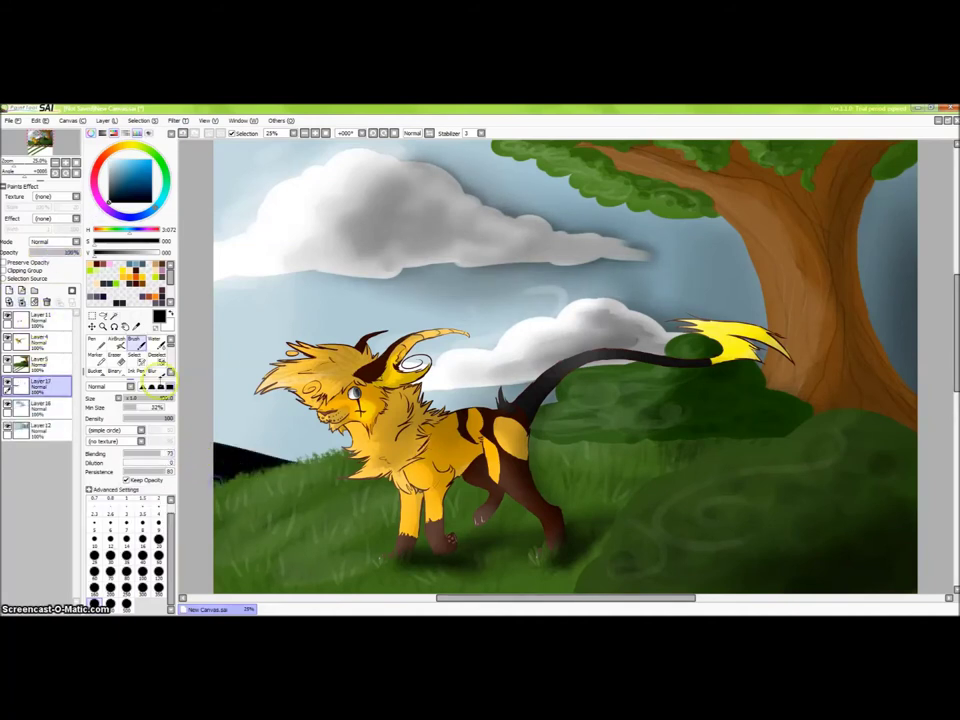
# Paint white highlights along the edges of the foliage, trunk and large bush on a new layer above the landscape and fade them.
pyautogui.click(9, 290)
pyautogui.click(134, 340)
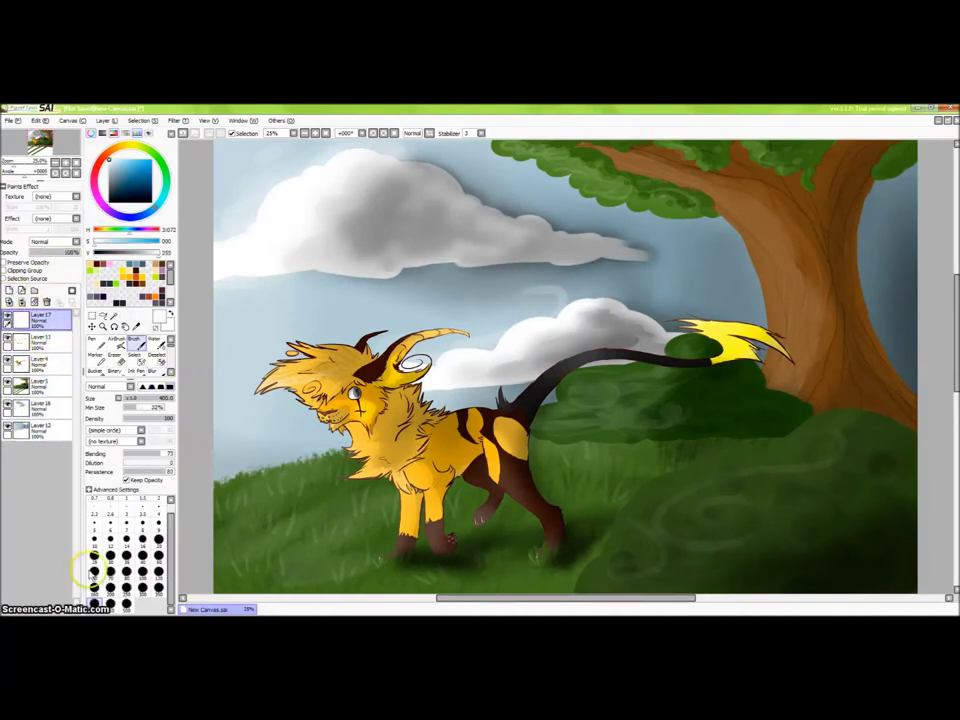
pyautogui.moveTo(511, 149)
pyautogui.mouseDown()
pyautogui.moveTo(660, 217)
pyautogui.moveTo(766, 380)
pyautogui.mouseUp()
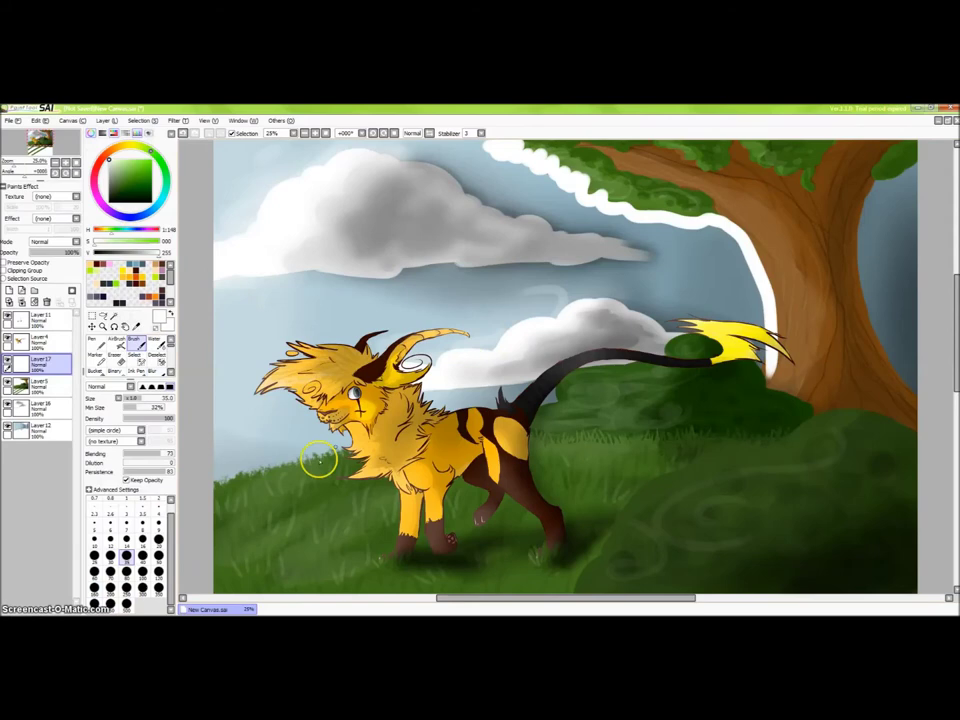
pyautogui.moveTo(862, 413); pyautogui.dragTo(580, 578)
pyautogui.moveTo(80, 252); pyautogui.dragTo(68, 255)
# Draw yellow swirls around the tail tip on a new layer with the Brush at size 25.
pyautogui.click(9, 290)
pyautogui.moveTo(778, 311)
pyautogui.mouseDown()
pyautogui.moveTo(702, 326)
pyautogui.moveTo(785, 355)
pyautogui.moveTo(670, 297)
pyautogui.mouseUp()
pyautogui.click(9, 290)
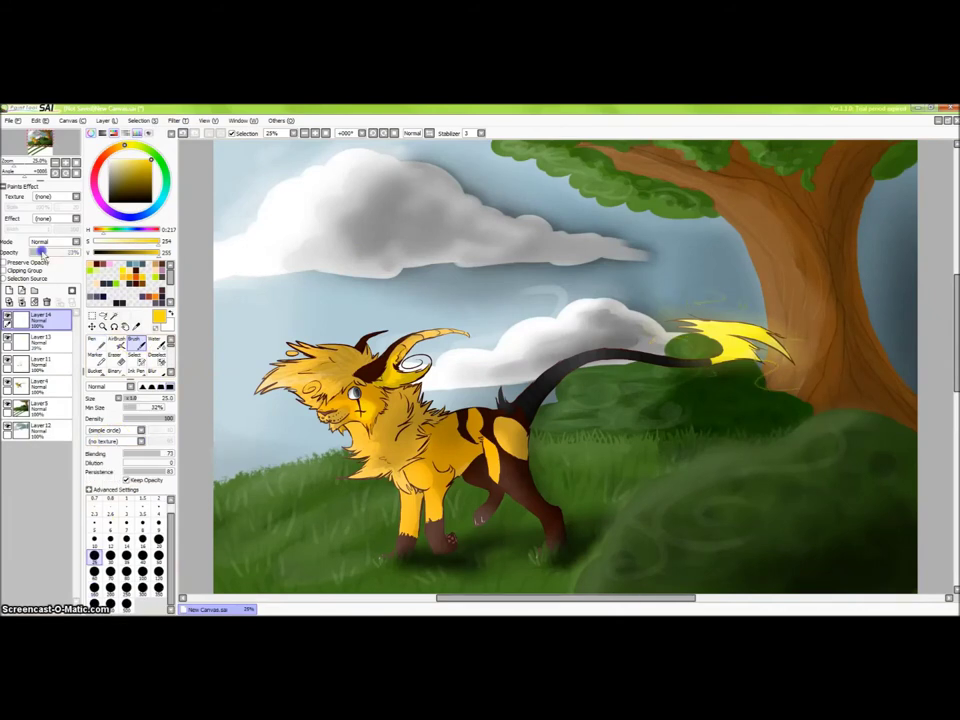
# Paint a soft yellow glow around the tail tip and paws with the Blur tool at size 400, lowering the layer's opacity to 27%.
pyautogui.click(163, 426)
pyautogui.moveTo(770, 340); pyautogui.dragTo(675, 324)
pyautogui.moveTo(70, 251); pyautogui.dragTo(27, 251)
pyautogui.click(152, 371)
pyautogui.moveTo(375, 553)
pyautogui.mouseDown()
pyautogui.moveTo(450, 540)
pyautogui.moveTo(522, 565)
pyautogui.mouseUp()
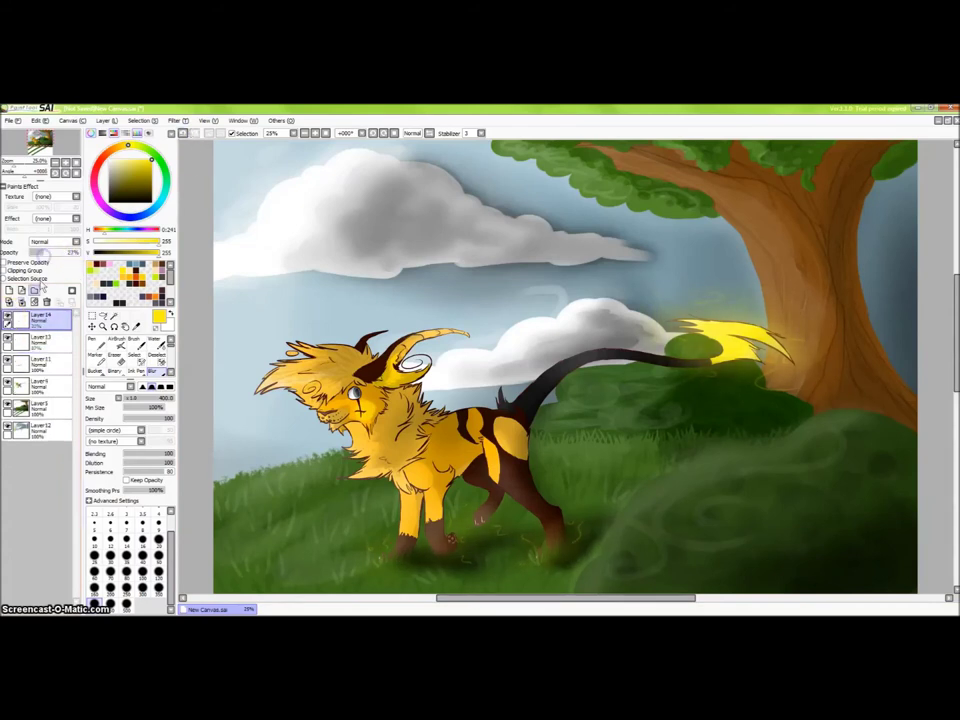
# Paint white rim light along the mane, front legs and tail on a new layer, soften it, fade it and merge it down.
pyautogui.click(9, 290)
pyautogui.click(134, 341)
pyautogui.press('b')
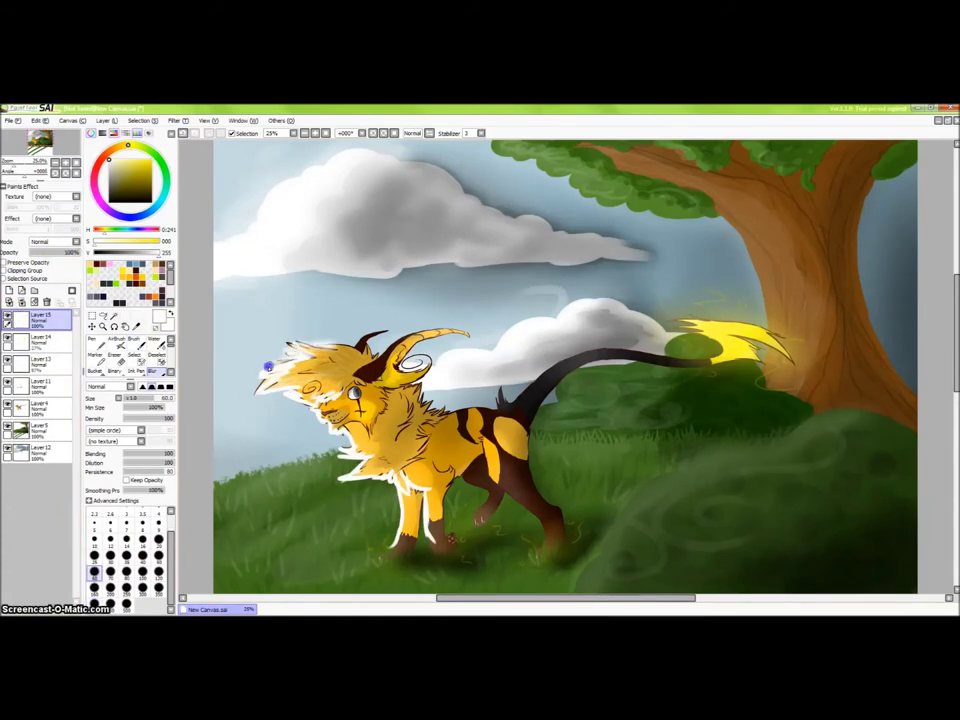
pyautogui.hotkey('ctrl', 'z')
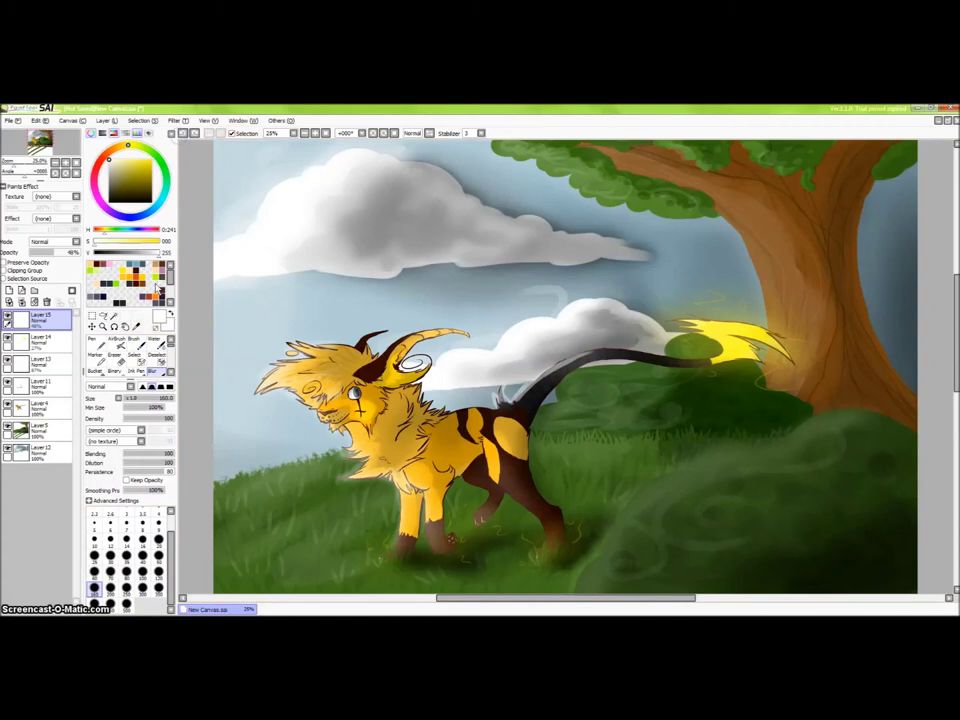
pyautogui.click(21, 301)
pyautogui.click(21, 301)
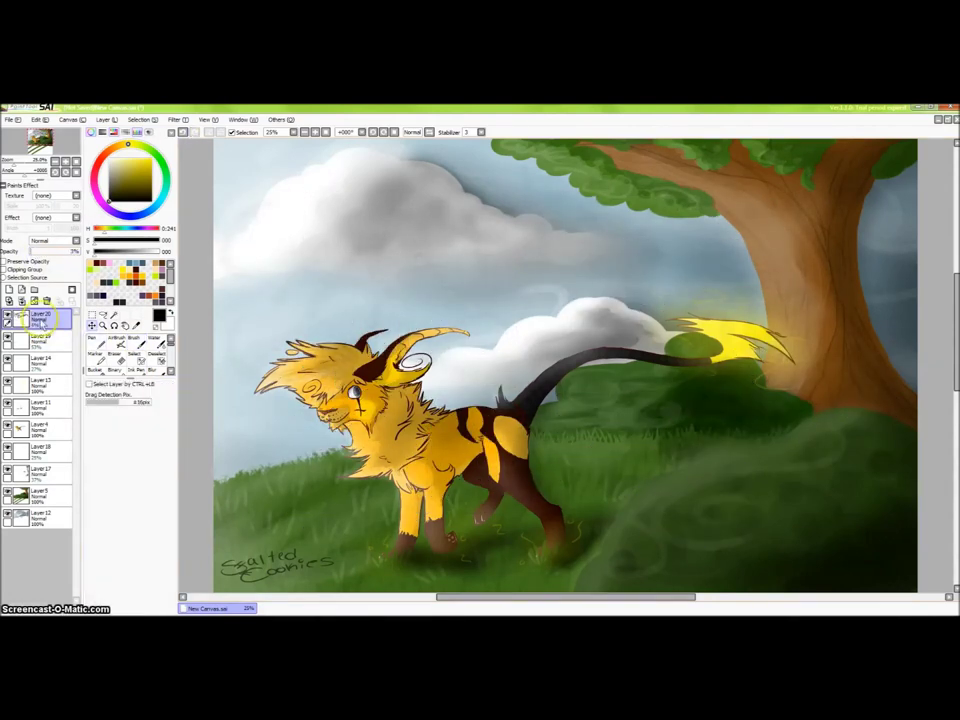
# Soften the outlines of the mane, chest and front leg with matching golden strokes and blur on a new layer, and the tail tip on another.
pyautogui.click(8, 289)
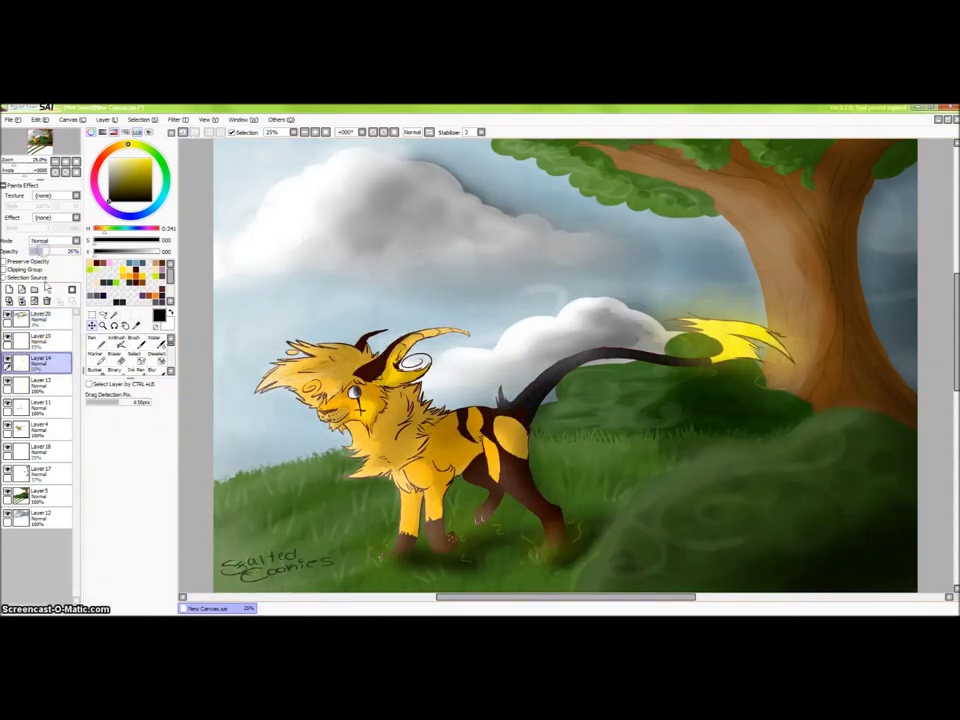
pyautogui.click(93, 339)
pyautogui.click(8, 289)
pyautogui.click(133, 339)
pyautogui.moveTo(262, 370); pyautogui.dragTo(330, 420)
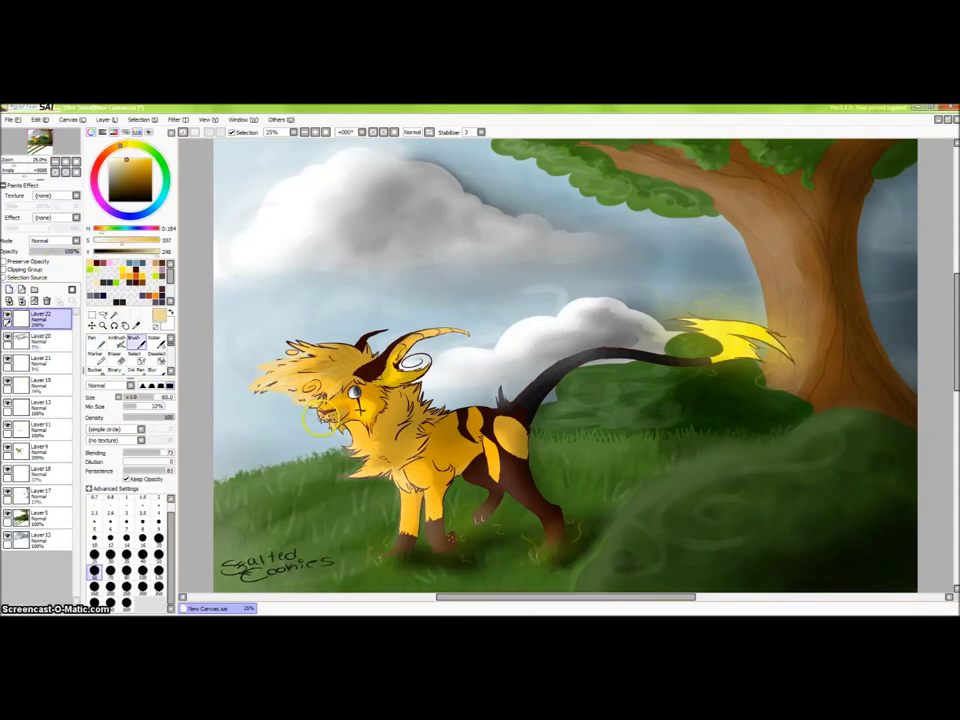
pyautogui.click(155, 369)
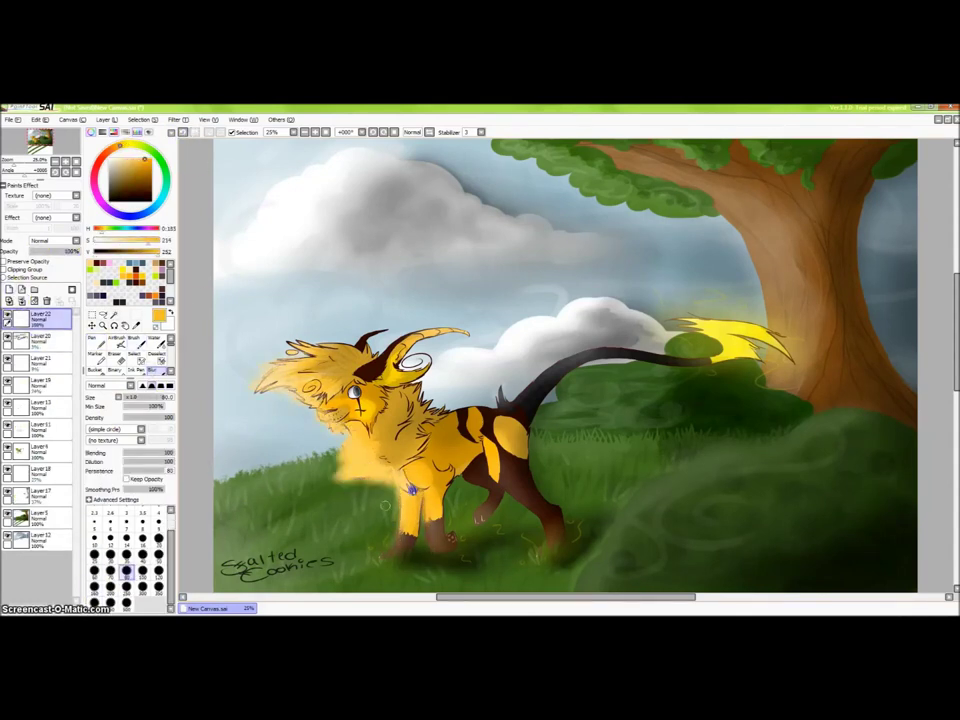
pyautogui.click(8, 289)
pyautogui.moveTo(690, 330); pyautogui.dragTo(707, 311)
# Shade the bushes in black with the Brush at size 160 on a new layer, move it just above the landscape layer and fade it.
pyautogui.click(8, 289)
pyautogui.click(133, 339)
pyautogui.moveTo(910, 425)
pyautogui.mouseDown()
pyautogui.moveTo(779, 450)
pyautogui.moveTo(660, 371)
pyautogui.moveTo(729, 536)
pyautogui.moveTo(632, 375)
pyautogui.mouseUp()
pyautogui.moveTo(40, 315); pyautogui.dragTo(40, 540)
pyautogui.click(35, 252)
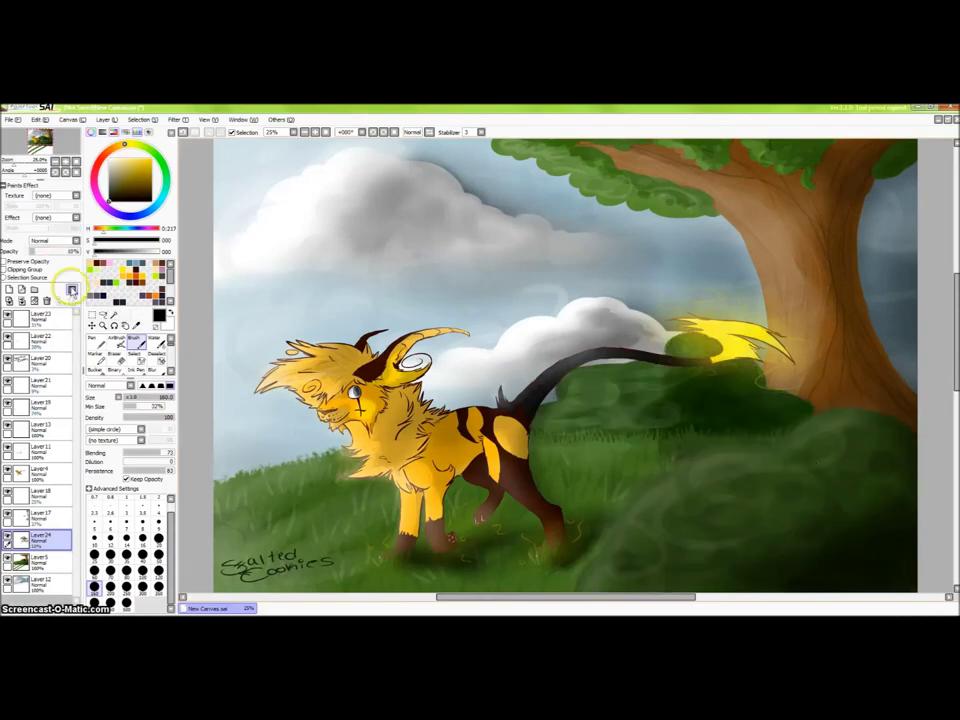